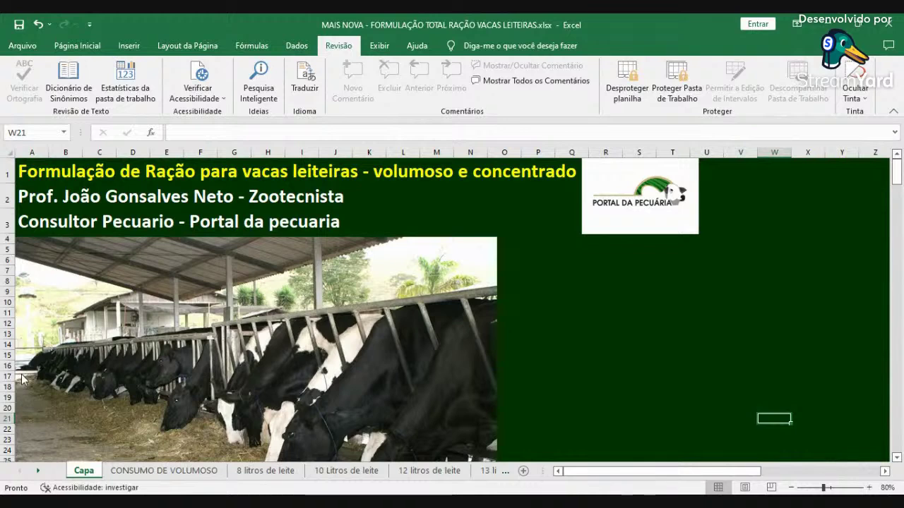
# Step: Open the CONSUMO DE VOLUMOSO sheet and enter a cow body weight of 500 kg
pyautogui.click(179, 471)
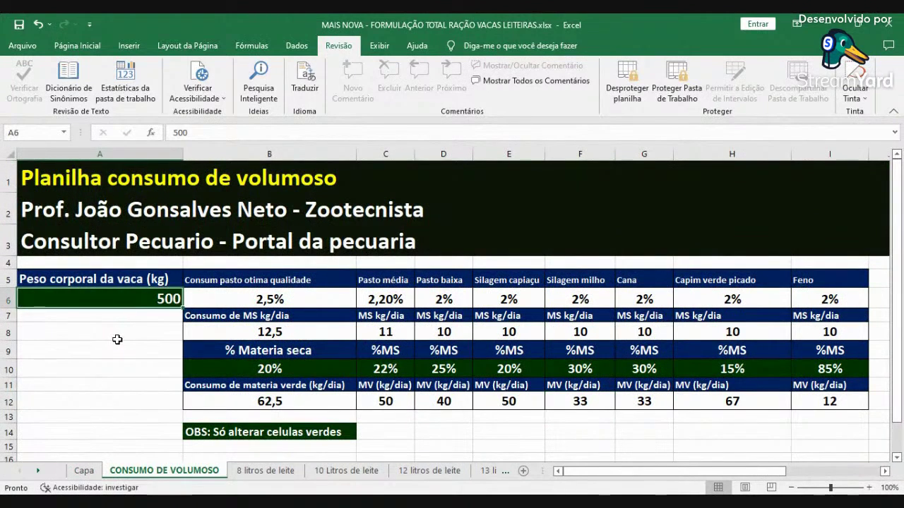
pyautogui.write('550')
pyautogui.press('BackSpace')
pyautogui.press('BackSpace')
pyautogui.write('00')
pyautogui.press('Return')
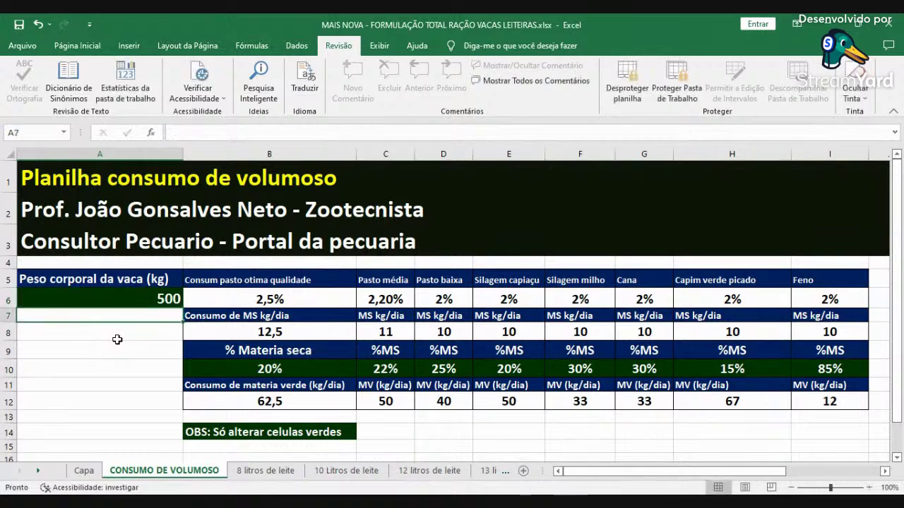
# Step: Examine the Silagem milho column's intake percentage, daily dry matter, dry matter percentage and green matter consumption against the cow's body weight
pyautogui.click(578, 282)
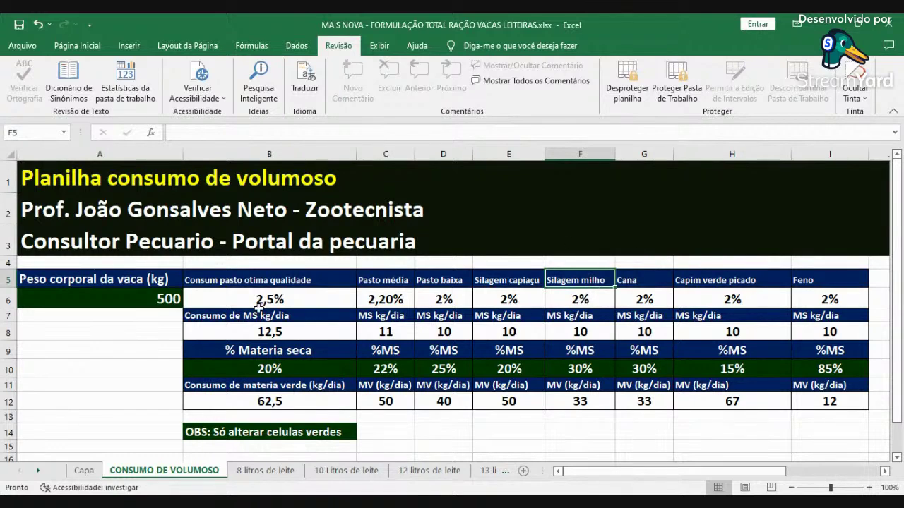
pyautogui.click(117, 304)
pyautogui.click(576, 291)
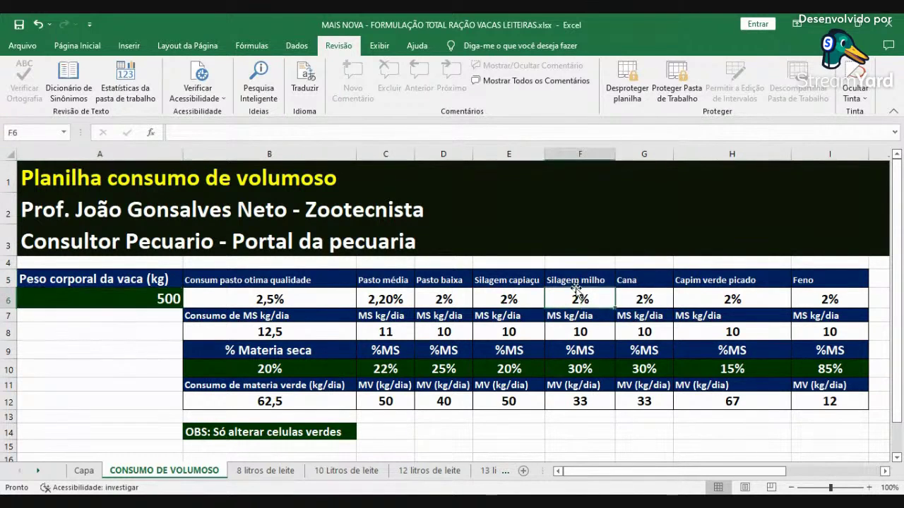
pyautogui.click(579, 333)
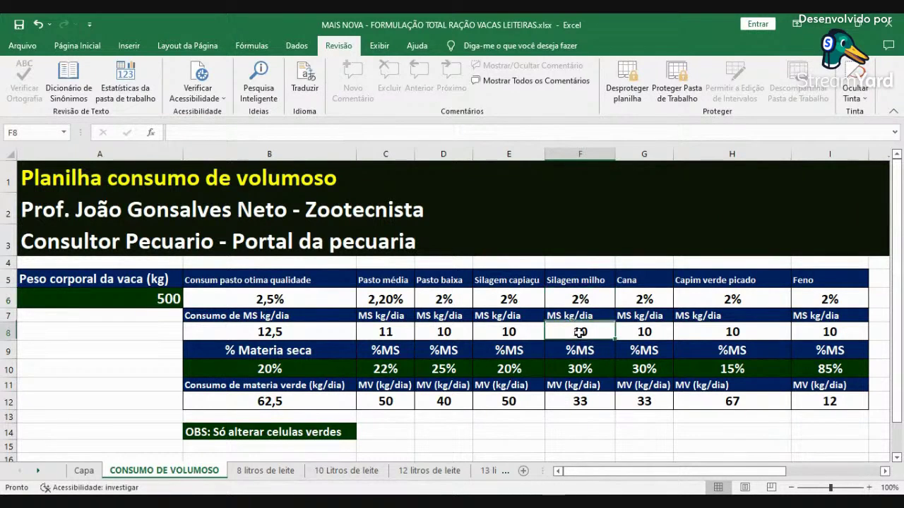
pyautogui.click(577, 370)
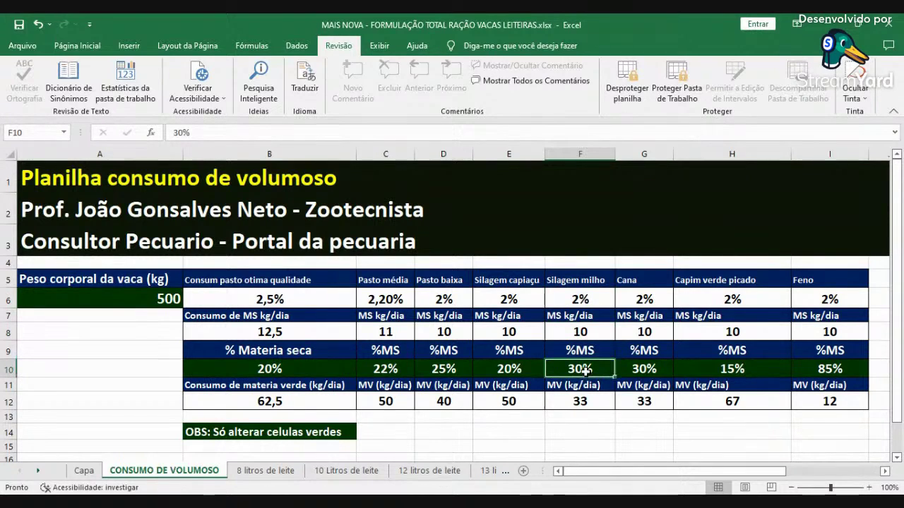
pyautogui.click(577, 403)
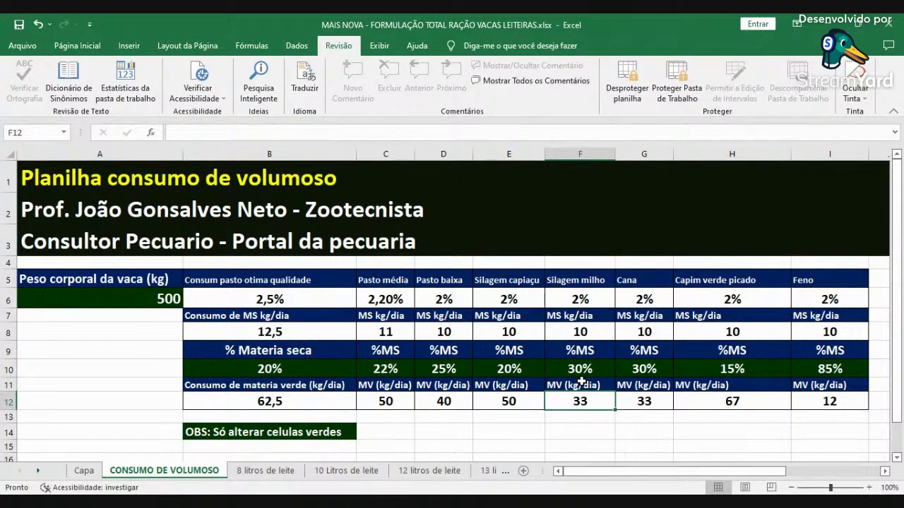
pyautogui.click(585, 365)
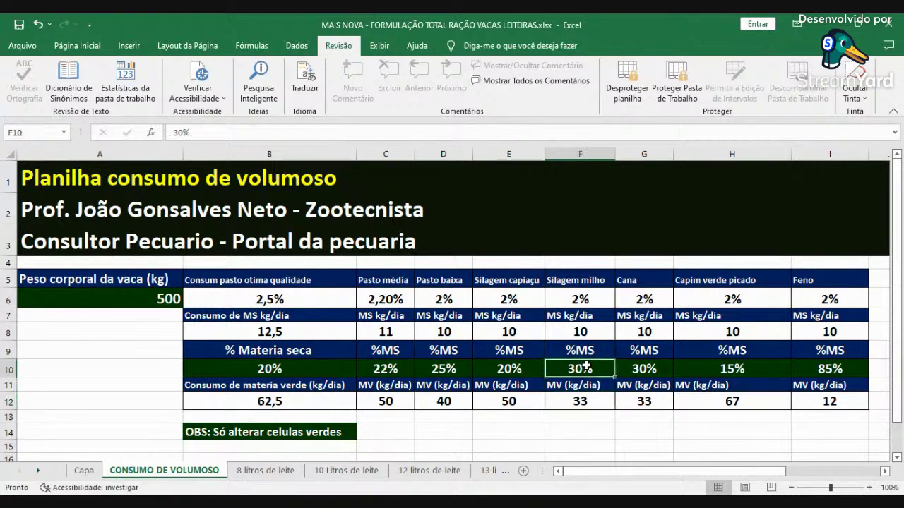
pyautogui.click(583, 400)
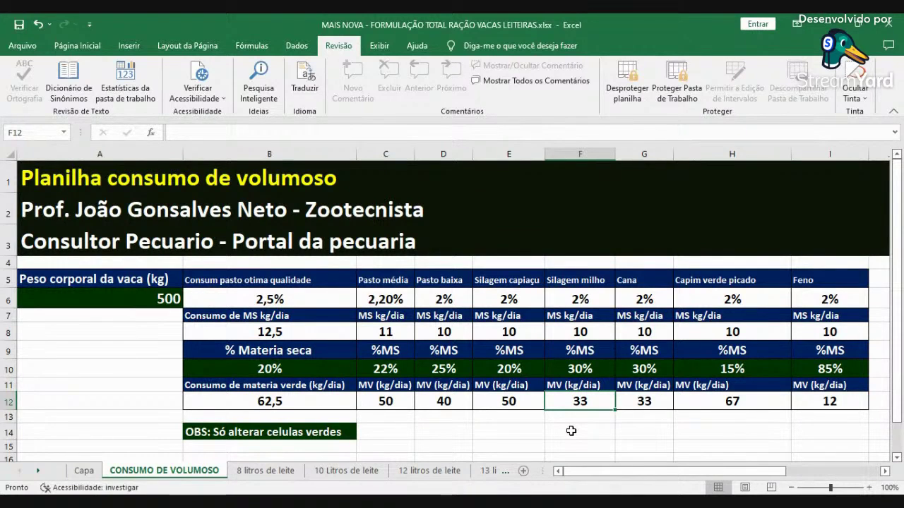
# Step: Open the 8 litros de leite sheet and find the lactating cow entry for 500 kg live weight
pyautogui.click(270, 471)
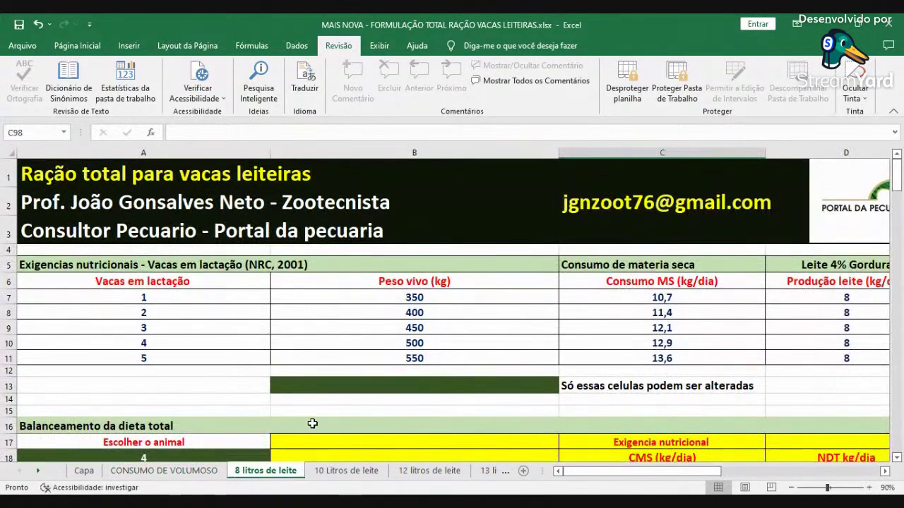
pyautogui.click(184, 343)
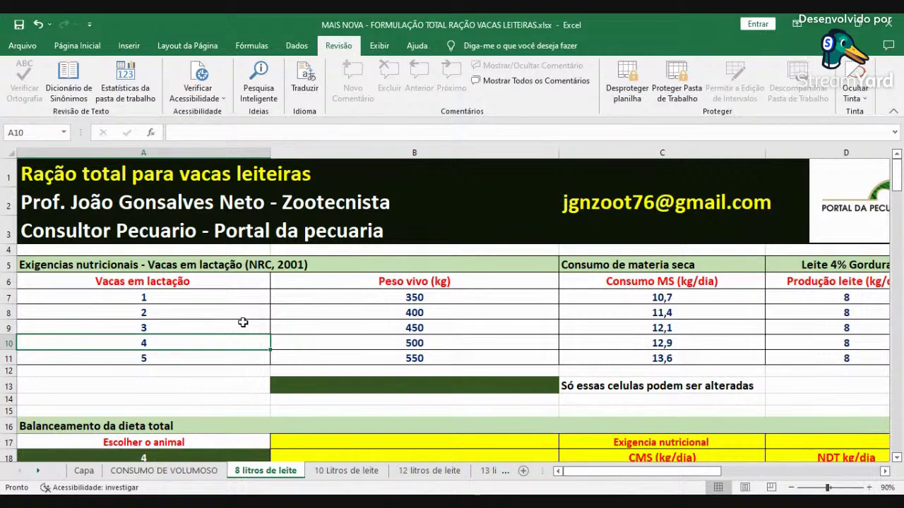
pyautogui.click(390, 345)
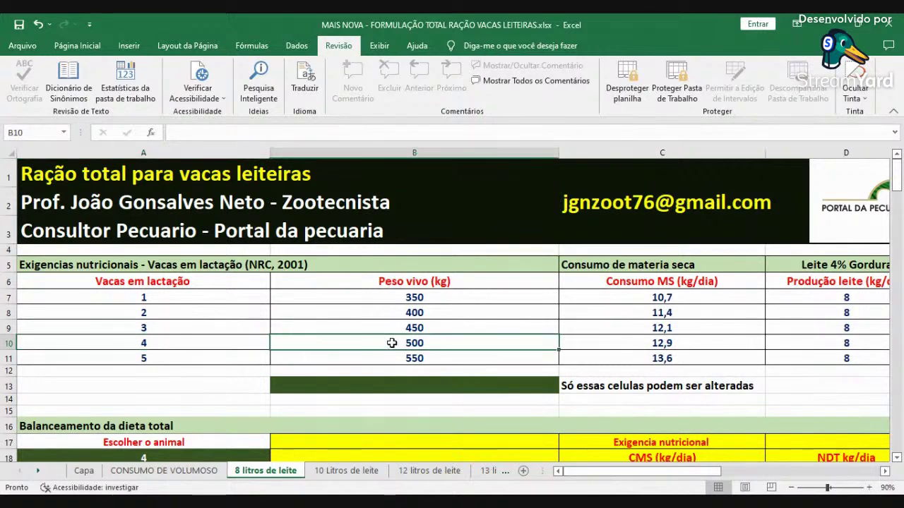
pyautogui.click(140, 344)
pyautogui.click(427, 344)
# Step: Copy the 500 kg cow's nutritional requirements, from CMS through P kg/dia (F10:K10)
pyautogui.press('Right')
pyautogui.press('Right')
pyautogui.press('Right')
pyautogui.press('Right')
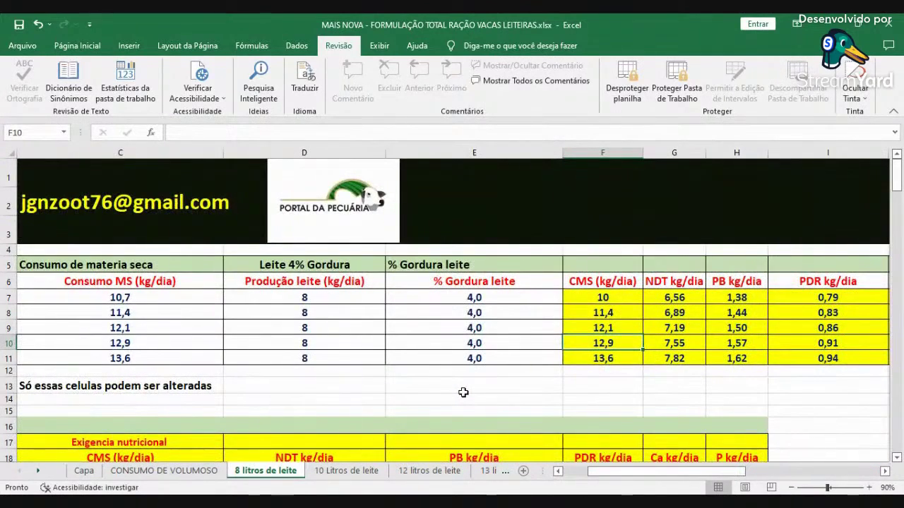
pyautogui.hotkey('shift', 'Right')
pyautogui.hotkey('shift', 'Right')
pyautogui.hotkey('shift', 'Right')
pyautogui.hotkey('shift', 'Right')
pyautogui.hotkey('shift', 'Right')
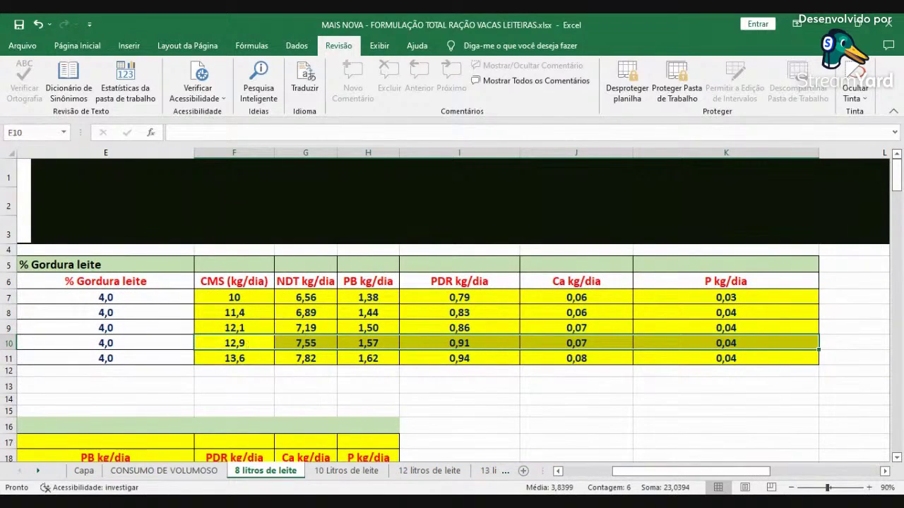
pyautogui.hotkey('shift', 'F10')
pyautogui.click(283, 86)
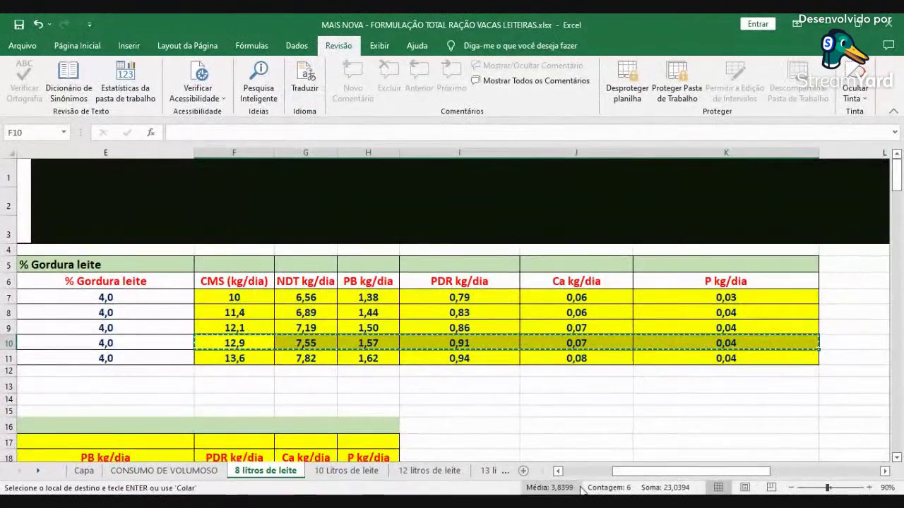
# Step: Paste the copied requirements as values only into the Digitar a exigencia total do animal row, starting at C19
pyautogui.hscroll(-5, 565, 424)
pyautogui.scroll(-2, 555, 399)
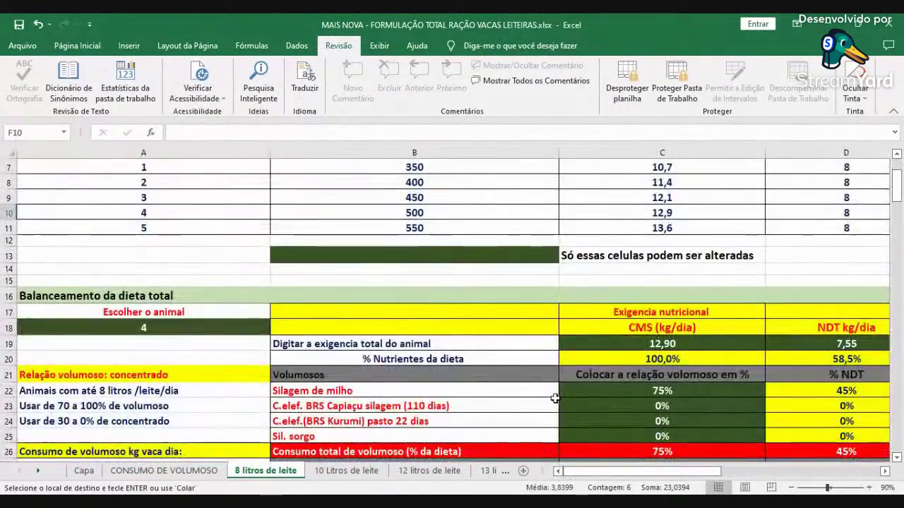
pyautogui.rightClick(603, 343)
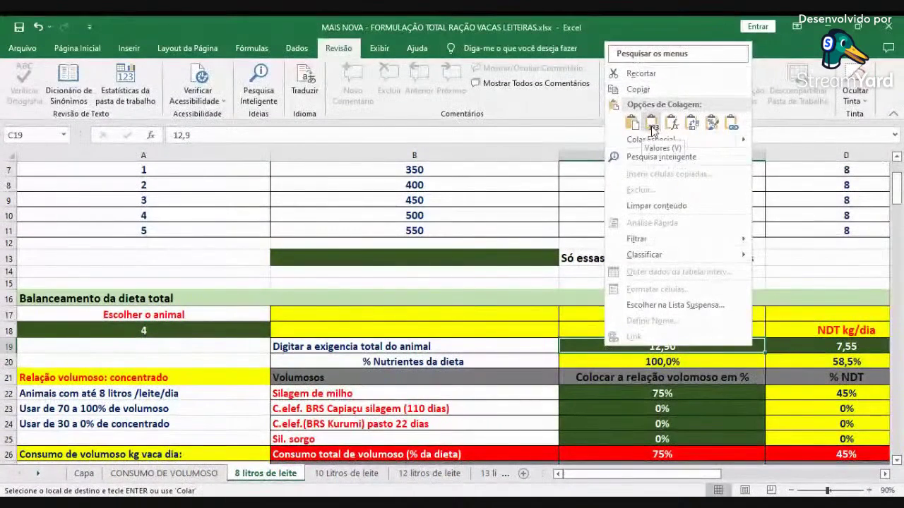
pyautogui.click(652, 124)
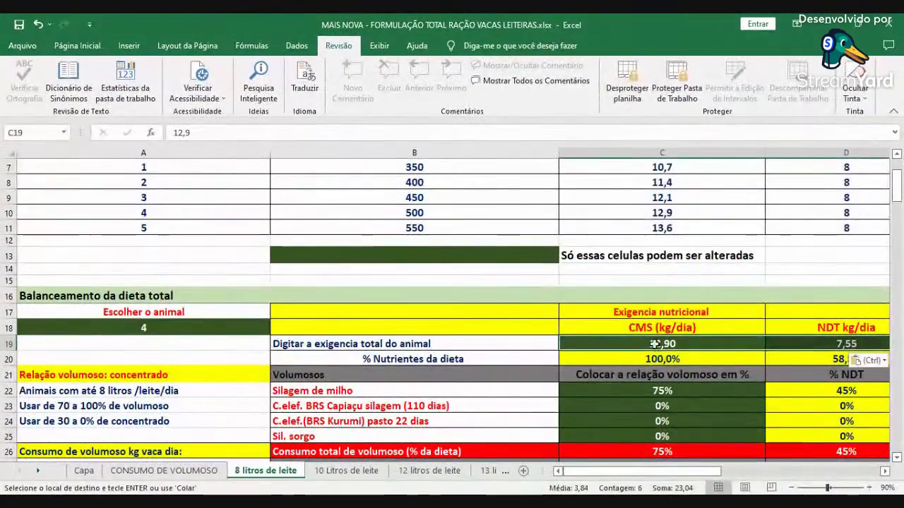
pyautogui.rightClick(655, 344)
pyautogui.click(706, 125)
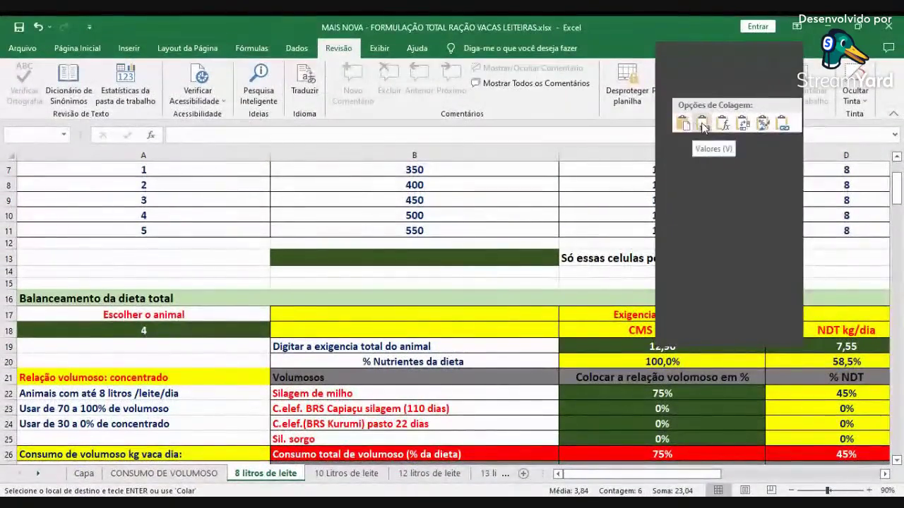
pyautogui.click(706, 124)
# Step: Review the animal's total CMS, NDT, PB and PDR requirements in the diet balancing table
pyautogui.click(664, 436)
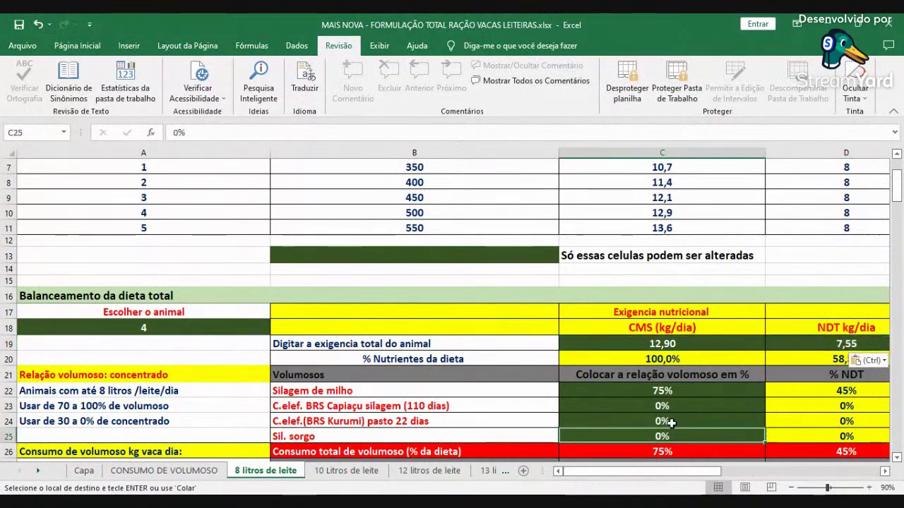
pyautogui.scroll(-1, 665, 419)
pyautogui.scroll(-1, 665, 418)
pyautogui.hscroll(1, 436, 312)
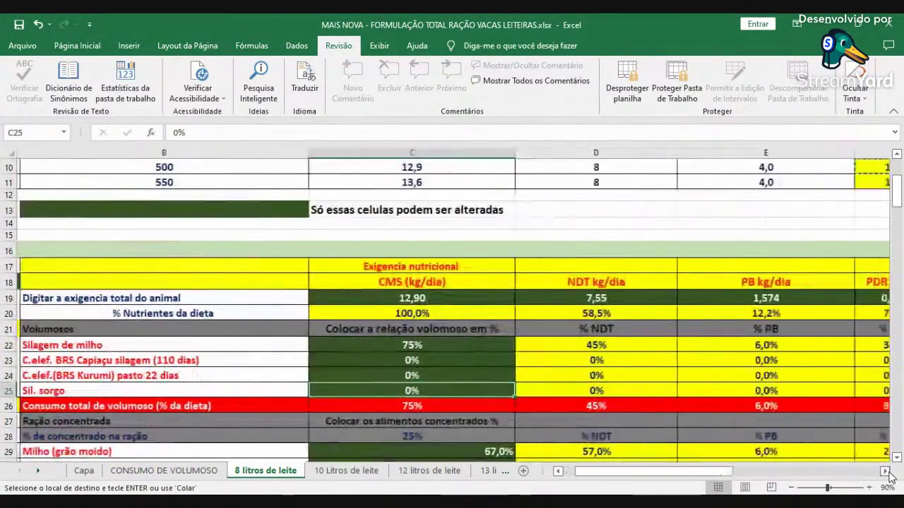
pyautogui.click(447, 297)
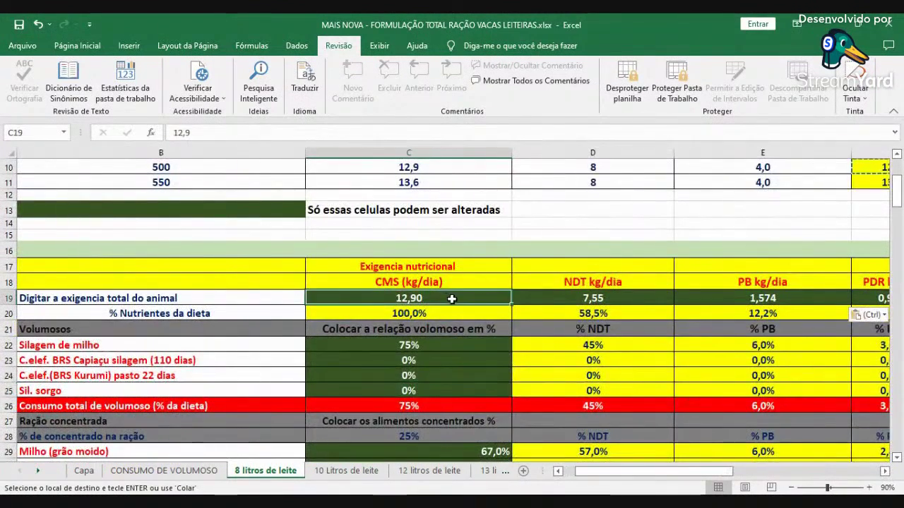
pyautogui.click(598, 298)
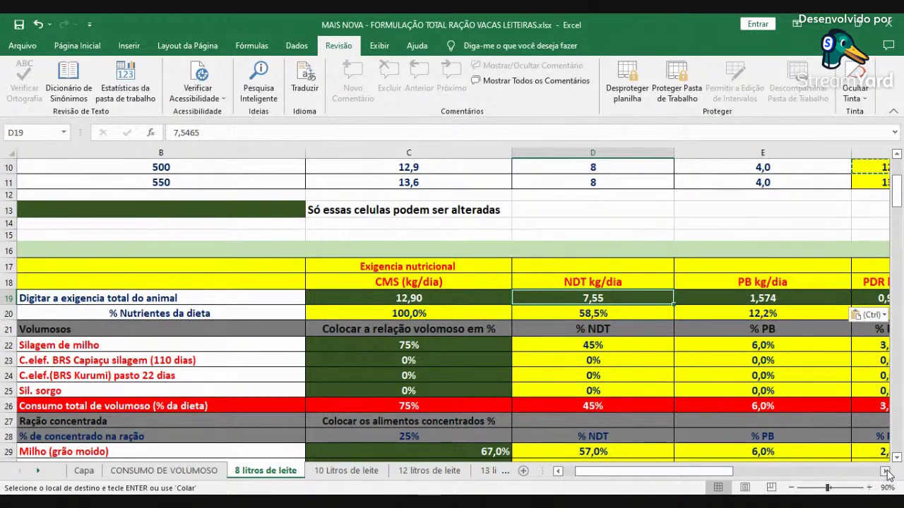
pyautogui.click(747, 297)
pyautogui.click(884, 471)
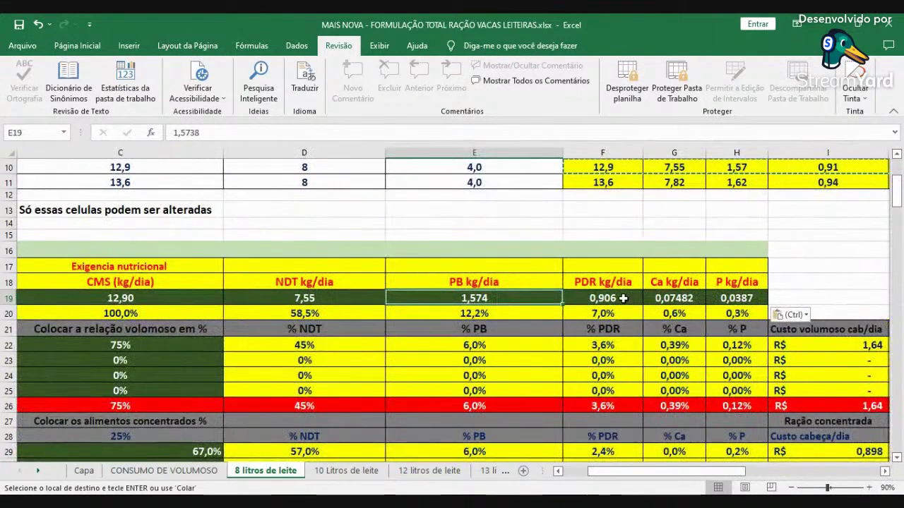
pyautogui.click(623, 298)
pyautogui.click(502, 209)
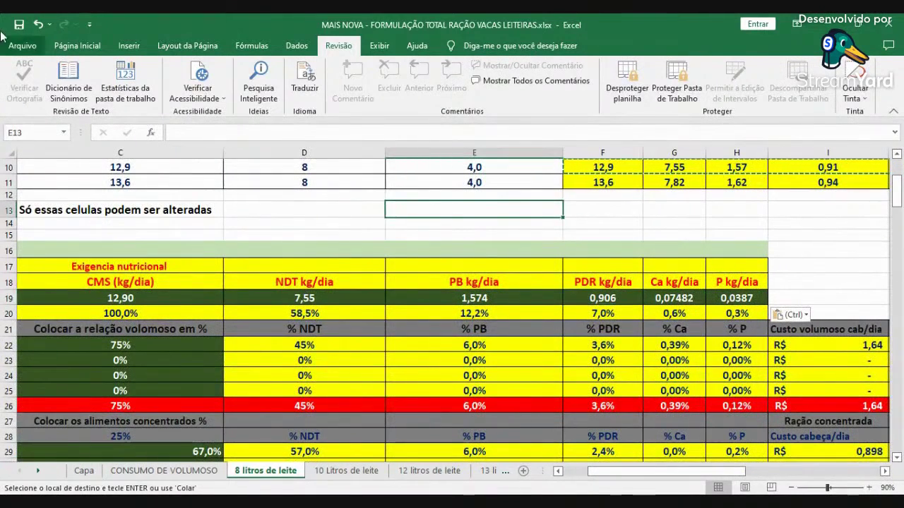
# Step: Save the workbook and check the calcium and phosphorus requirements in the total requirement row
pyautogui.click(19, 24)
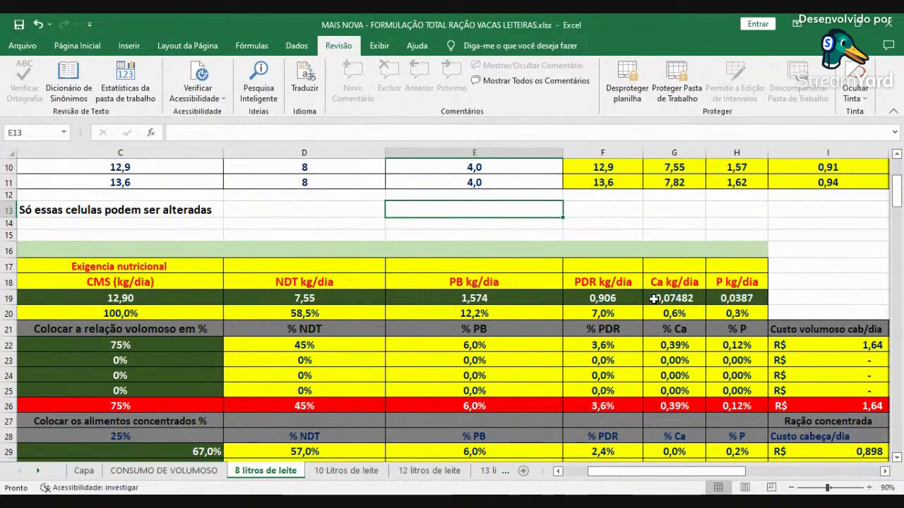
pyautogui.click(660, 302)
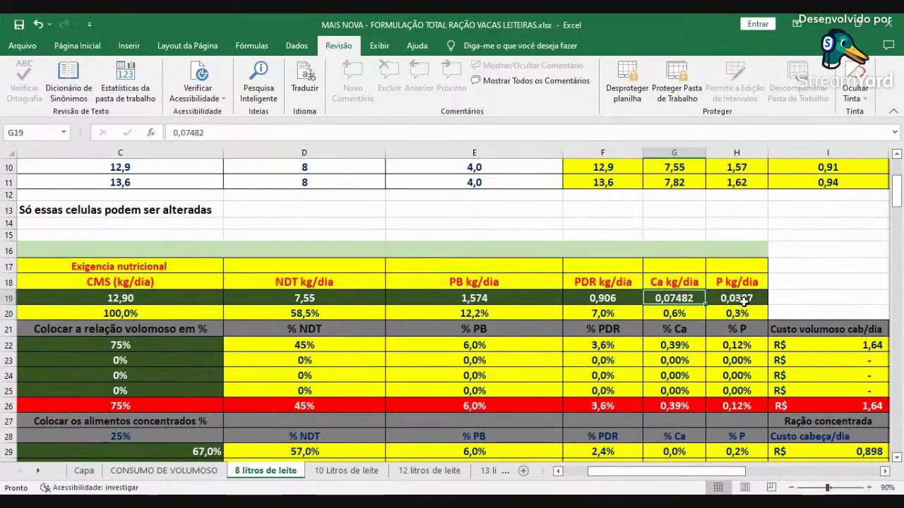
pyautogui.click(742, 302)
pyautogui.click(818, 295)
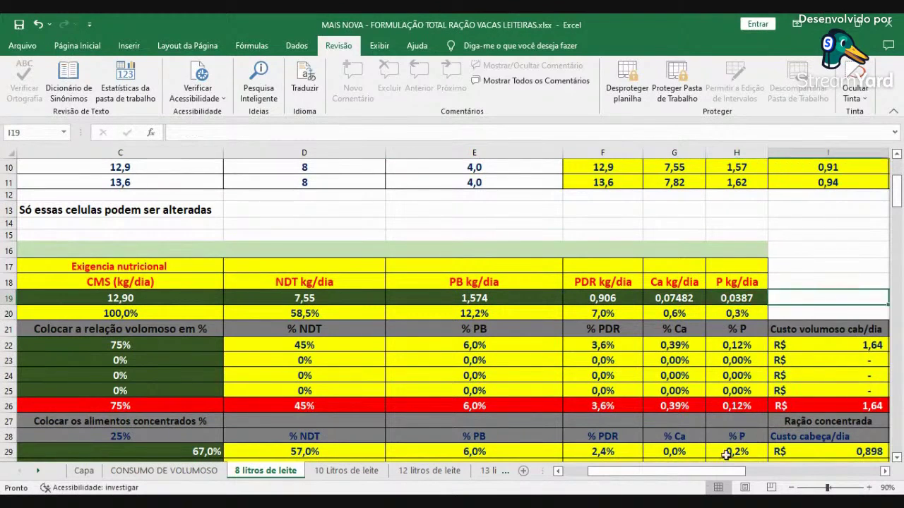
# Step: Read the recommended forage-to-concentrate ratio for animals producing up to 8 litres of milk per day
pyautogui.moveTo(593, 471); pyautogui.dragTo(570, 471)
pyautogui.scroll(-1, 716, 366)
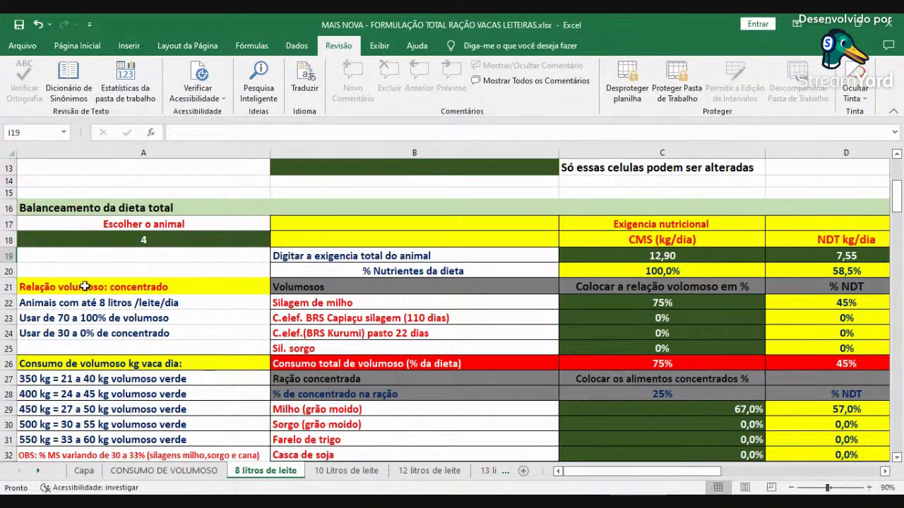
pyautogui.click(120, 321)
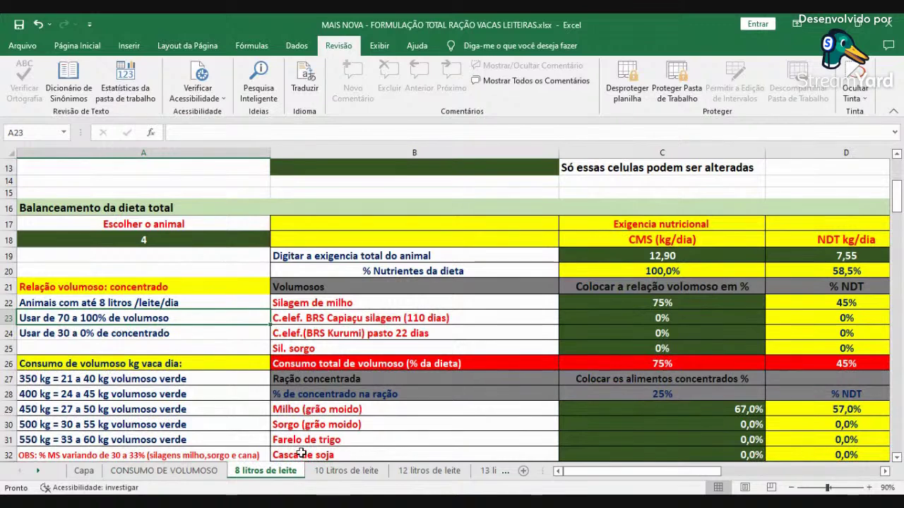
# Step: Review the Silagem de milho row from its forage percentage through nutrients, cost and diet share to daily forage consumption
pyautogui.click(620, 300)
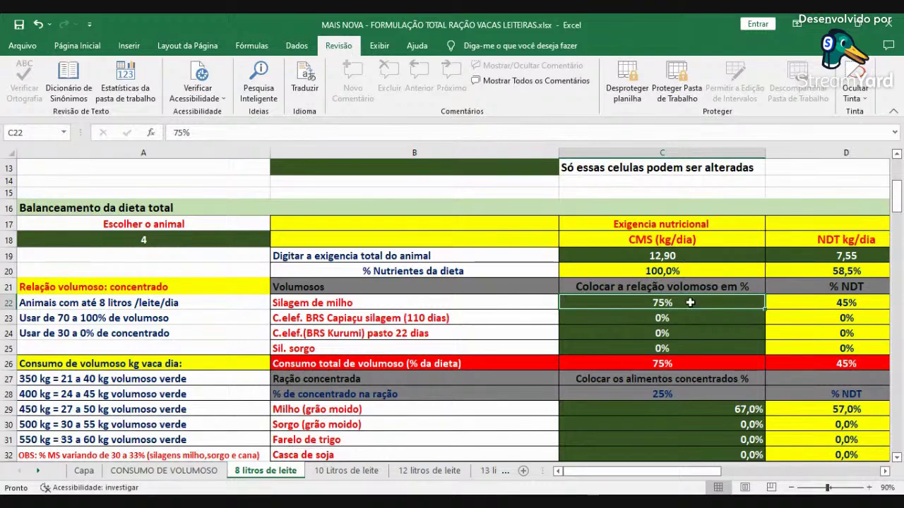
pyautogui.press('Right')
pyautogui.press('Right')
pyautogui.press('Right')
pyautogui.press('Right')
pyautogui.press('Right')
pyautogui.press('Right')
pyautogui.press('Right')
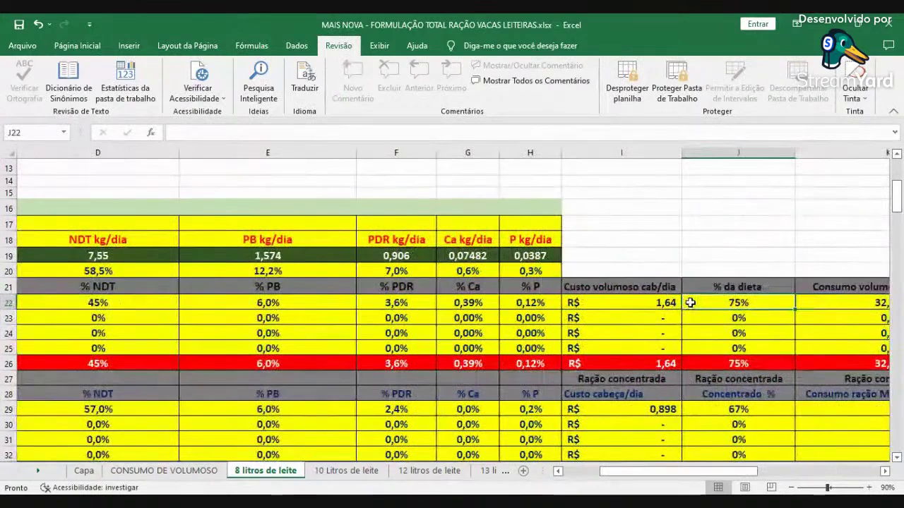
pyautogui.press('Right')
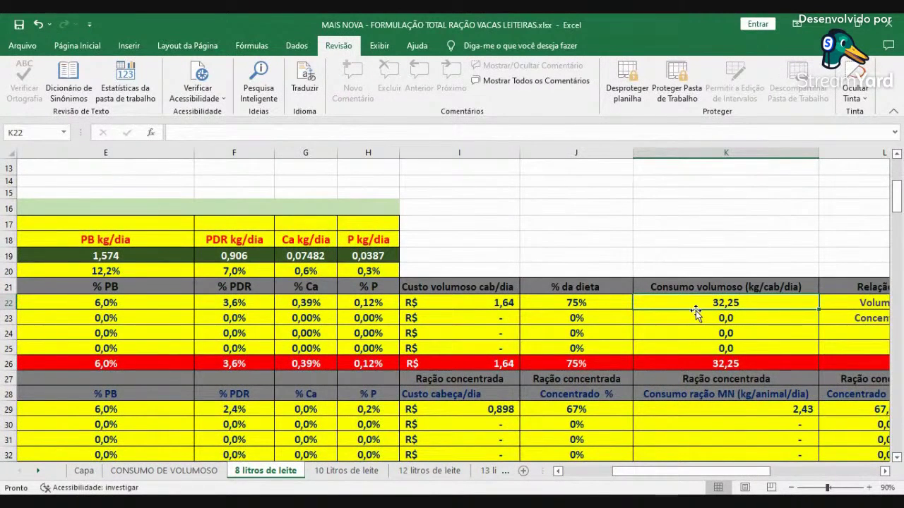
pyautogui.press('Left')
pyautogui.press('Left')
pyautogui.press('Left')
pyautogui.press('Left')
pyautogui.press('Left')
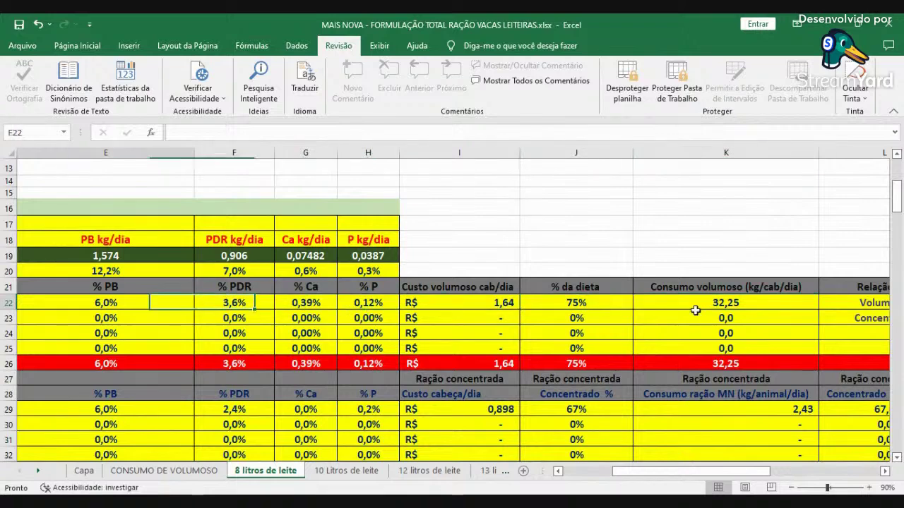
pyautogui.press('Left')
pyautogui.press('Left')
pyautogui.press('Left')
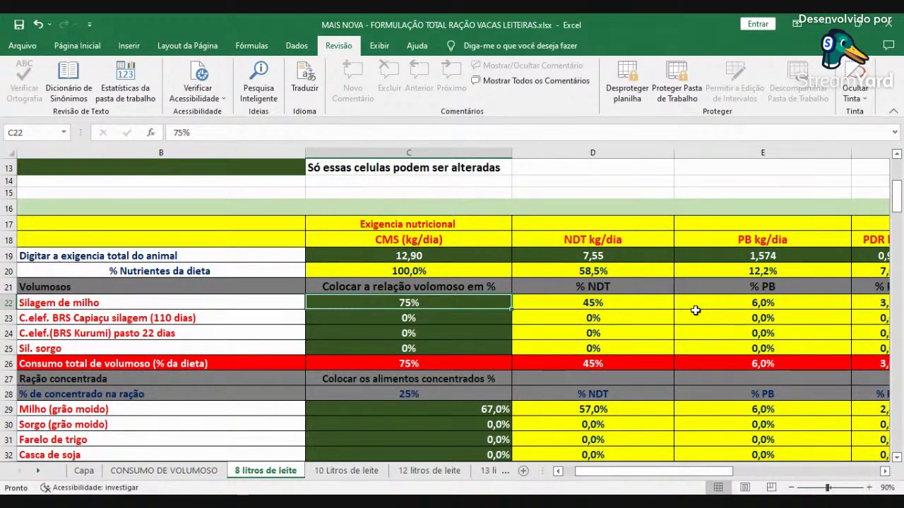
# Step: Check the daily green-matter intake of Silagem milho and Cana on the CONSUMO DE VOLUMOSO sheet, and return to the 8 litros de leite sheet
pyautogui.click(164, 470)
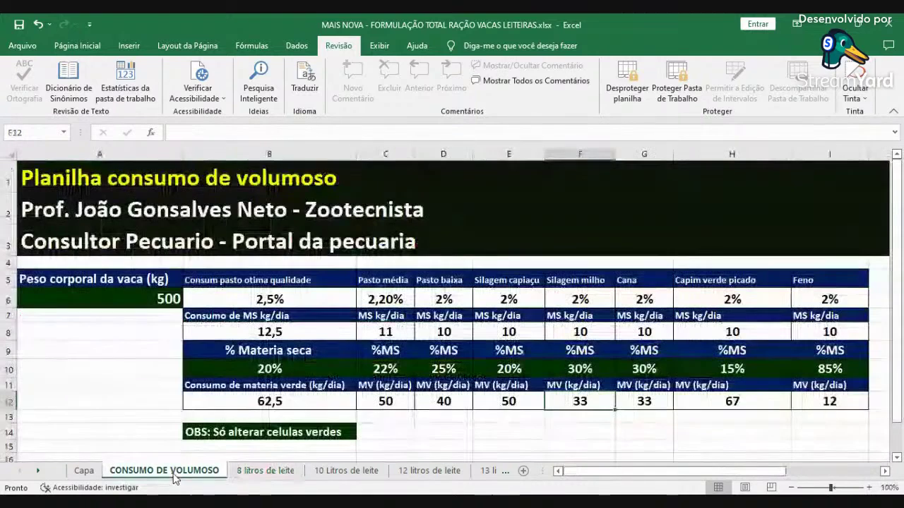
pyautogui.click(641, 400)
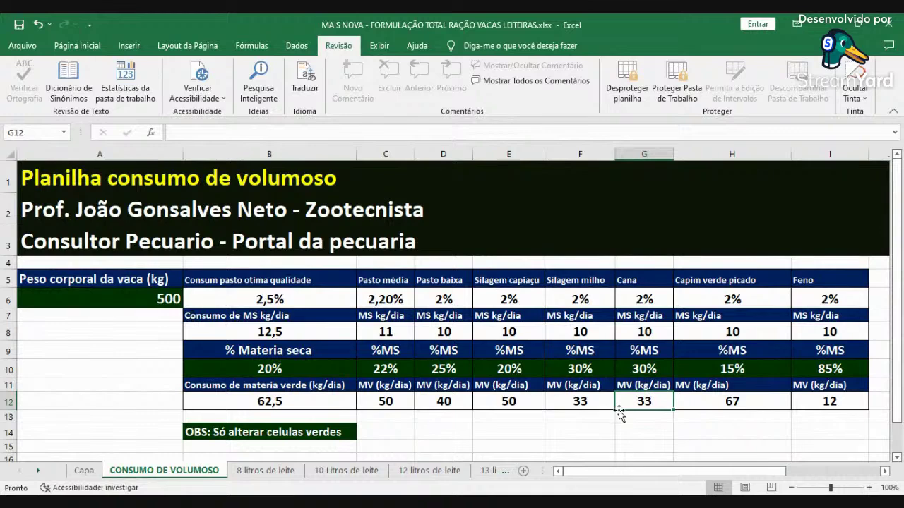
pyautogui.click(254, 471)
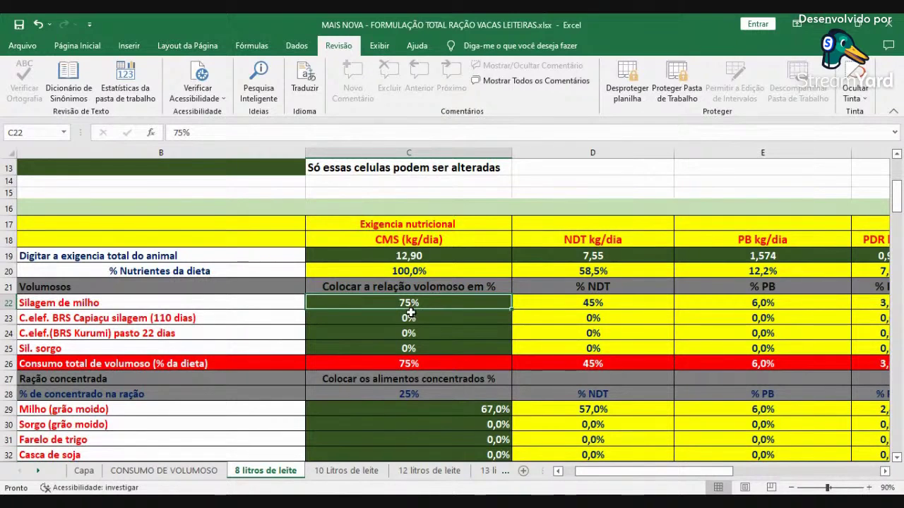
# Step: Set the Silagem de milho forage share to 100% and check its daily forage consumption
pyautogui.write('100')
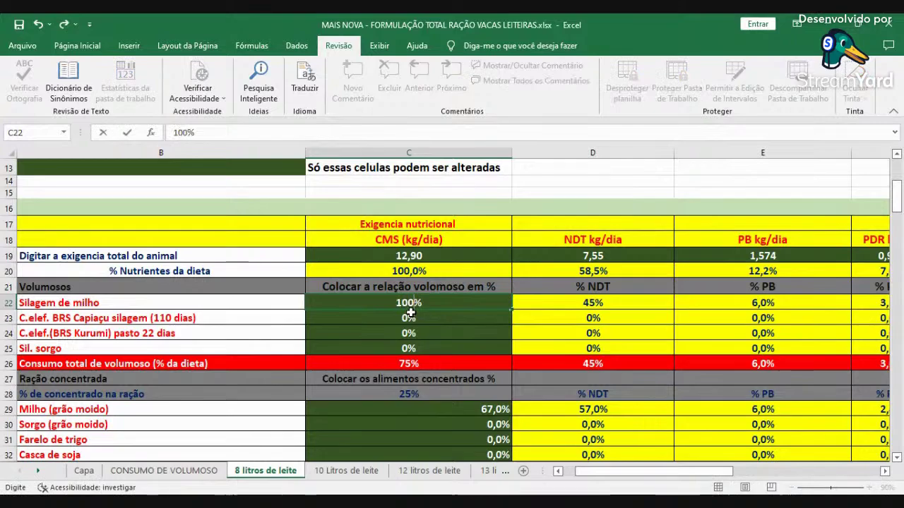
pyautogui.press('Tab')
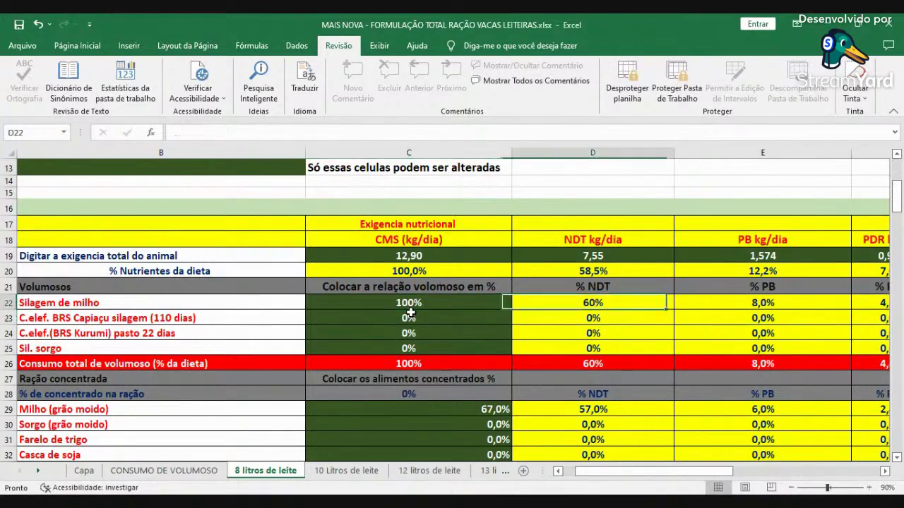
pyautogui.press('Right')
pyautogui.press('Right')
pyautogui.press('Right')
pyautogui.press('Right')
pyautogui.press('Right')
pyautogui.press('Right')
pyautogui.press('Right')
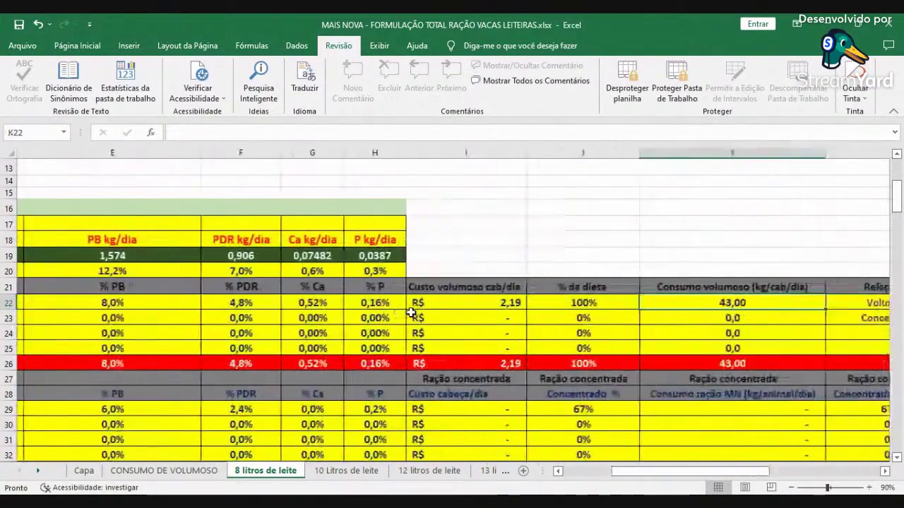
# Step: Set the Silagem de milho forage share to 75%
pyautogui.press('Left')
pyautogui.press('Left')
pyautogui.press('Left')
pyautogui.press('Left')
pyautogui.press('Left')
pyautogui.press('Left')
pyautogui.press('Left')
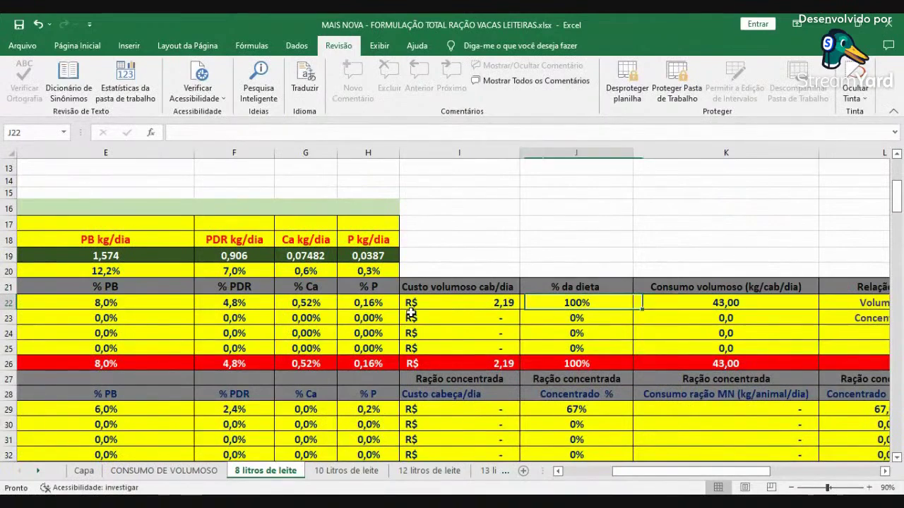
pyautogui.press('Left')
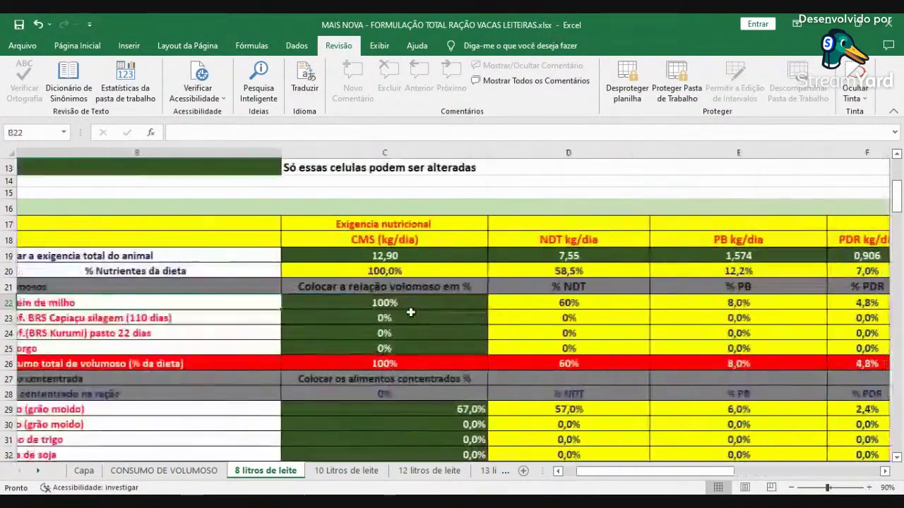
pyautogui.write('75')
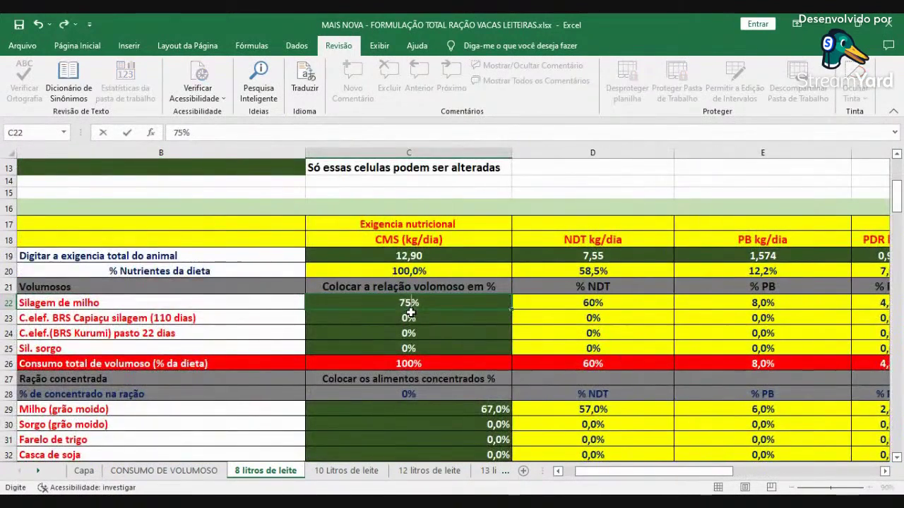
pyautogui.press('Return')
# Step: Review the nutrients, cost, diet share and daily forage consumption of Silagem de milho at the 75% share
pyautogui.press('Up')
pyautogui.press('Right')
pyautogui.press('Right')
pyautogui.press('Right')
pyautogui.press('Right')
pyautogui.press('Right')
pyautogui.press('Right')
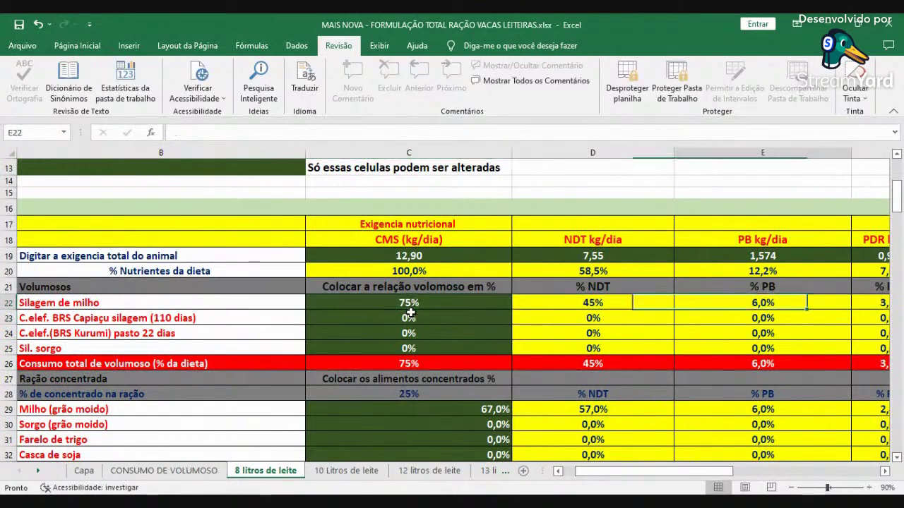
pyautogui.press('Right')
pyautogui.press('Right')
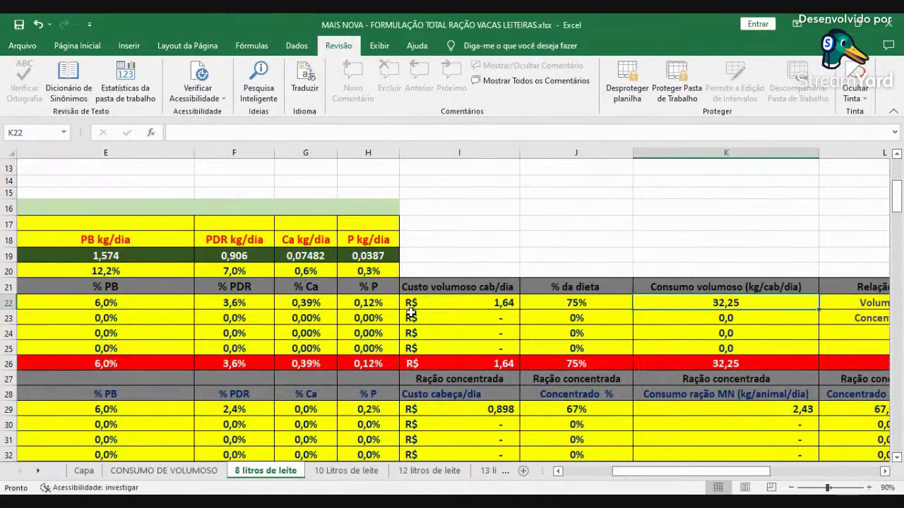
pyautogui.press('Left')
pyautogui.press('Left')
pyautogui.press('Left')
pyautogui.press('Left')
pyautogui.press('Left')
pyautogui.press('Left')
pyautogui.press('Left')
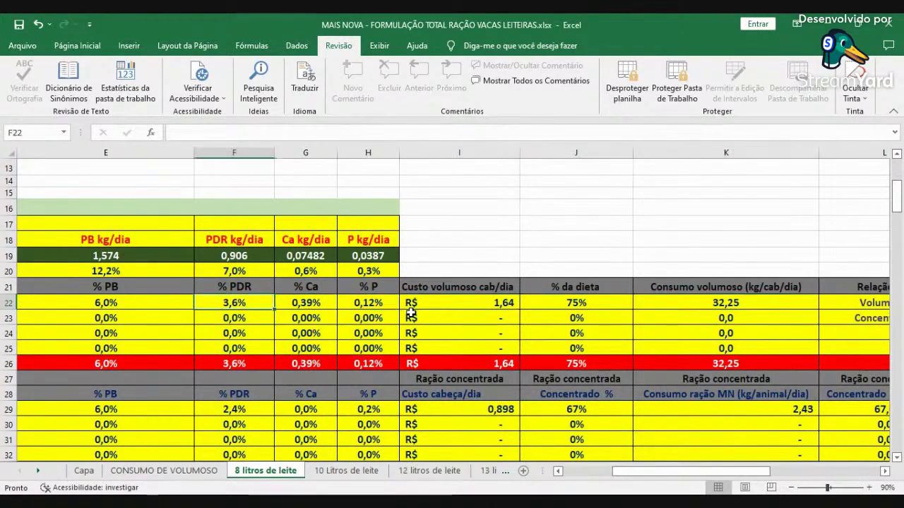
pyautogui.press('Left')
pyautogui.press('Left')
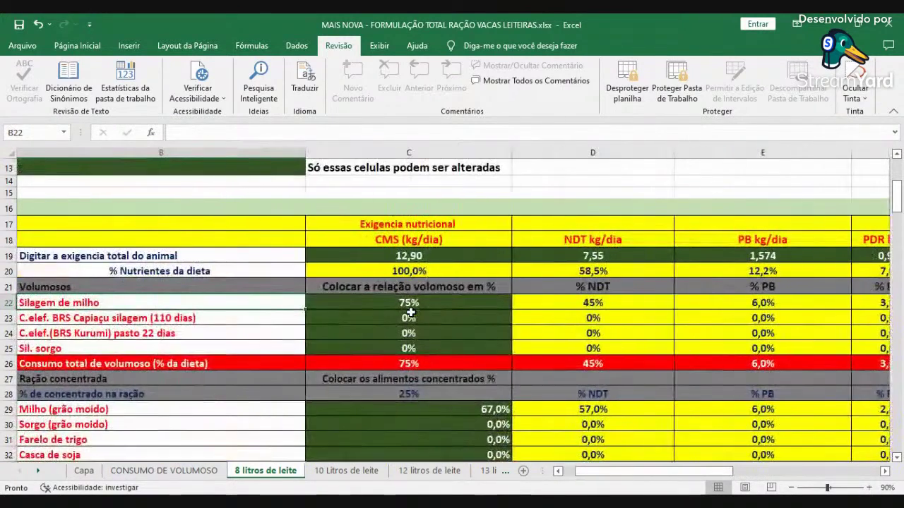
# Step: Check the concentrate share of the ration, the ground corn inclusion and the Concentrado (%) total
pyautogui.scroll(-3, 411, 324)
pyautogui.click(440, 262)
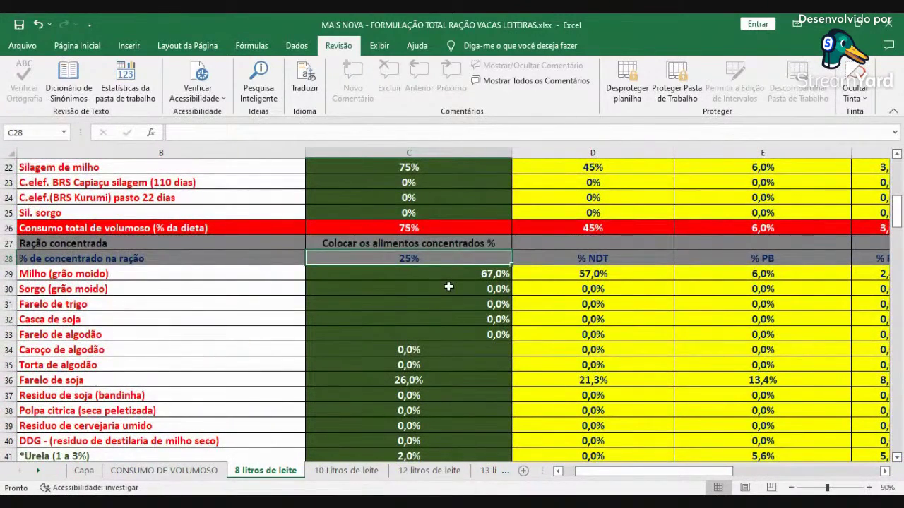
pyautogui.press('Down')
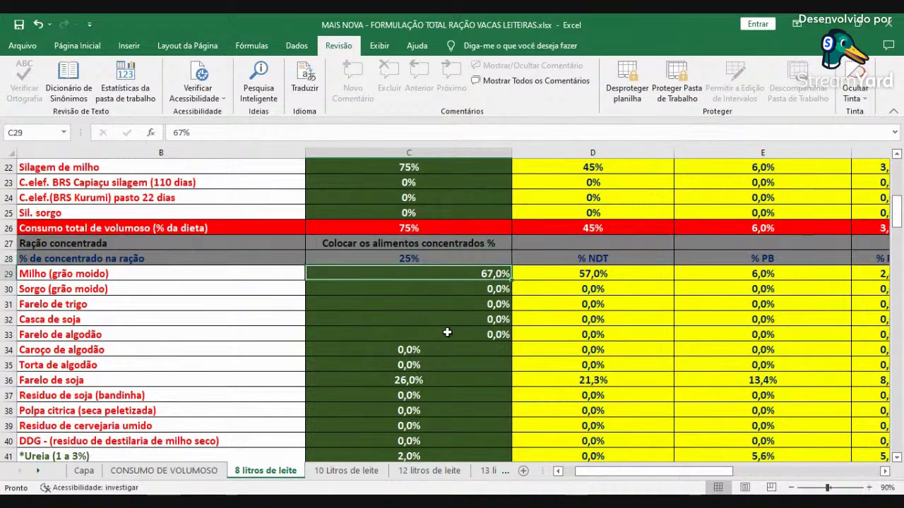
pyautogui.scroll(-3, 453, 327)
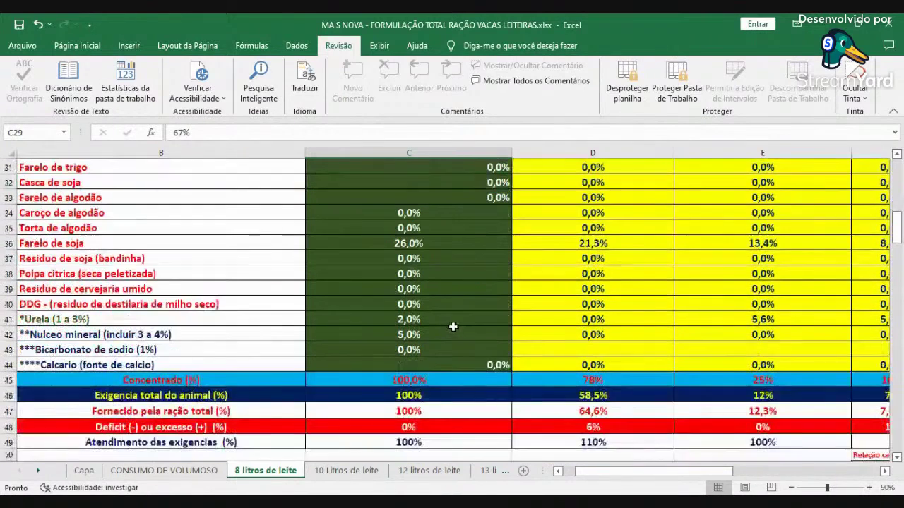
pyautogui.click(405, 379)
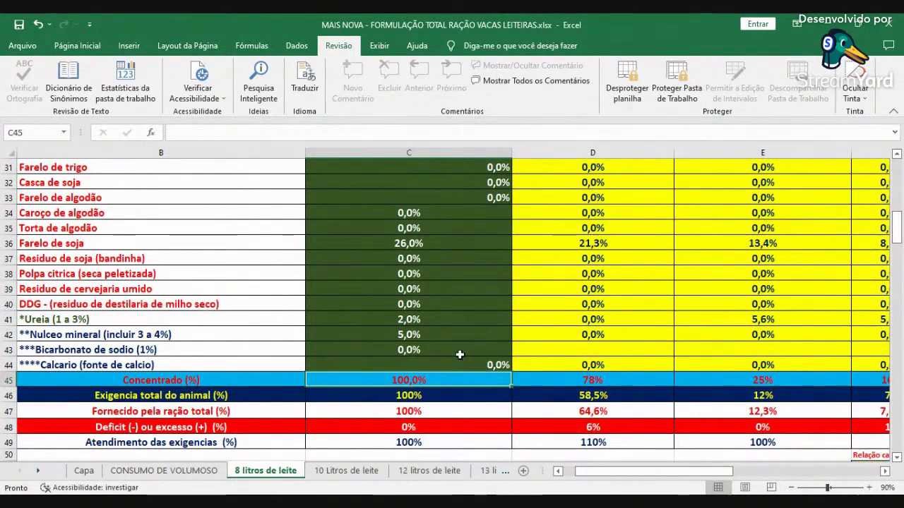
# Step: Set the Milho (grão moido) inclusion in the concentrate to 67%
pyautogui.scroll(3, 459, 355)
pyautogui.click(488, 274)
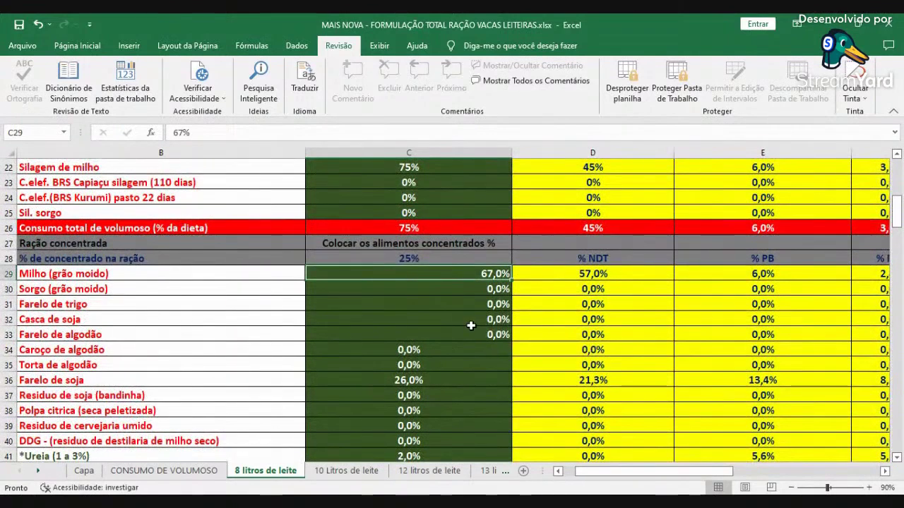
pyautogui.write('67')
pyautogui.press('Return')
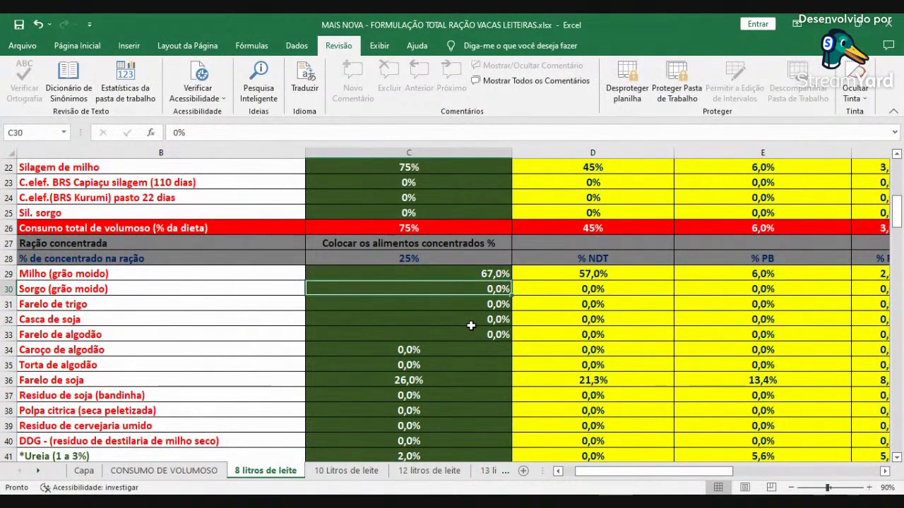
# Step: Review the remaining concentrate ingredient percentages, from Sorgo through Farelo de soja and Ureia to Nucleo mineral and Bicarbonato de sodio
pyautogui.press('Down')
pyautogui.press('Down')
pyautogui.press('Down')
pyautogui.press('Down')
pyautogui.press('Down')
pyautogui.press('Down')
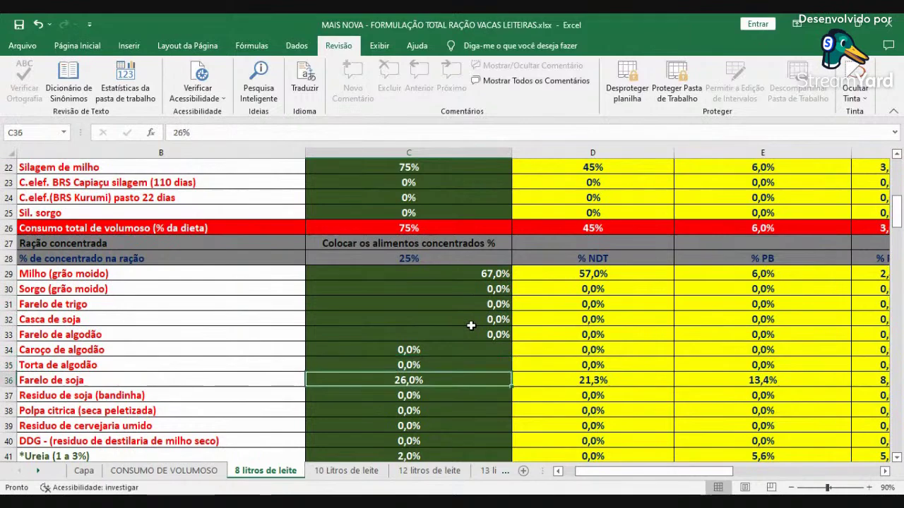
pyautogui.press('Down')
pyautogui.scroll(-1, 458, 322)
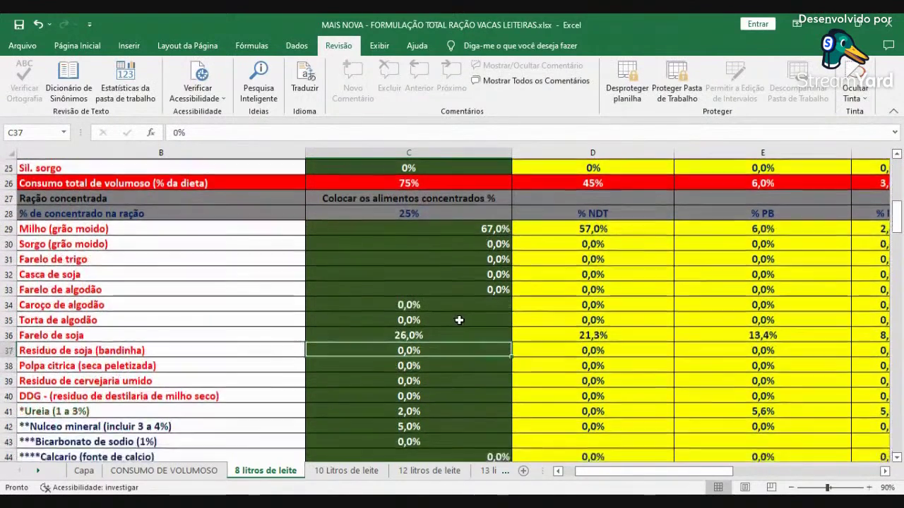
pyautogui.scroll(-1, 458, 322)
pyautogui.click(394, 367)
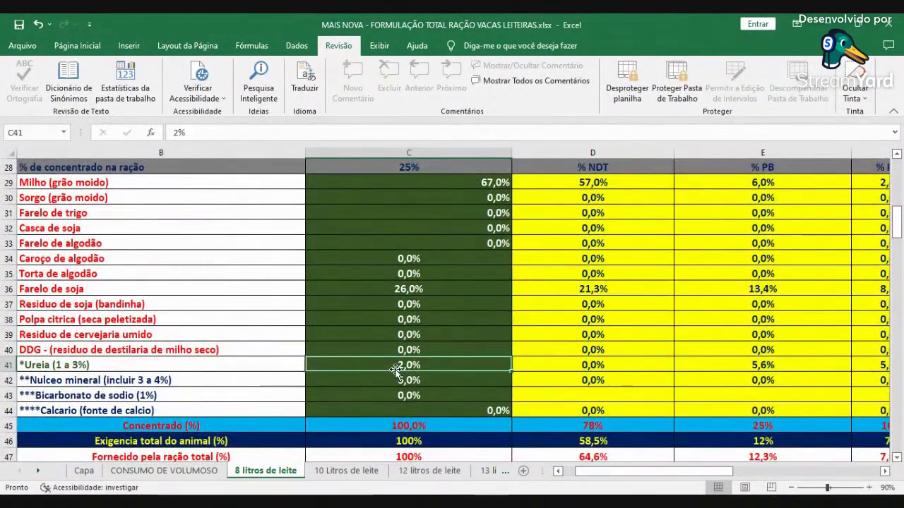
pyautogui.press('Down')
pyautogui.press('Down')
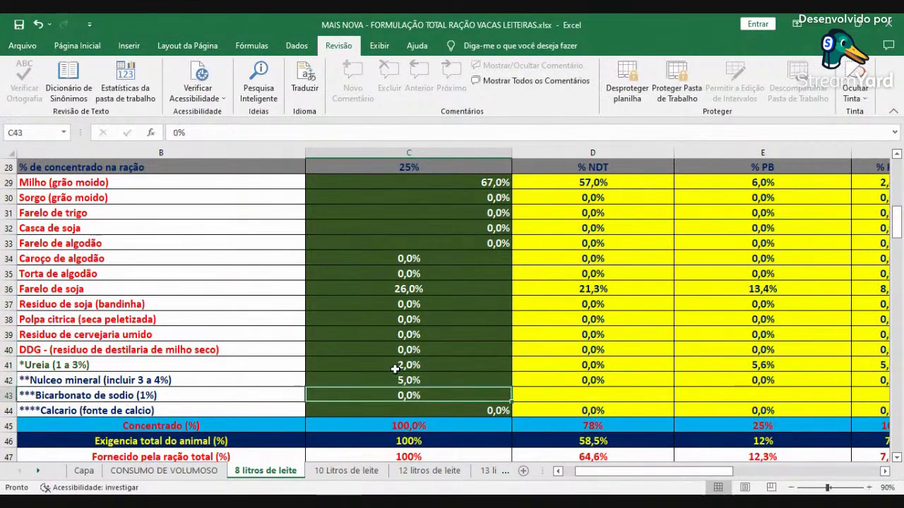
# Step: Check the concentrate total, the animal's total requirement and the requirement fulfilment in the dry matter intake column
pyautogui.scroll(-2, 397, 371)
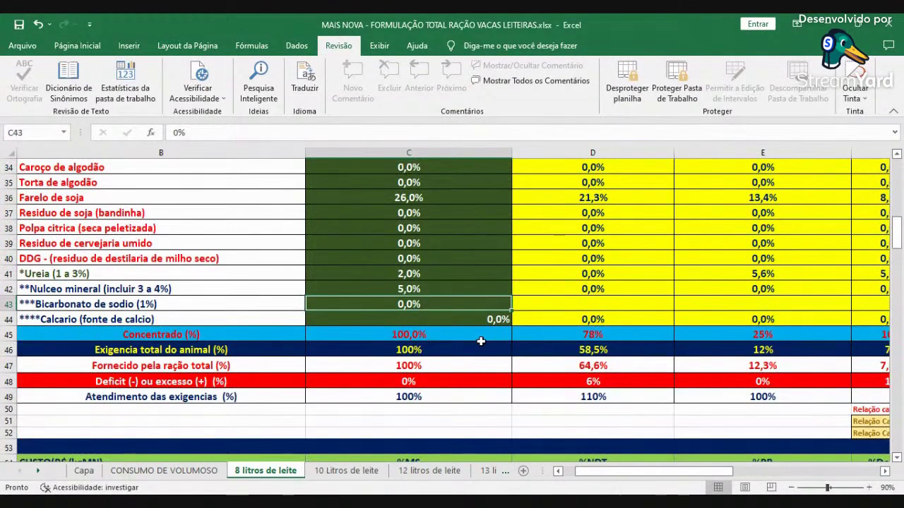
pyautogui.click(476, 333)
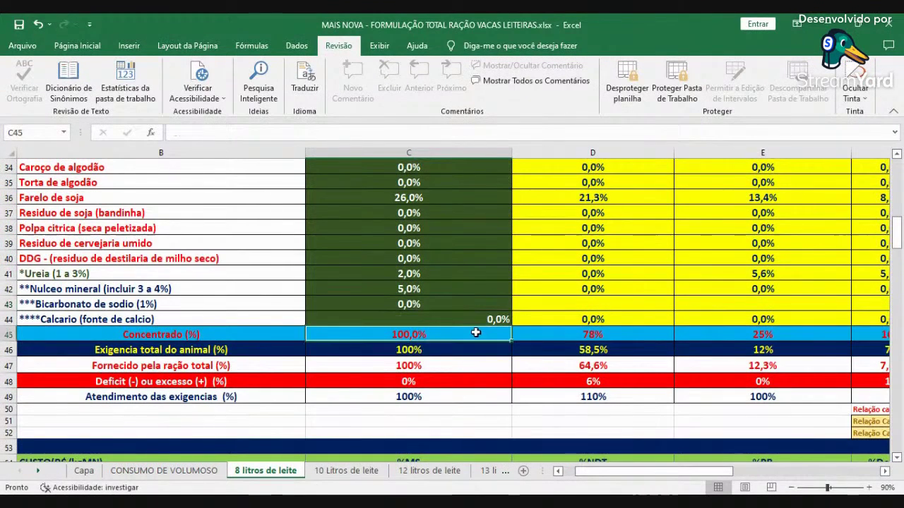
pyautogui.click(420, 350)
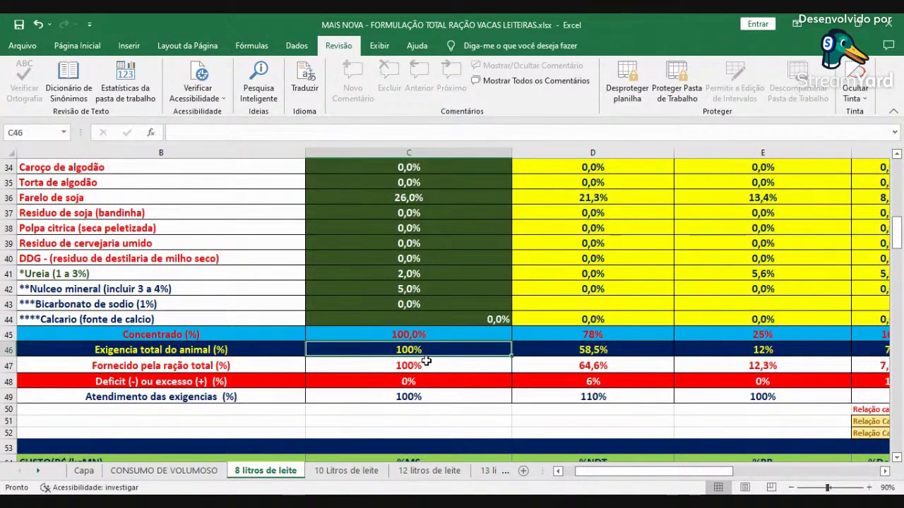
pyautogui.click(424, 394)
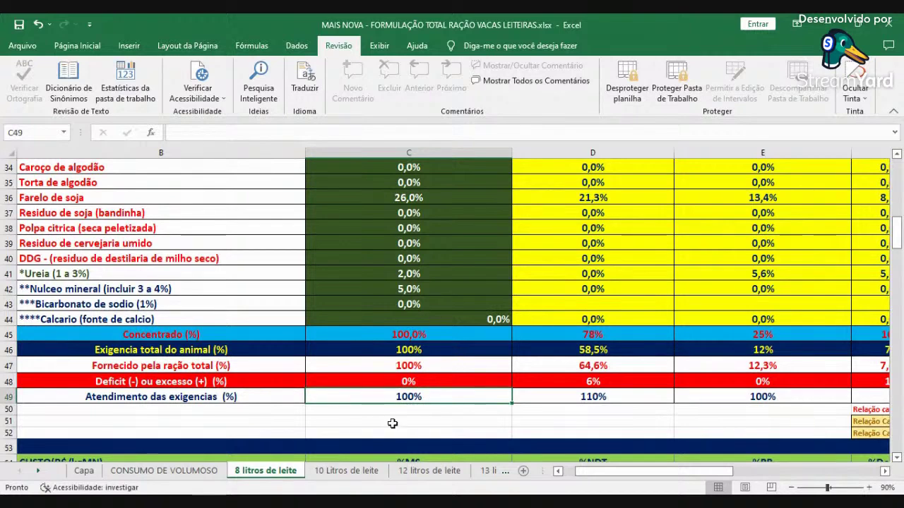
# Step: Compare the NDT requirement with the amount supplied by the total ration, its deficit or excess, and the requirement fulfilment
pyautogui.scroll(7, 653, 394)
pyautogui.click(599, 272)
pyautogui.scroll(-7, 636, 345)
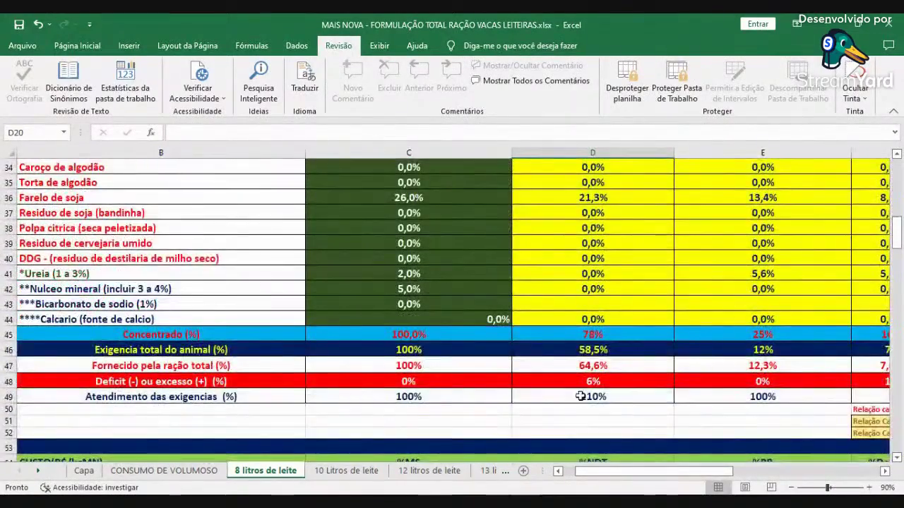
pyautogui.click(624, 349)
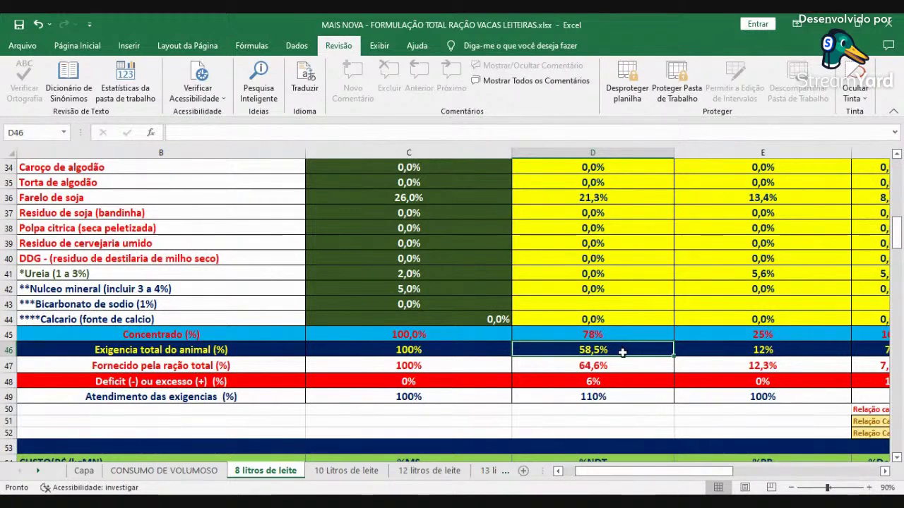
pyautogui.click(619, 363)
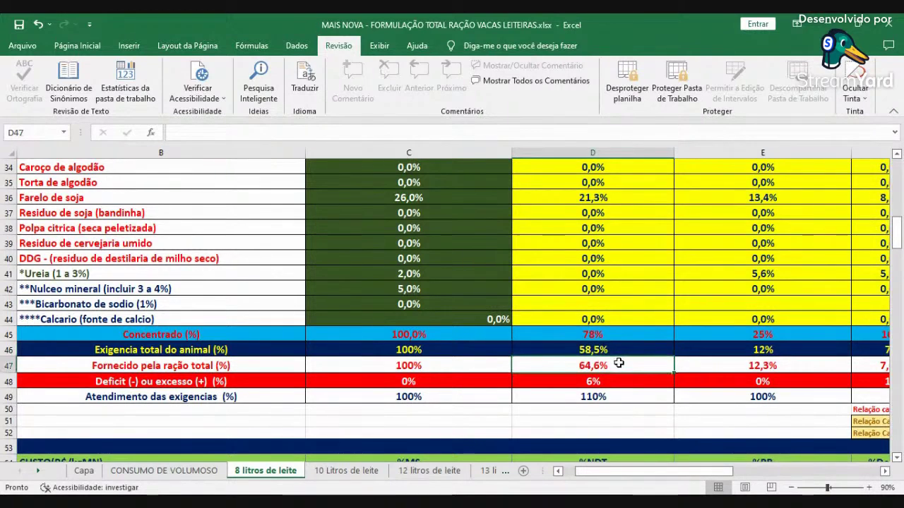
pyautogui.click(615, 383)
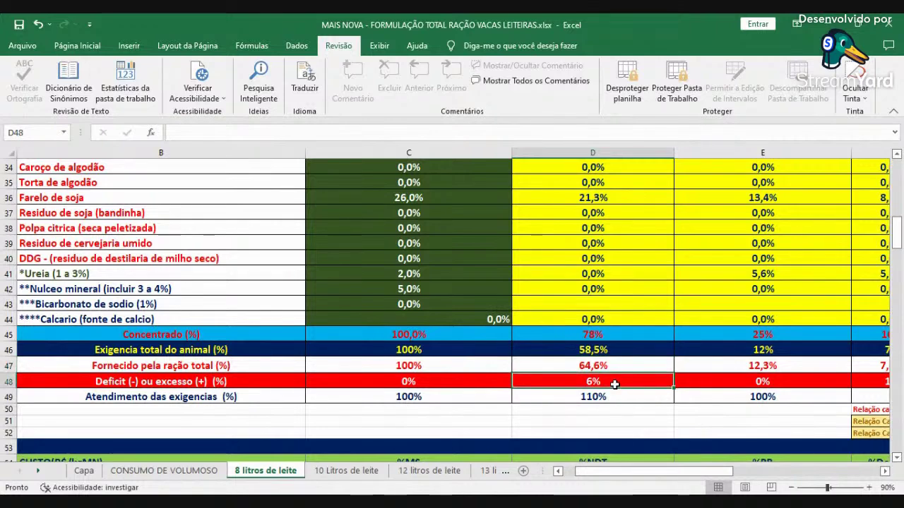
pyautogui.click(614, 398)
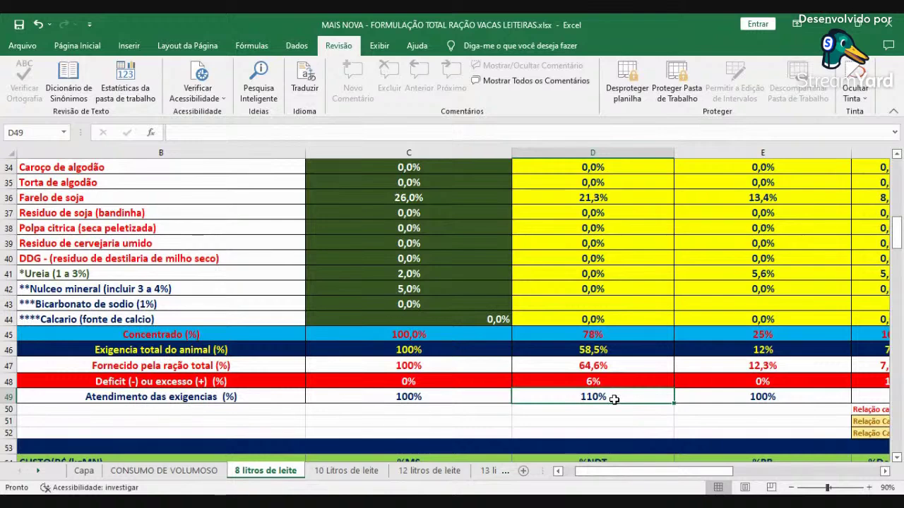
# Step: Check the Milho (grão moido) and Casca de soja inclusion percentages in the concentrate
pyautogui.scroll(2, 421, 333)
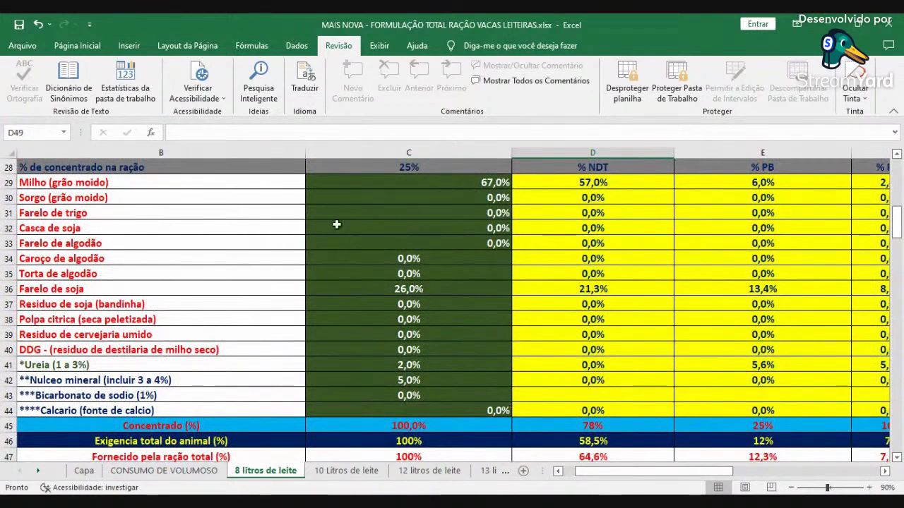
pyautogui.click(429, 182)
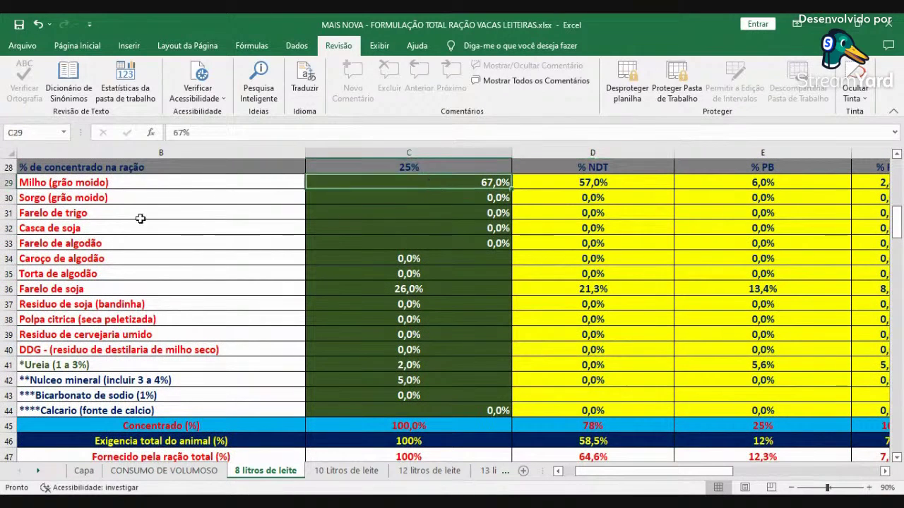
pyautogui.click(333, 229)
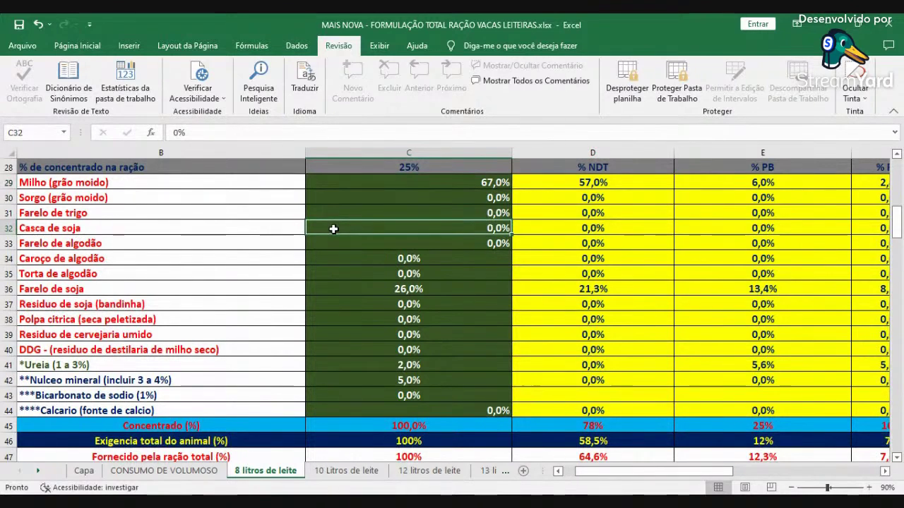
# Step: Set both Casca de soja and Milho (grão moido) to 30% in the concentrate
pyautogui.write('30')
pyautogui.press('Up')
pyautogui.press('Up')
pyautogui.press('Up')
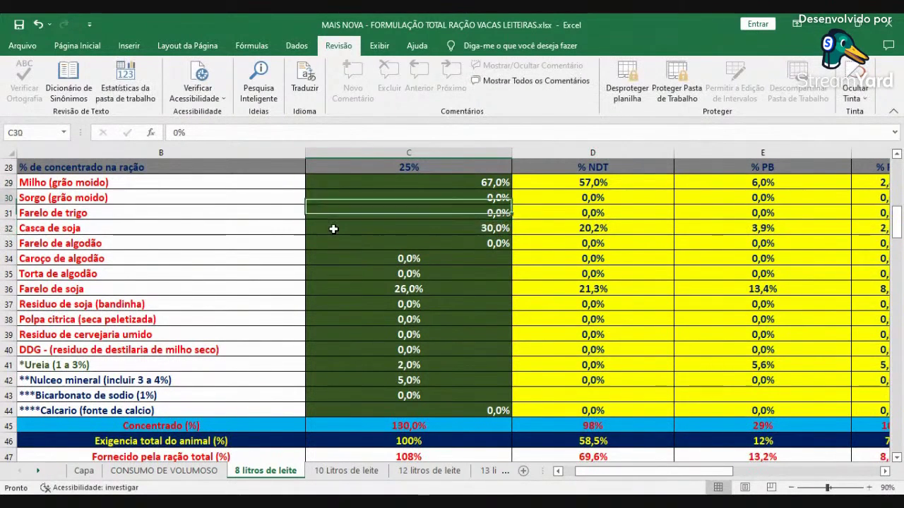
pyautogui.write('3')
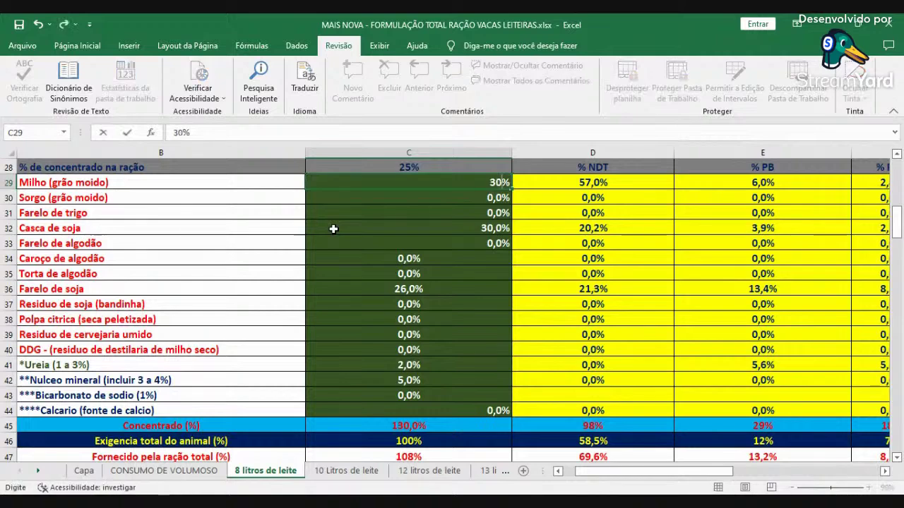
pyautogui.write('0')
# Step: Set the Casca de soja share of the concentrate to 37%
pyautogui.press('Down')
pyautogui.press('Down')
pyautogui.press('Down')
pyautogui.write('37')
pyautogui.press('Return')
# Step: Check the adjusted ration's requirement fulfilment for dry matter, NDT and PB
pyautogui.scroll(-2, 593, 332)
pyautogui.scroll(-1, 599, 315)
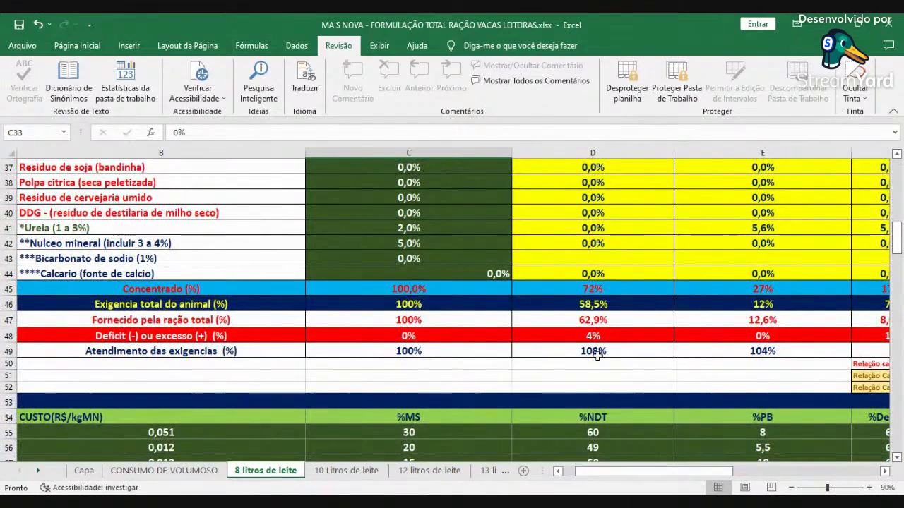
pyautogui.scroll(4, 599, 351)
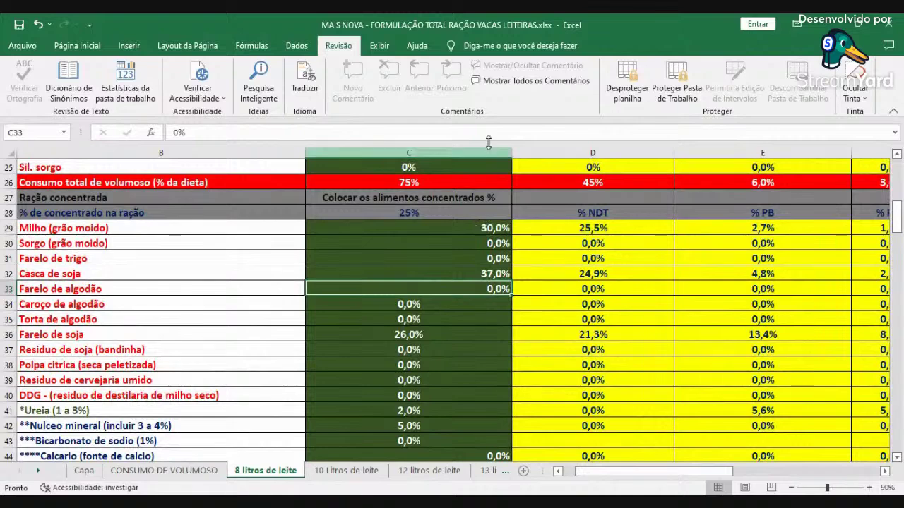
pyautogui.scroll(-1, 668, 445)
pyautogui.scroll(-3, 668, 444)
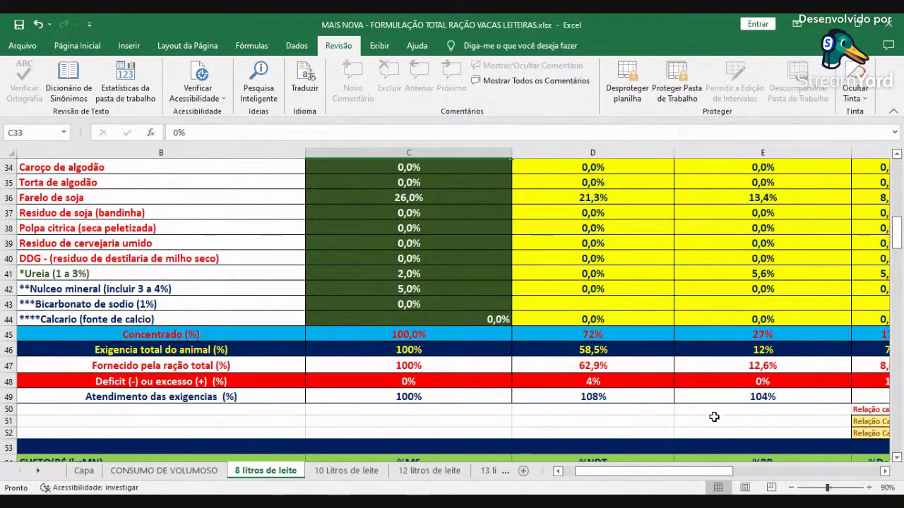
pyautogui.scroll(2, 550, 329)
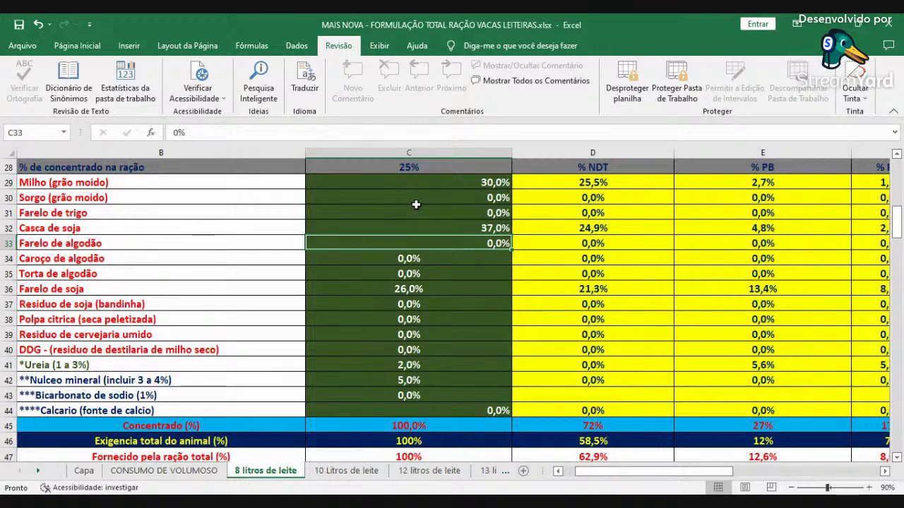
pyautogui.scroll(-3, 416, 204)
pyautogui.click(394, 349)
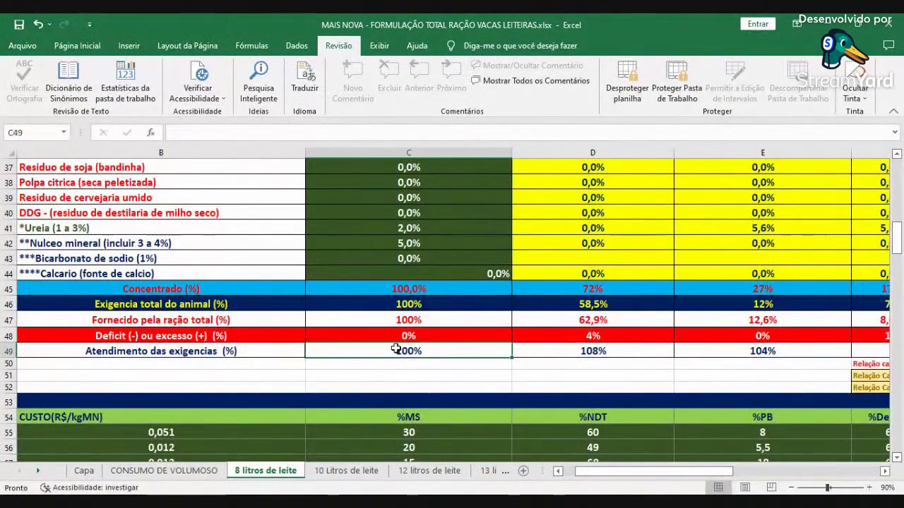
pyautogui.click(570, 350)
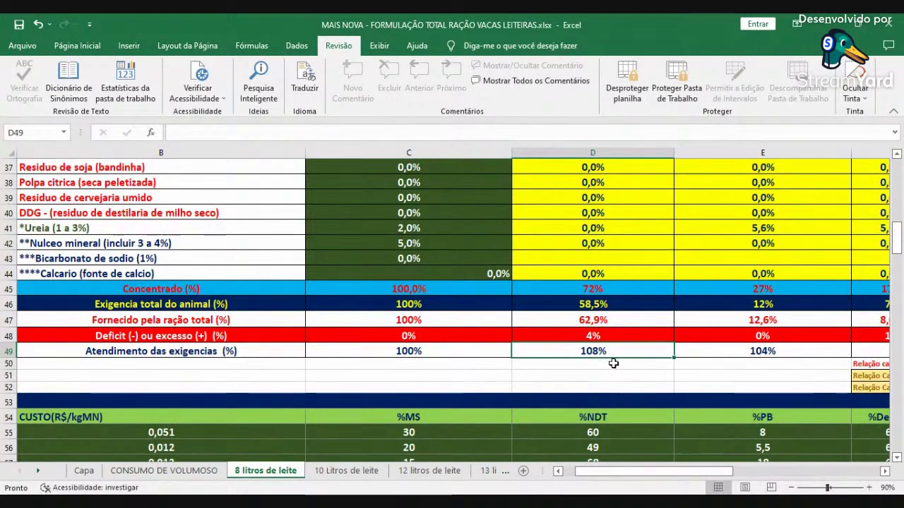
pyautogui.click(695, 353)
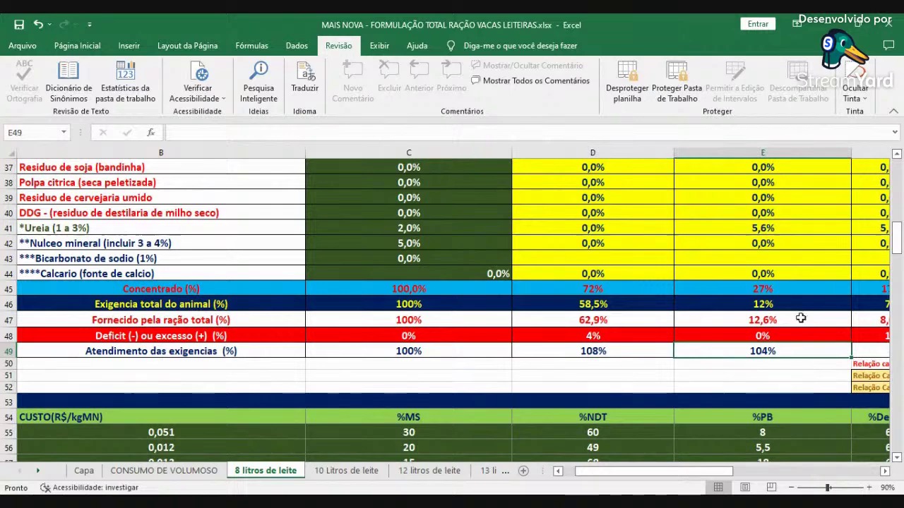
# Step: Check the PDR requirement, supply and balance, and compare the diet's Ca:P ratio with the ideal one
pyautogui.click(884, 470)
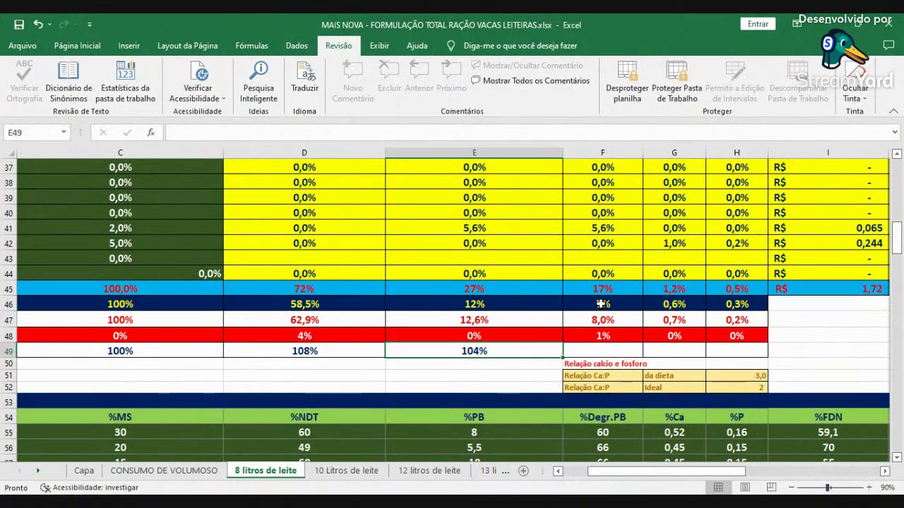
pyautogui.click(601, 303)
pyautogui.click(602, 320)
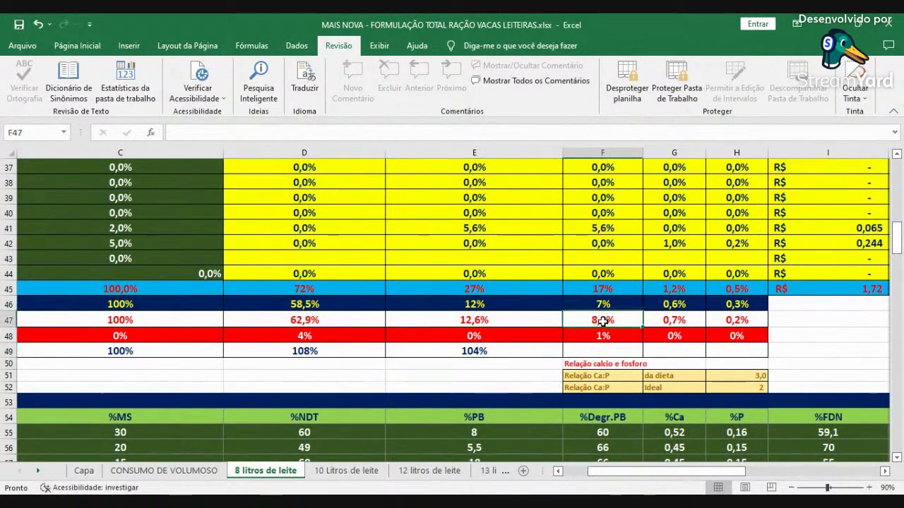
pyautogui.click(598, 337)
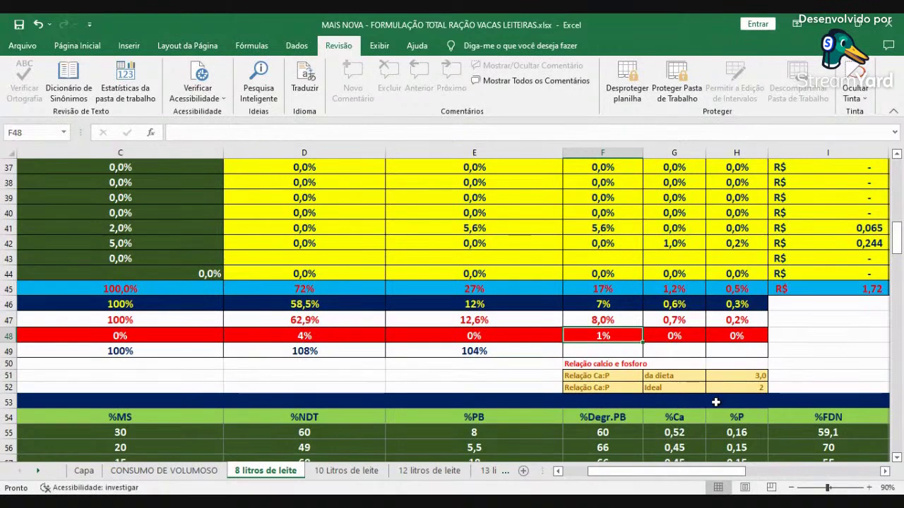
pyautogui.click(748, 388)
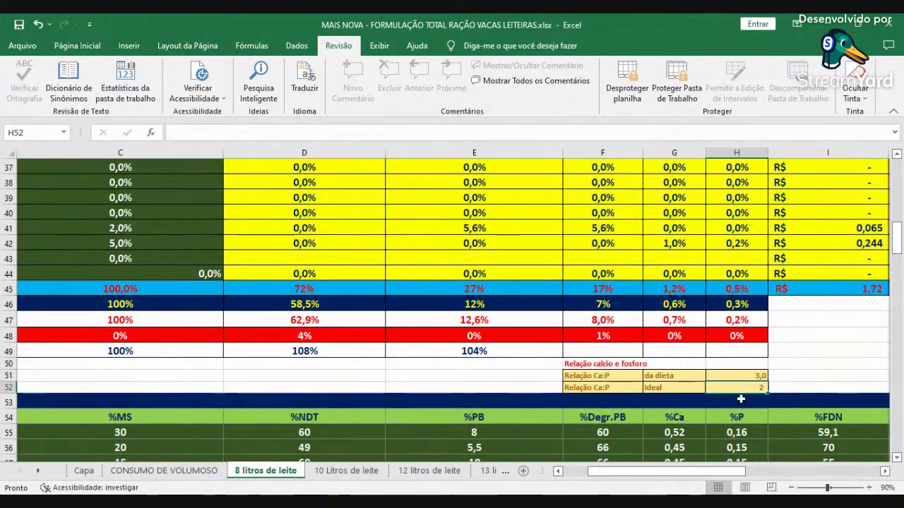
pyautogui.click(746, 378)
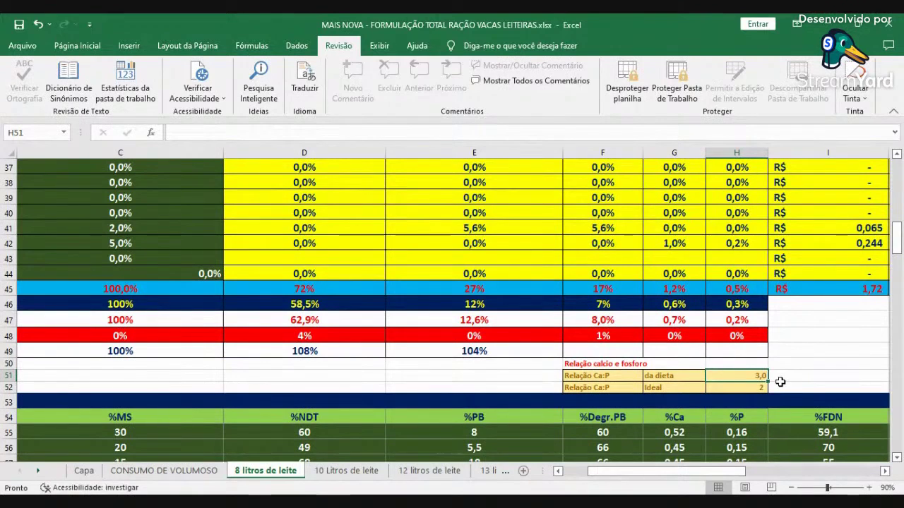
# Step: Check the daily roughage intake per head and the total daily concentrate intake per animal
pyautogui.click(884, 471)
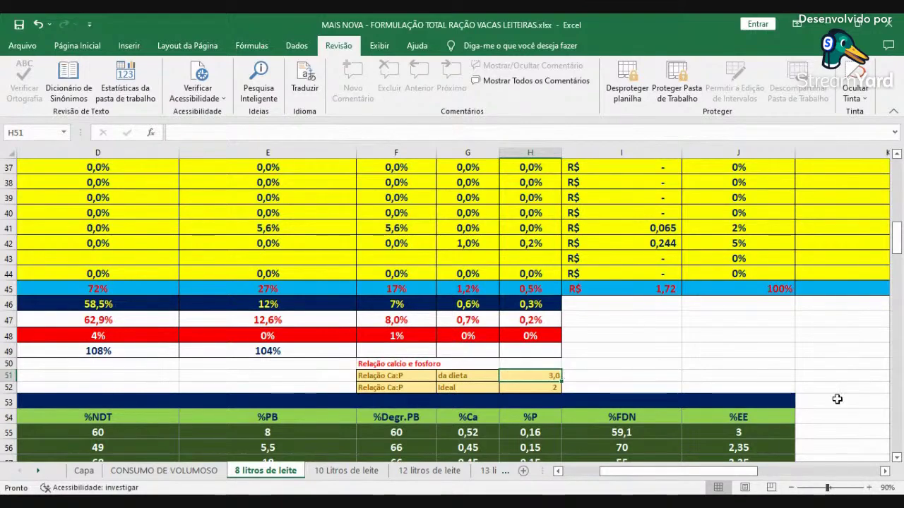
pyautogui.scroll(6, 847, 401)
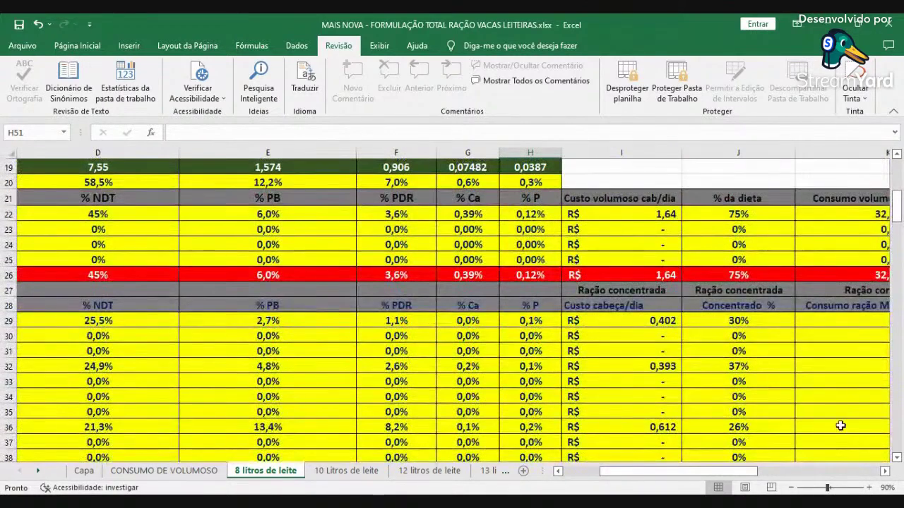
pyautogui.click(885, 471)
pyautogui.click(885, 471)
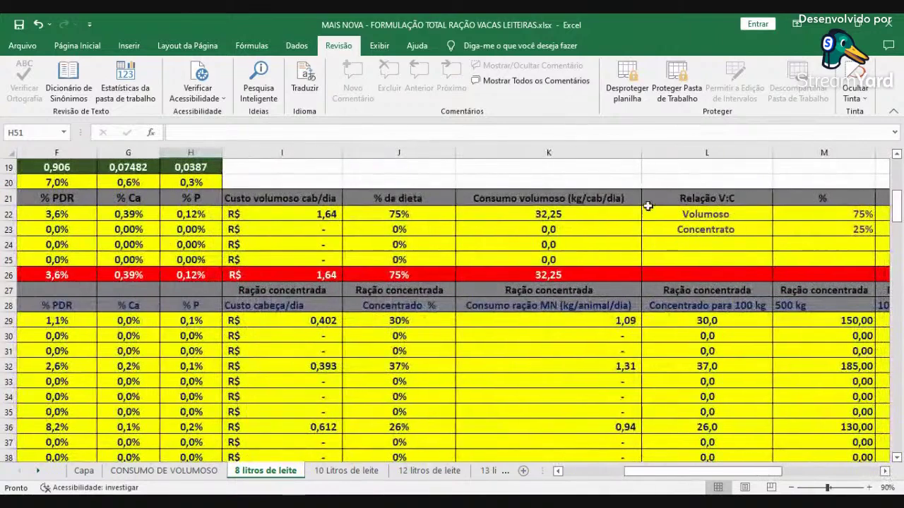
pyautogui.click(585, 216)
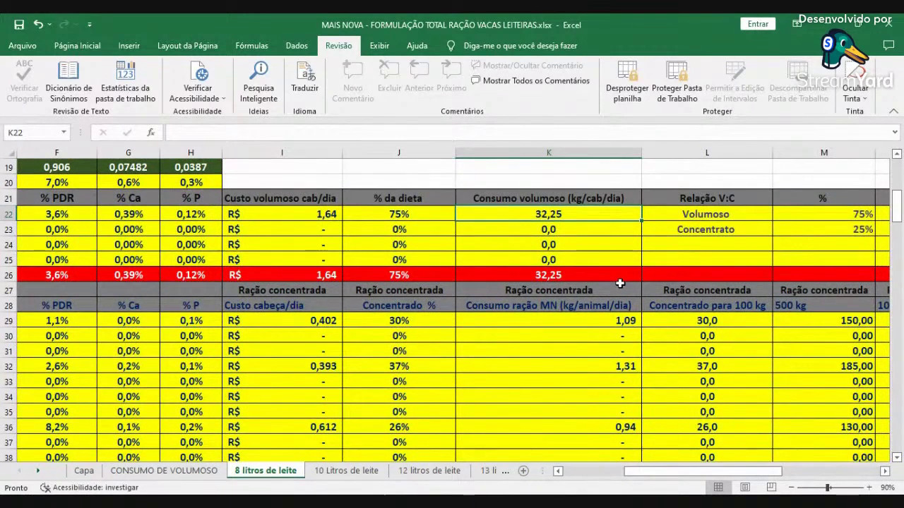
pyautogui.scroll(-3, 619, 283)
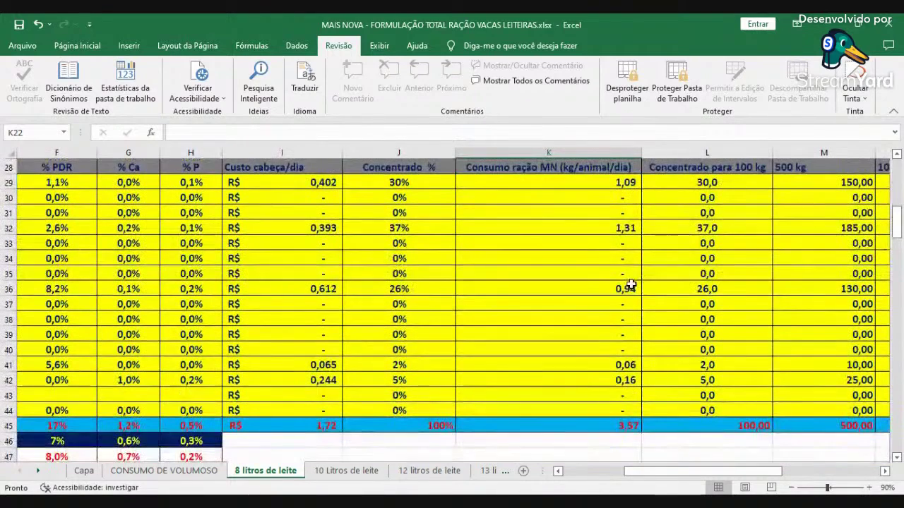
pyautogui.click(558, 423)
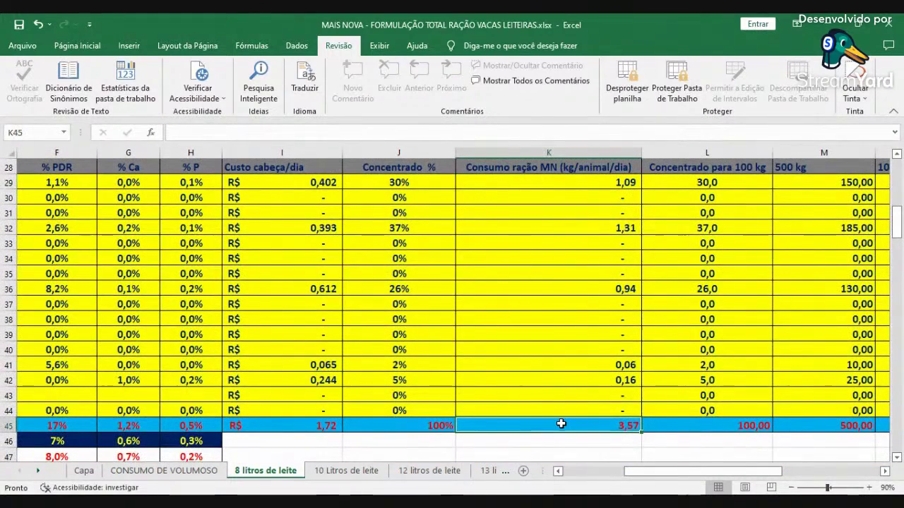
# Step: Check the PB and NDT levels of the concentrate in its total row
pyautogui.click(569, 472)
pyautogui.scroll(-16, 615, 446)
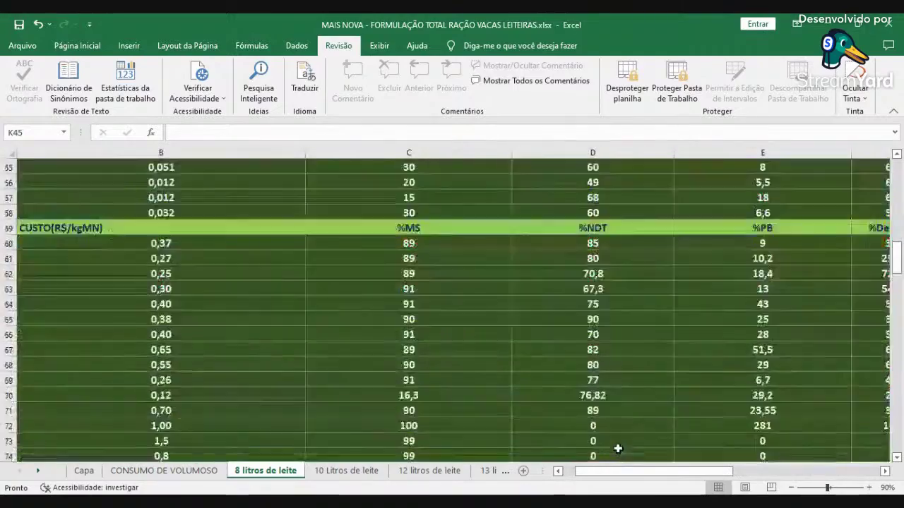
pyautogui.scroll(14, 615, 446)
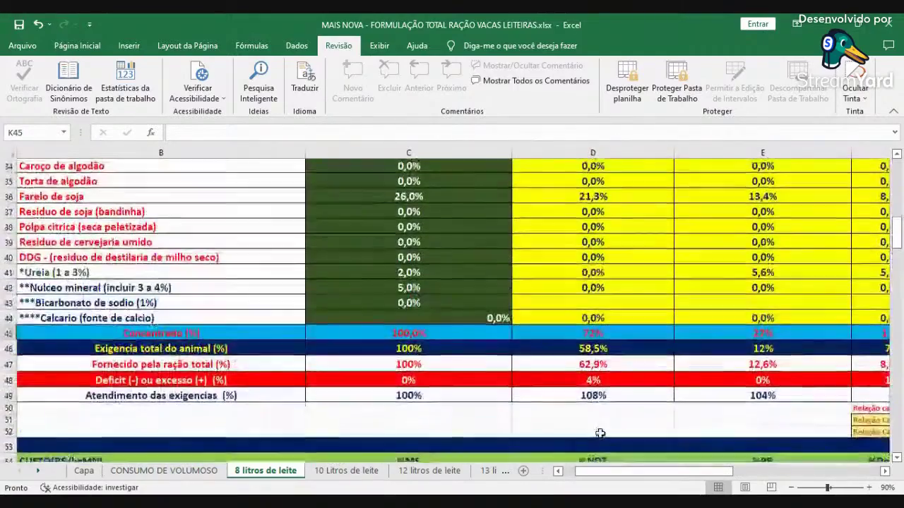
pyautogui.click(741, 334)
pyautogui.click(627, 334)
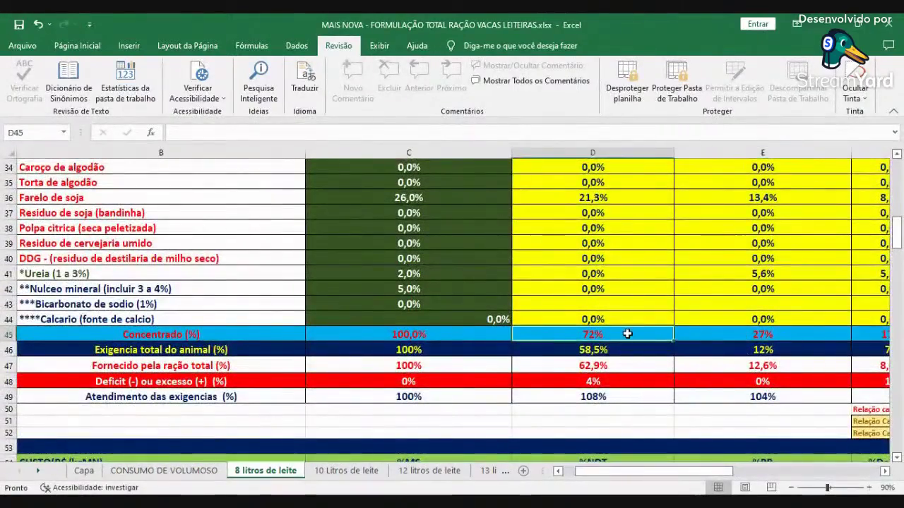
# Step: Review the final report's percentages for Milho, Casca de soja, Farelo de soja, Ureia and Nucleo mineral, plus the total
pyautogui.scroll(-14, 696, 404)
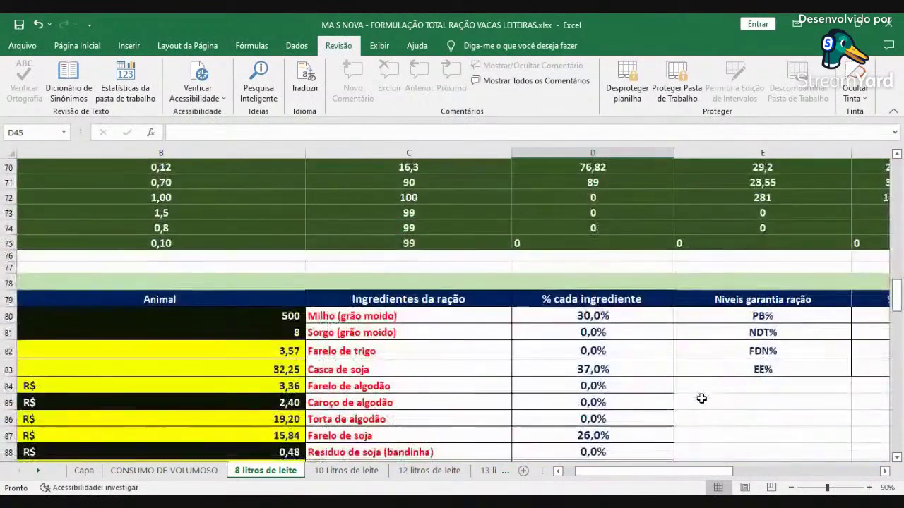
pyautogui.scroll(-1, 701, 398)
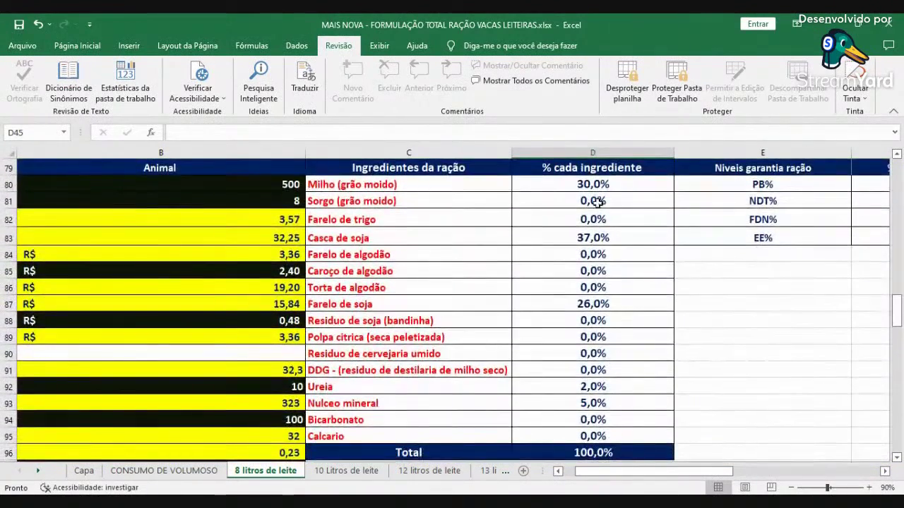
pyautogui.click(630, 183)
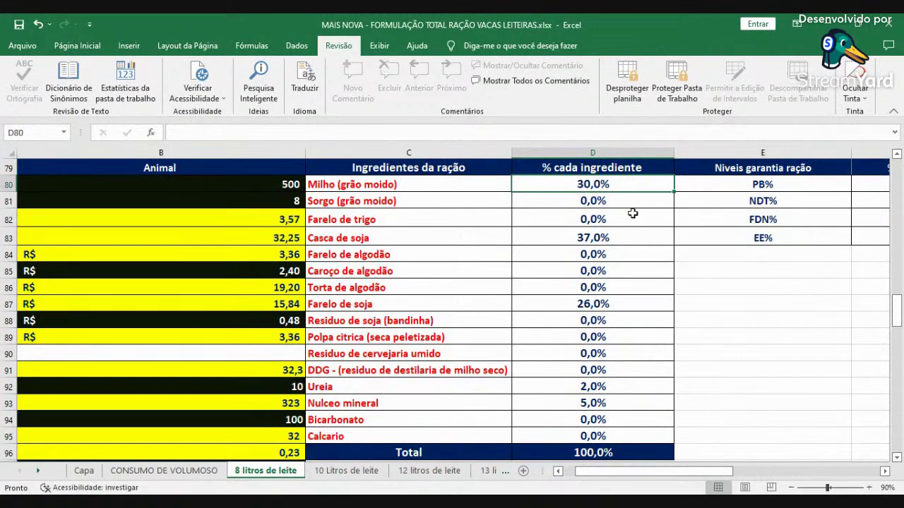
pyautogui.click(629, 237)
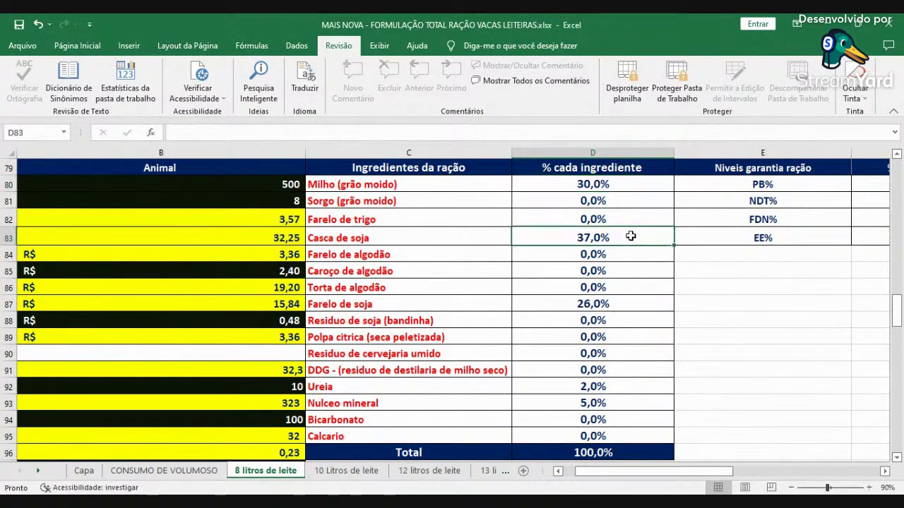
pyautogui.click(629, 304)
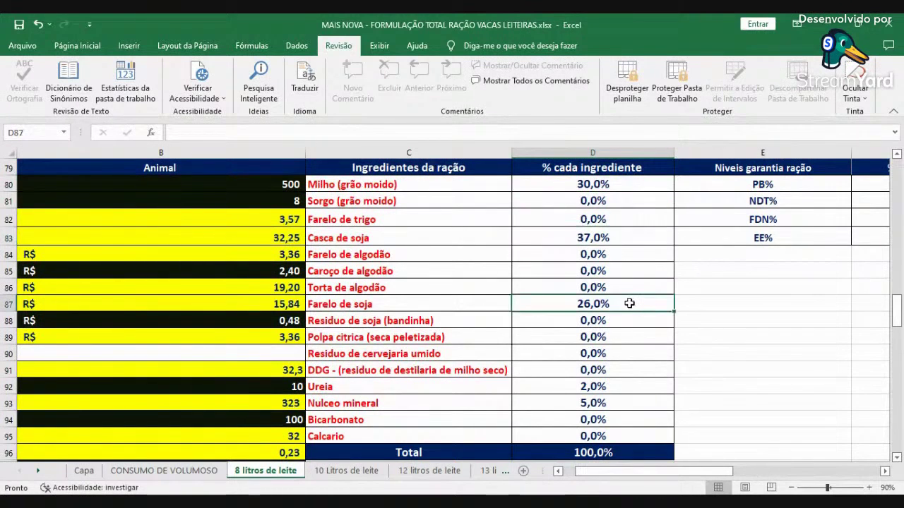
pyautogui.click(622, 384)
pyautogui.click(611, 403)
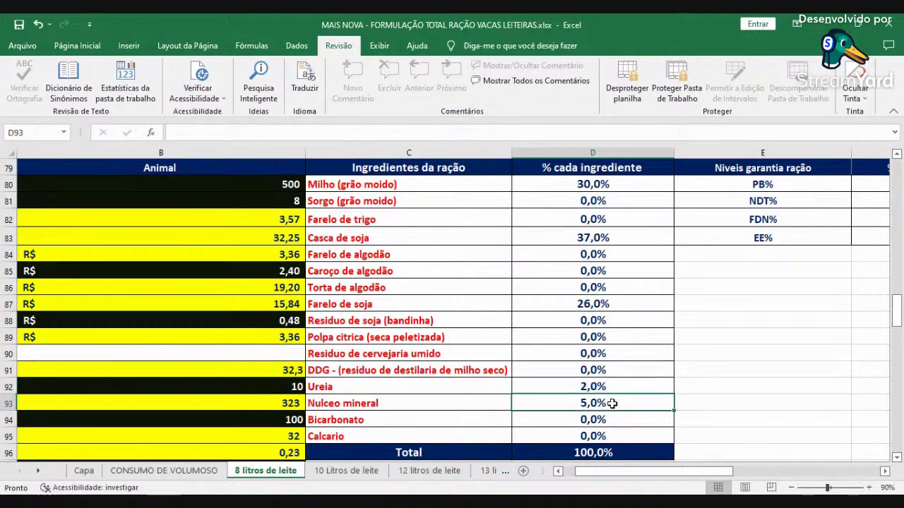
pyautogui.click(601, 452)
# Step: Recheck the daily consumption per animal in the concentrate total row and the roughage row
pyautogui.scroll(14, 678, 289)
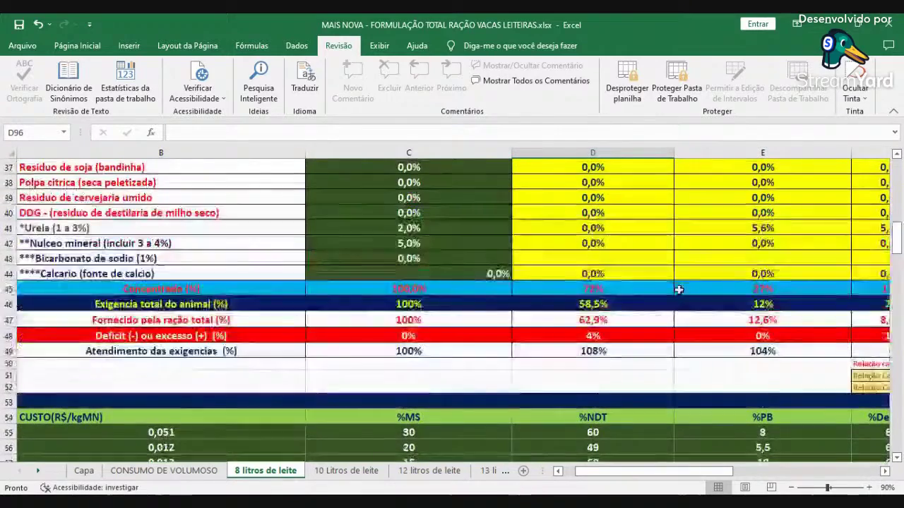
pyautogui.click(883, 473)
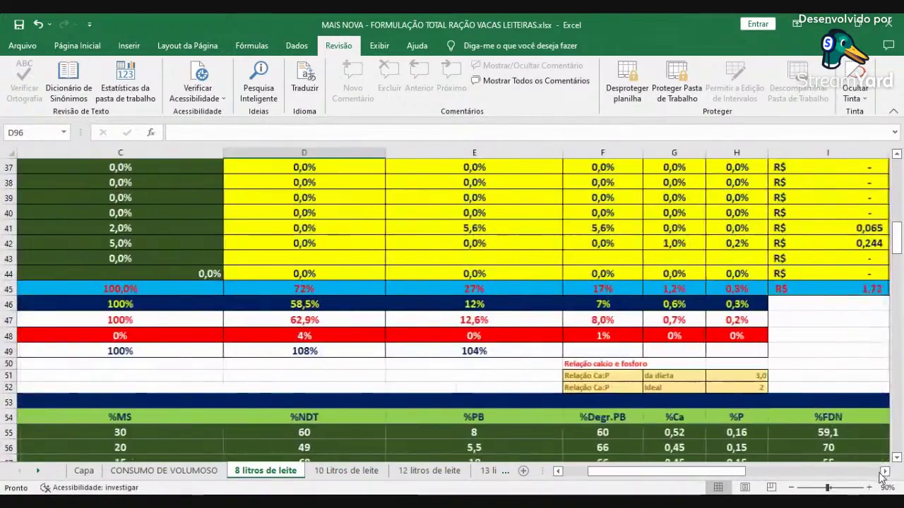
pyautogui.click(291, 290)
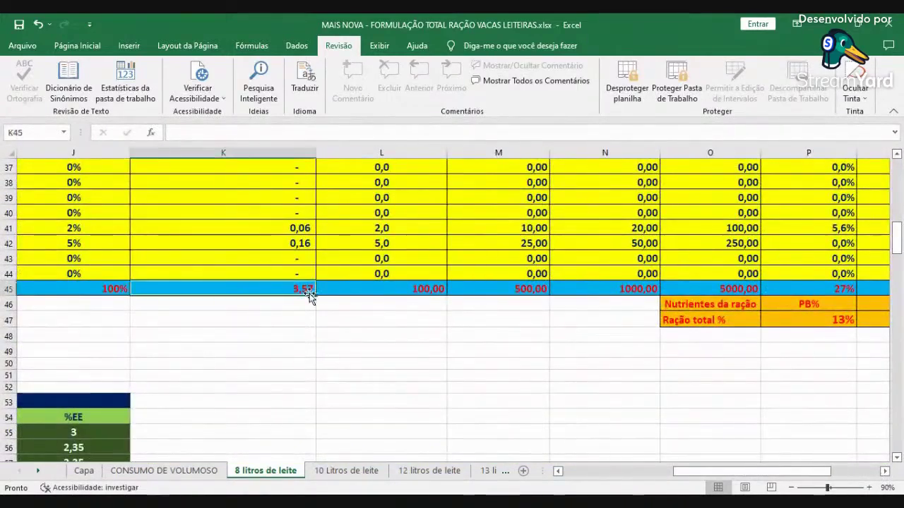
pyautogui.scroll(7, 274, 294)
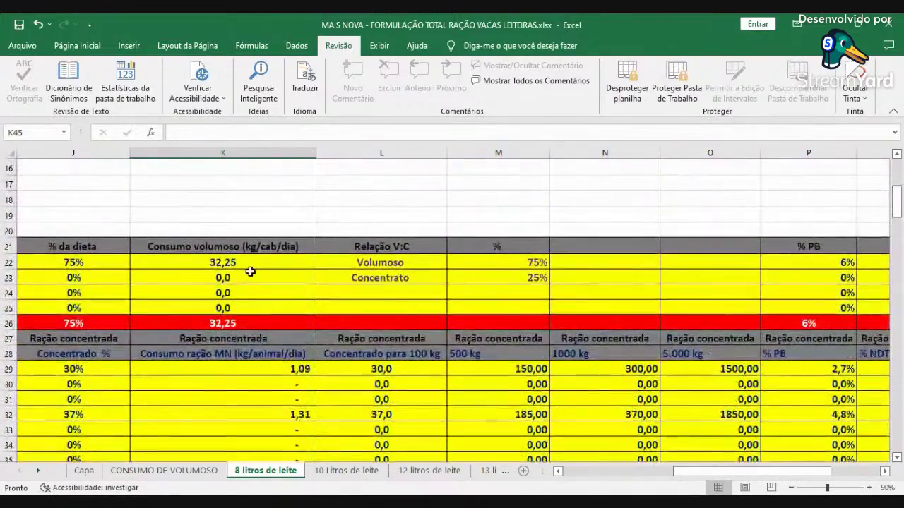
pyautogui.click(572, 472)
# Step: Look over the Relatorio final section covering the animal, feed intake, feeding costs, milk revenue and roughage planning
pyautogui.scroll(5, 387, 337)
pyautogui.scroll(-6, 390, 331)
pyautogui.scroll(-20, 391, 330)
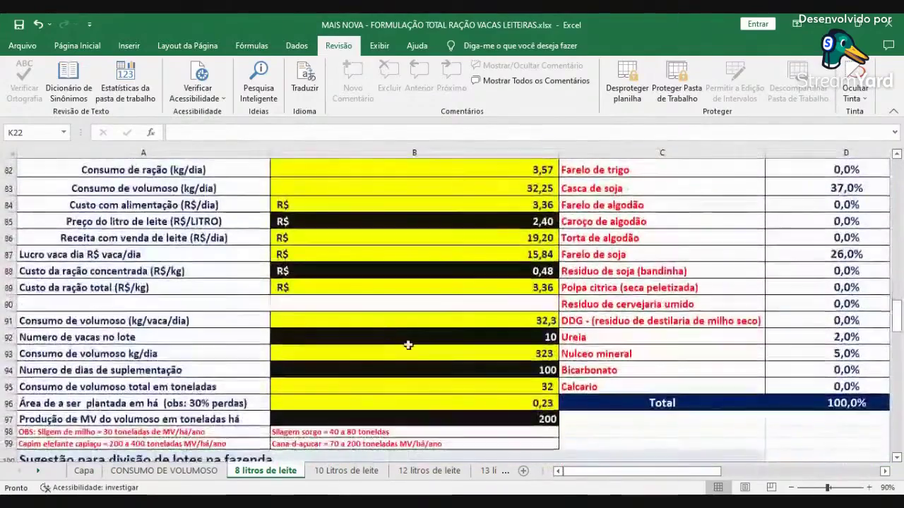
pyautogui.scroll(2, 388, 334)
pyautogui.scroll(-6, 536, 360)
pyautogui.scroll(-14, 536, 360)
pyautogui.scroll(6, 483, 330)
pyautogui.scroll(-6, 484, 329)
pyautogui.scroll(20, 473, 328)
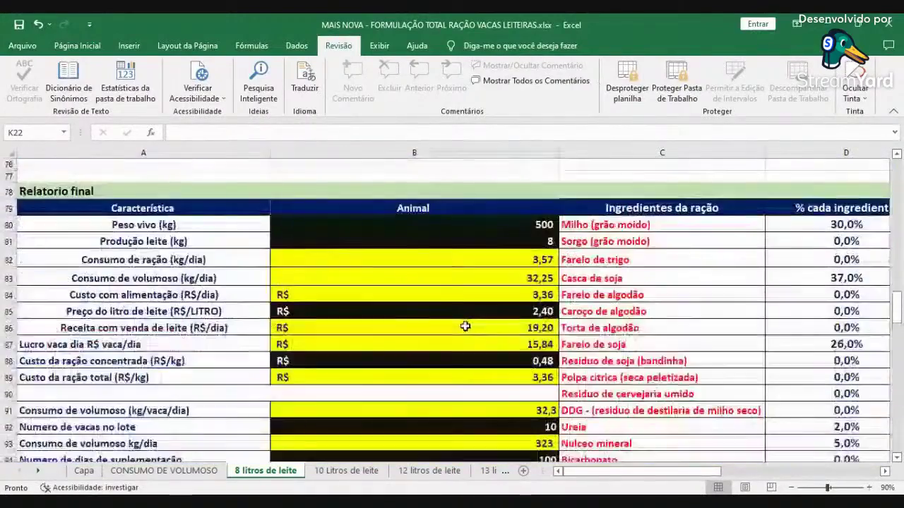
# Step: Open the 10 Litros de leite sheet and select the 500 kg cow in the nutritional requirements table
pyautogui.scroll(20, 464, 326)
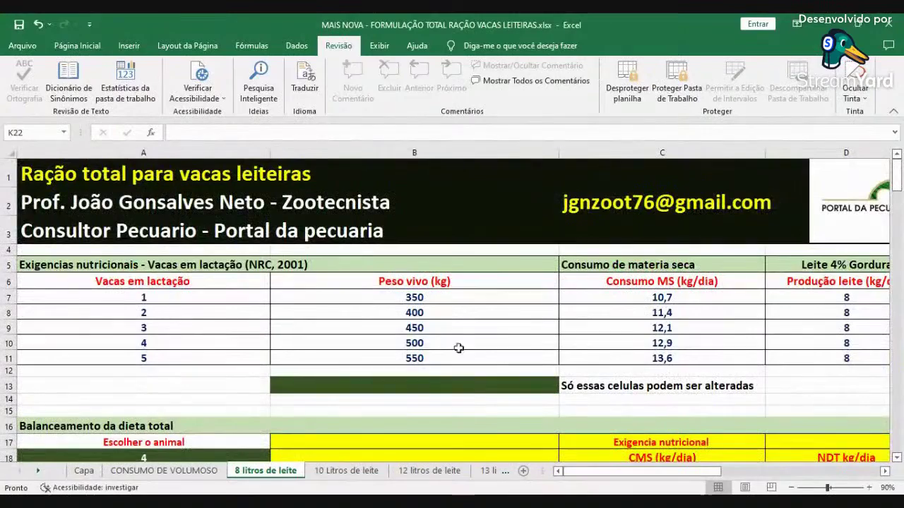
pyautogui.click(346, 470)
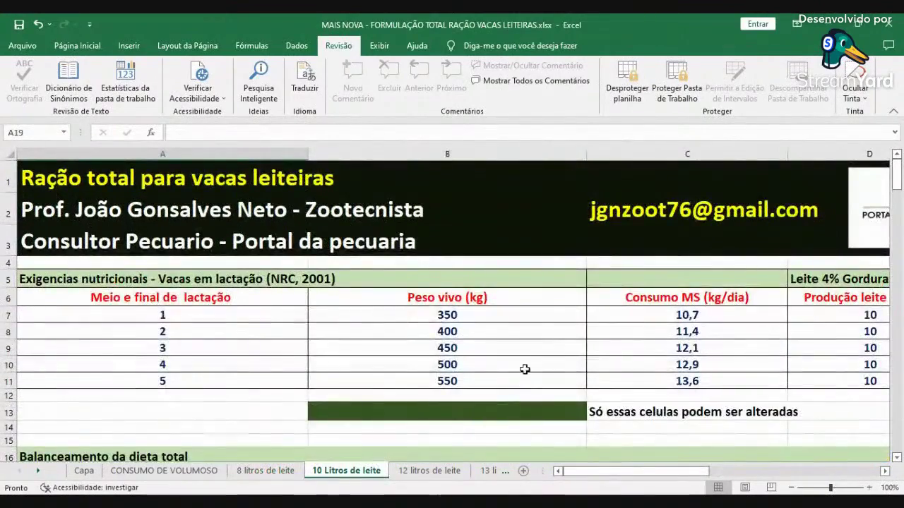
pyautogui.scroll(4, 236, 354)
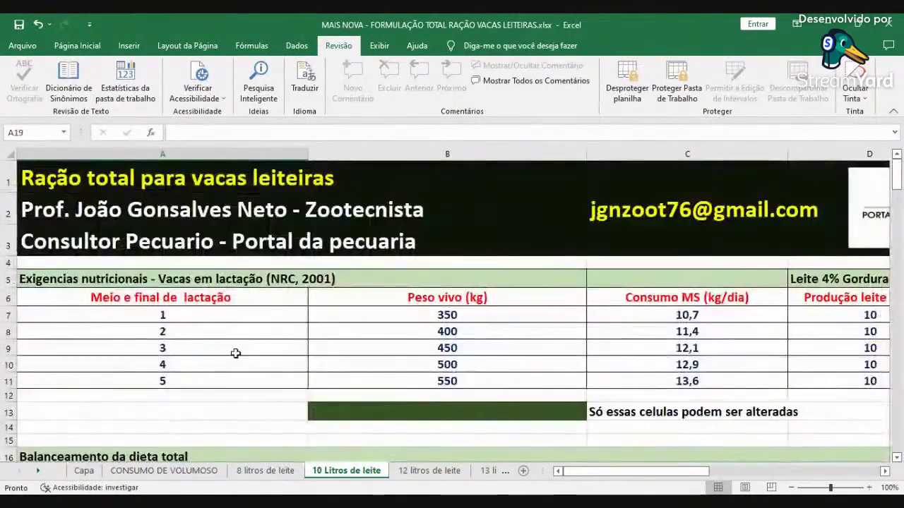
pyautogui.click(421, 359)
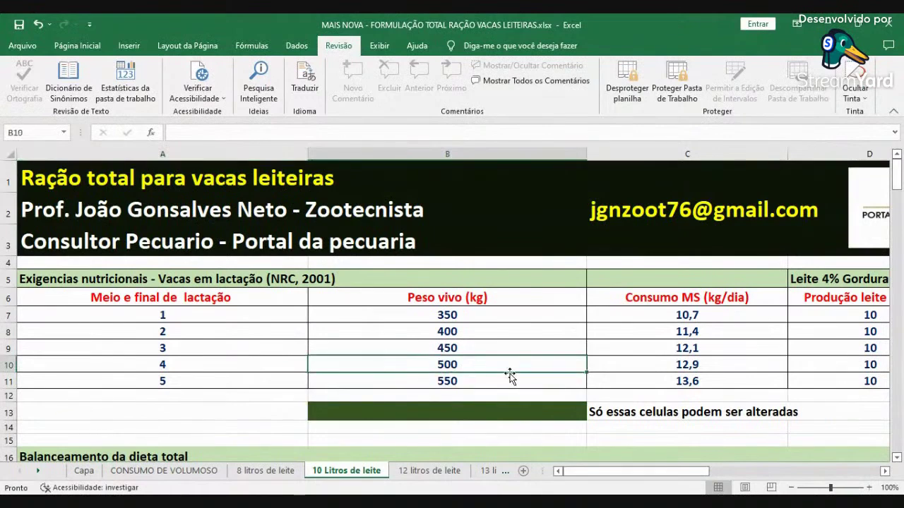
# Step: Copy the 500 kg cow's daily requirements from CMS through P in the nutritional requirements table
pyautogui.press('Right')
pyautogui.press('Right')
pyautogui.press('Right')
pyautogui.press('Right')
pyautogui.press('Right')
pyautogui.hotkey('shift', 'Right')
pyautogui.hotkey('shift', 'Right')
pyautogui.hotkey('shift', 'Right')
pyautogui.hotkey('shift', 'Right')
pyautogui.hotkey('shift', 'Right')
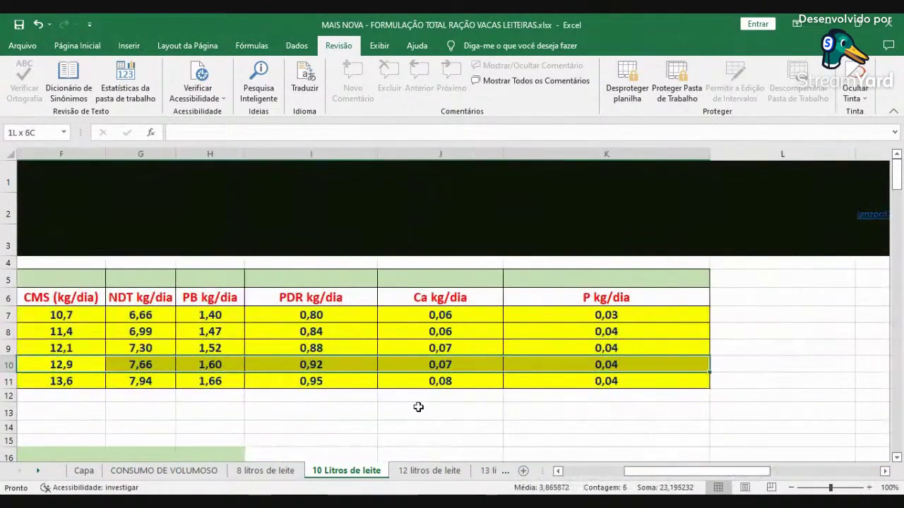
pyautogui.rightClick(124, 363)
pyautogui.click(173, 107)
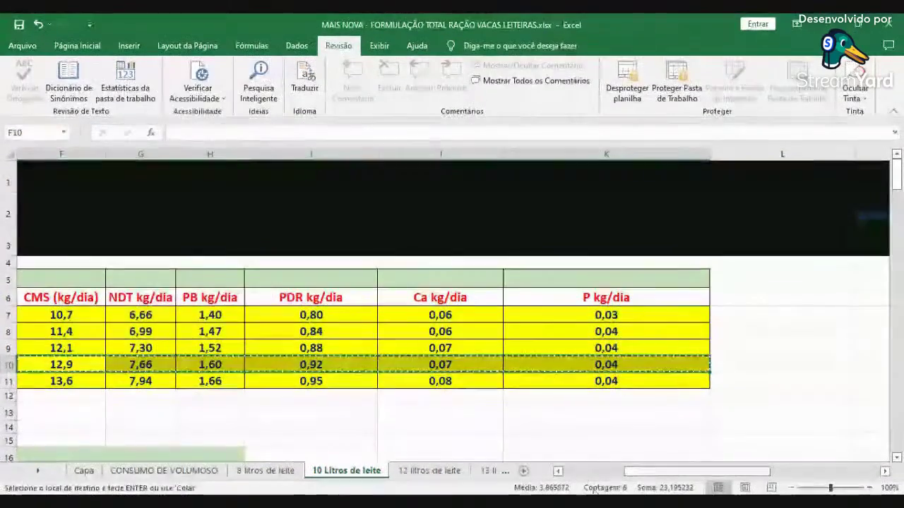
# Step: Paste the copied requirements as values into the Digitar a exigencia total do animal row, starting at CMS
pyautogui.click(572, 473)
pyautogui.scroll(-4, 424, 317)
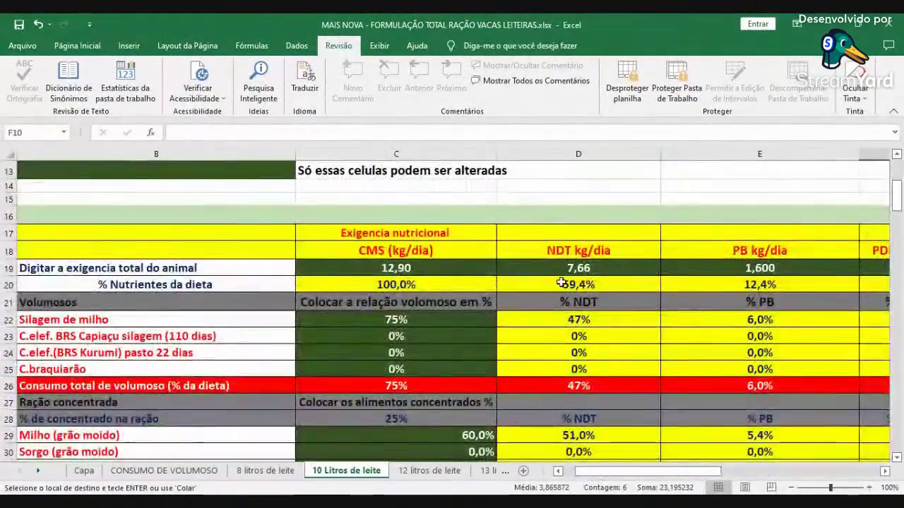
pyautogui.rightClick(417, 271)
pyautogui.click(462, 271)
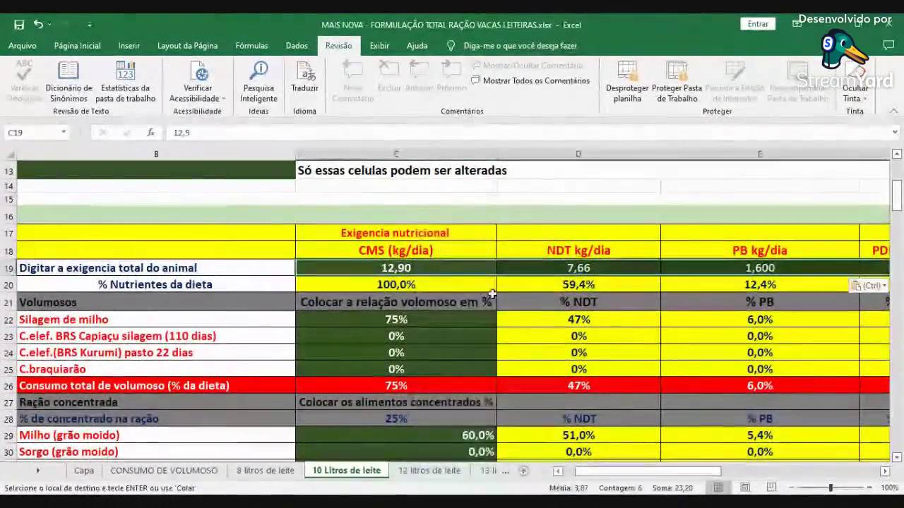
# Step: Check the Silagem de milho share, the concentrate share and the daily corn silage consumption per head
pyautogui.scroll(-1, 537, 353)
pyautogui.hscroll(-2, 635, 233)
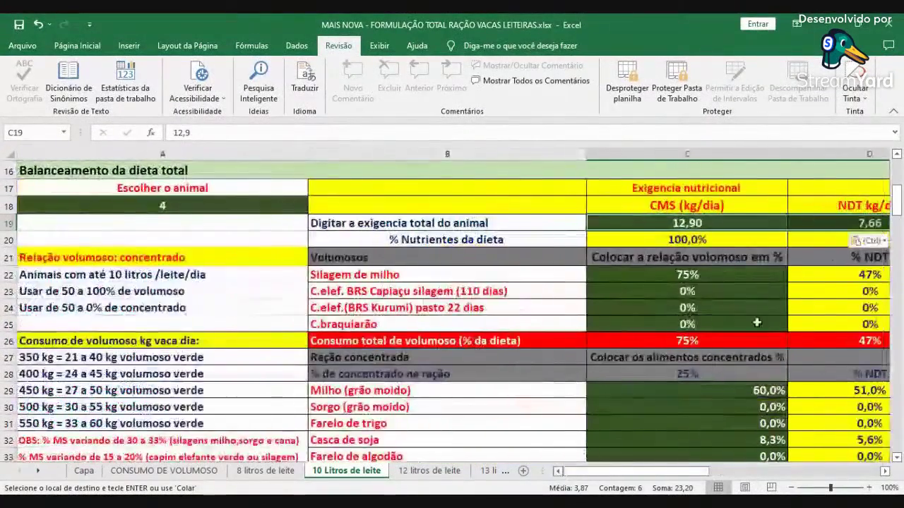
pyautogui.click(735, 280)
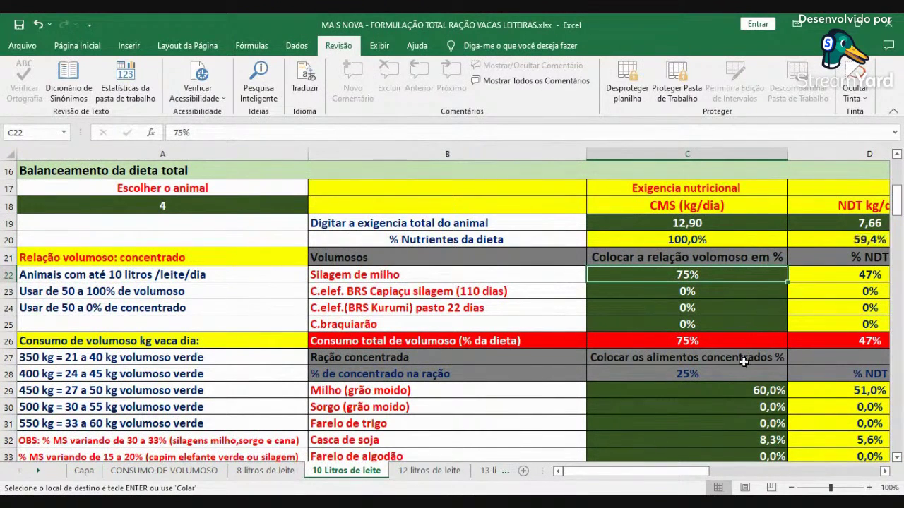
pyautogui.scroll(-1, 743, 362)
pyautogui.click(696, 313)
pyautogui.scroll(-2, 728, 361)
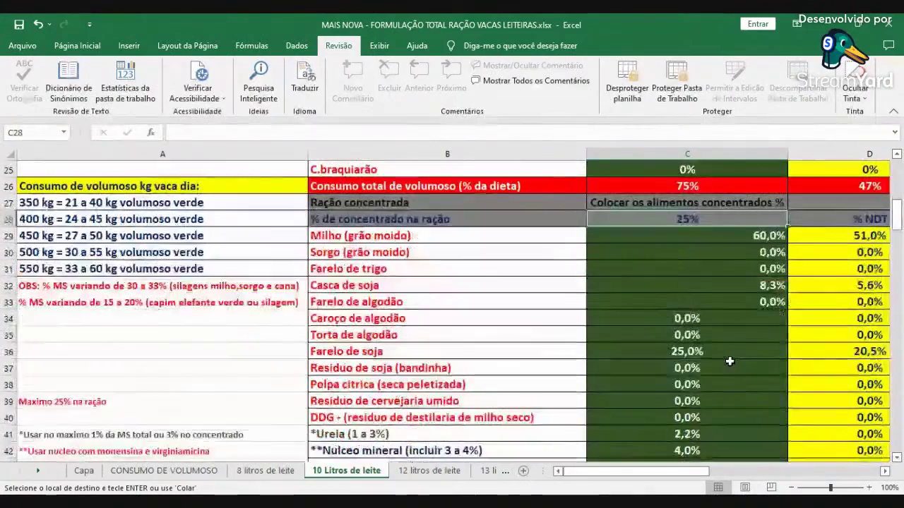
pyautogui.scroll(2, 785, 351)
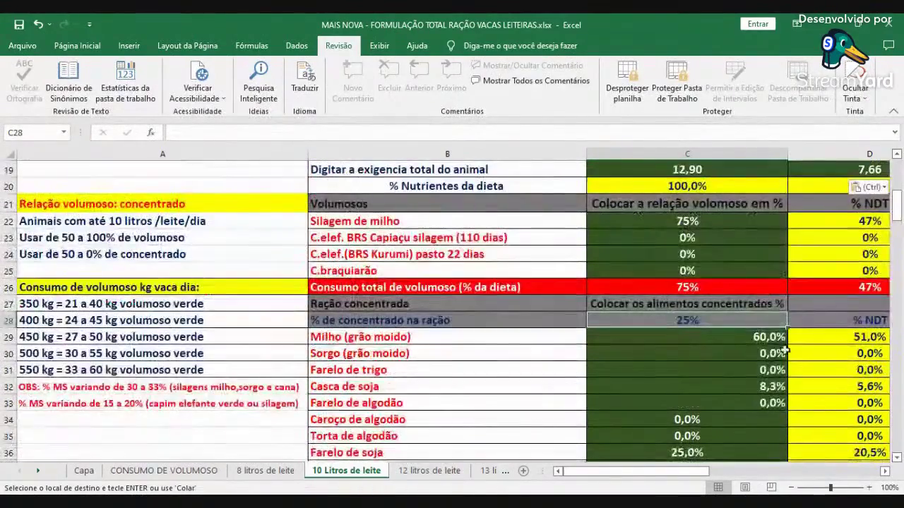
pyautogui.hscroll(10, 816, 286)
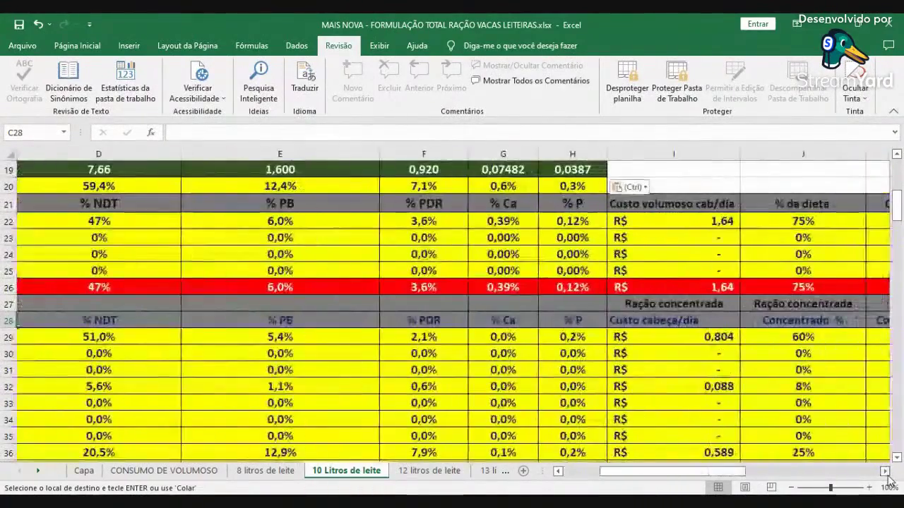
pyautogui.click(774, 221)
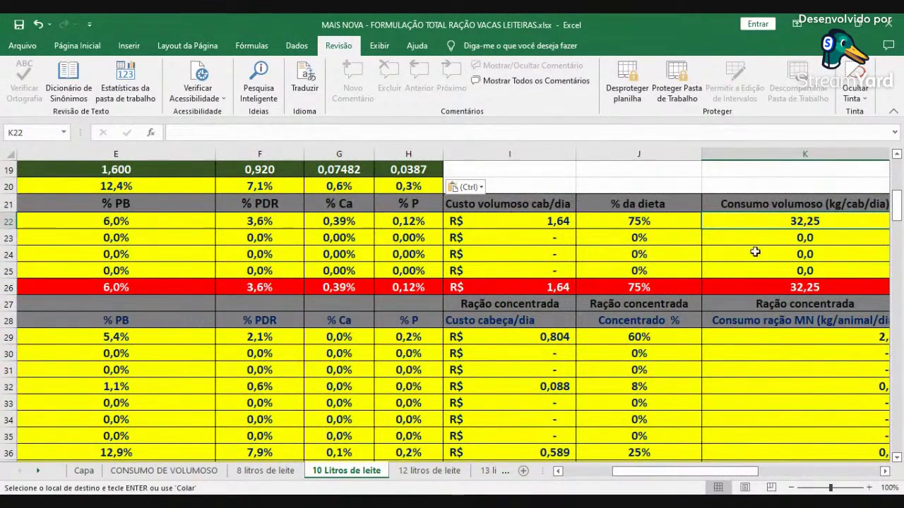
# Step: Review the concentrate percentages of Milho, Casca de soja, Farelo de soja, Ureia and Nucleo mineral, plus the concentrate total
pyautogui.click(579, 478)
pyautogui.scroll(-3, 667, 339)
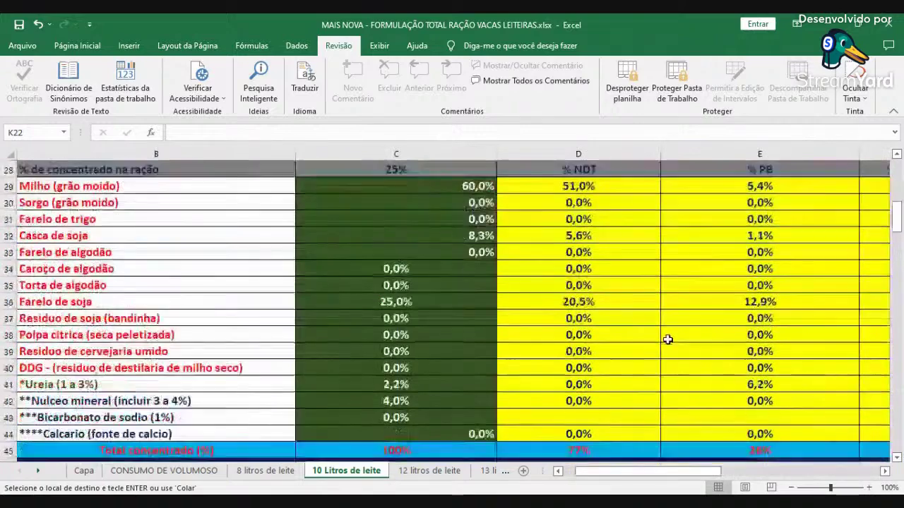
pyautogui.click(451, 187)
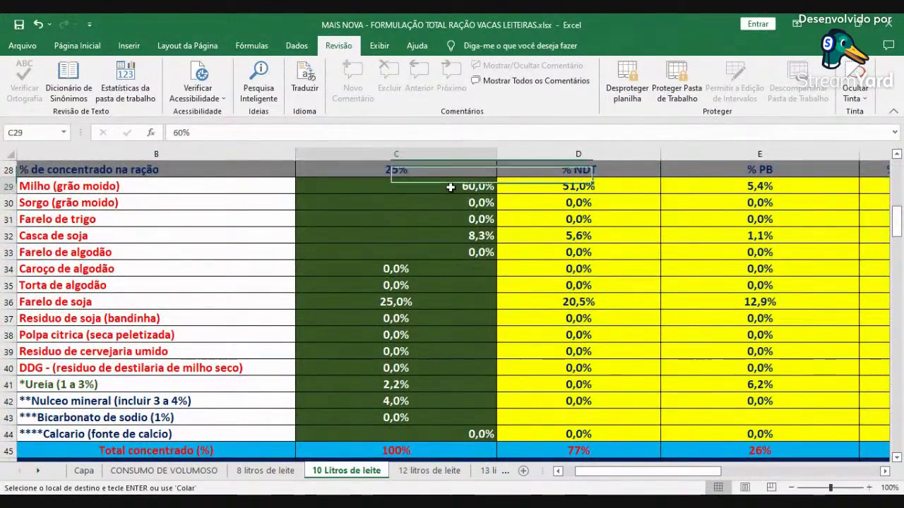
pyautogui.click(447, 235)
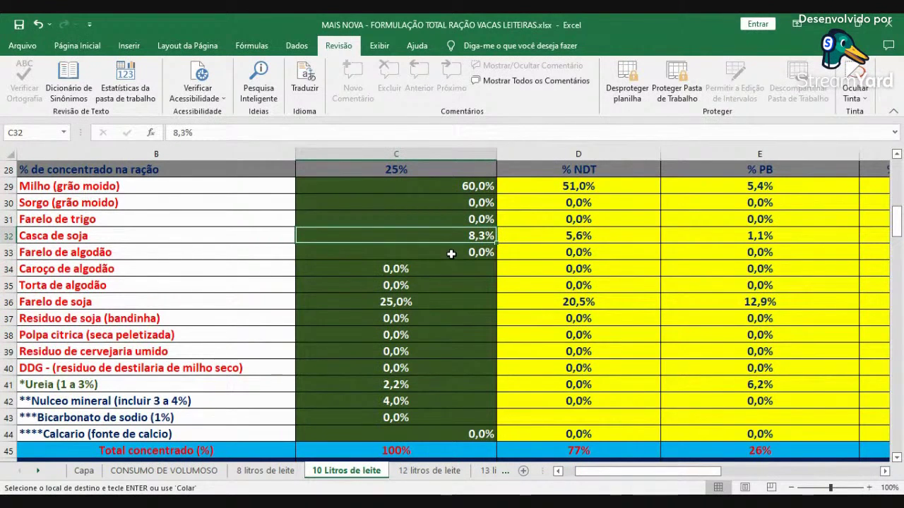
pyautogui.click(385, 302)
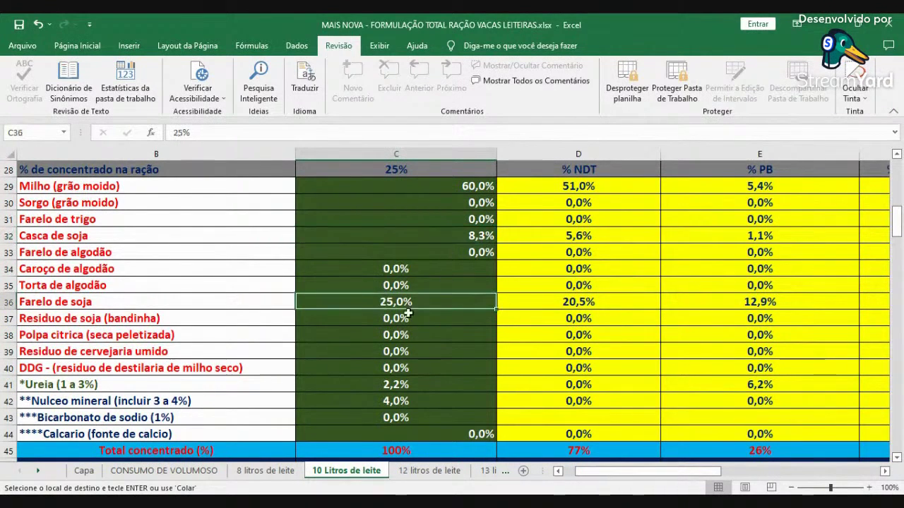
pyautogui.click(406, 389)
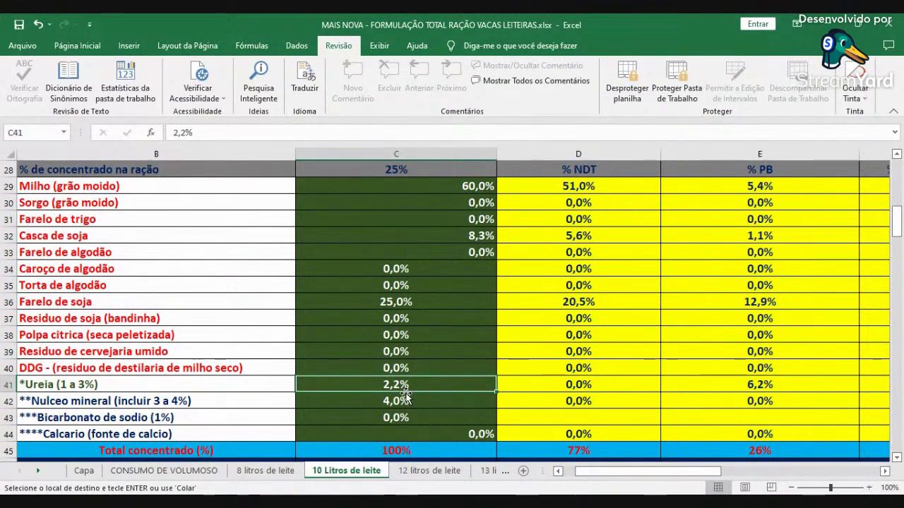
pyautogui.click(450, 404)
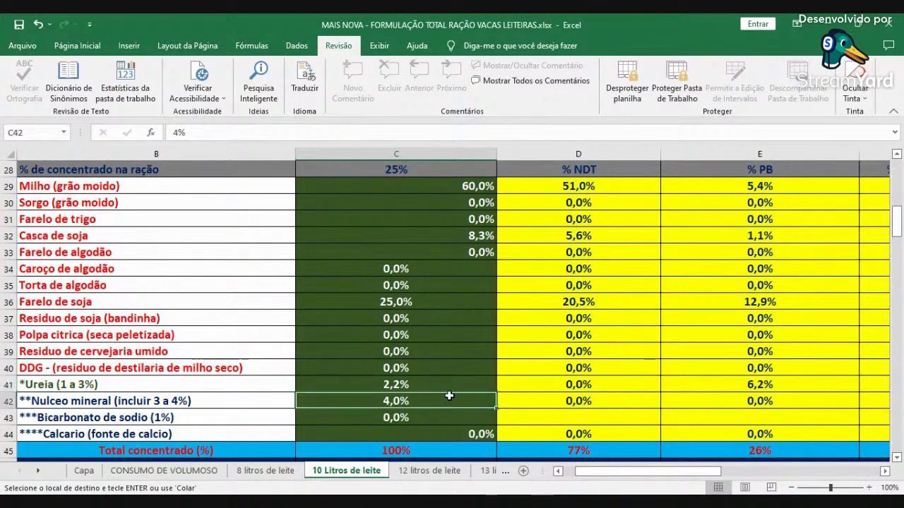
pyautogui.scroll(-1, 447, 396)
pyautogui.click(447, 396)
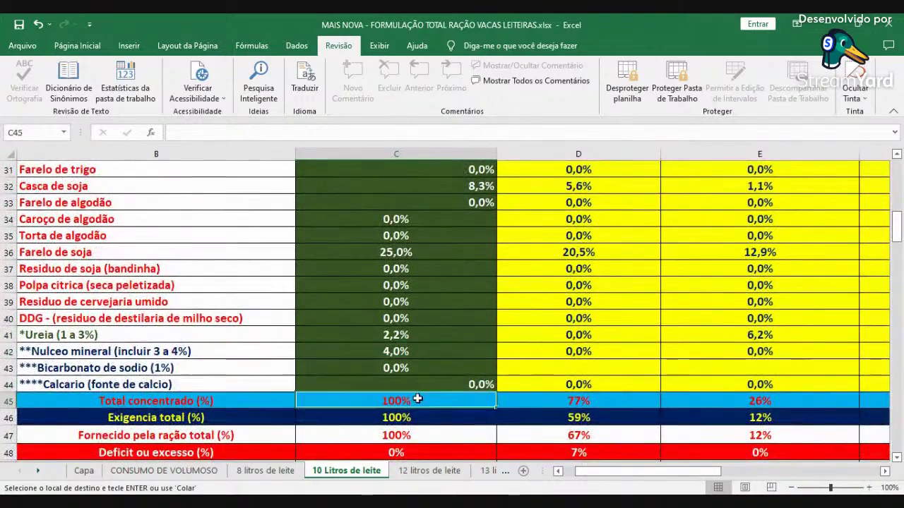
# Step: Check how the ration meets the NDT and PB requirements and the deficit or excess of PDR, Ca and P
pyautogui.scroll(-1, 529, 396)
pyautogui.scroll(-1, 529, 396)
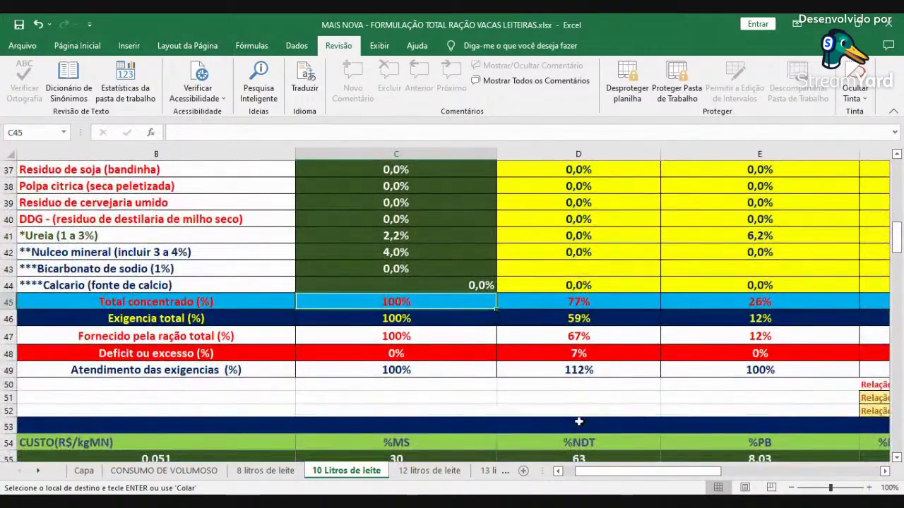
pyautogui.click(606, 370)
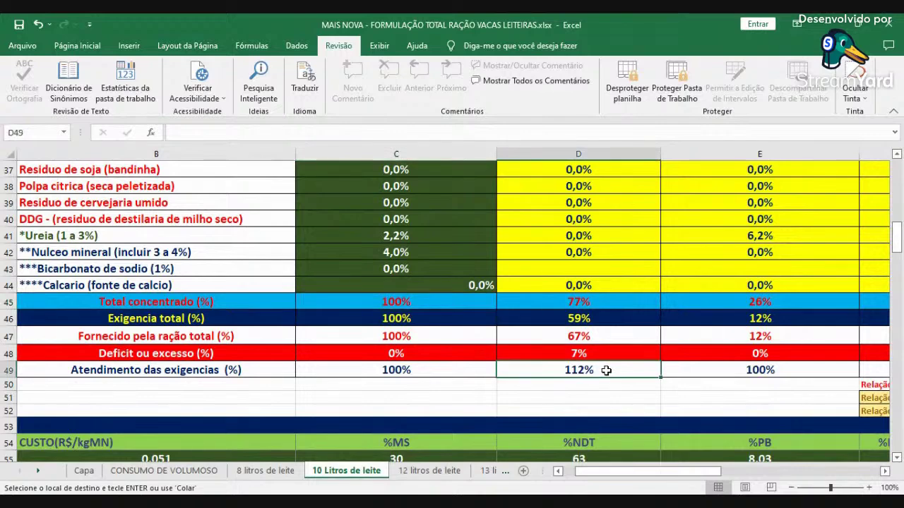
pyautogui.click(714, 370)
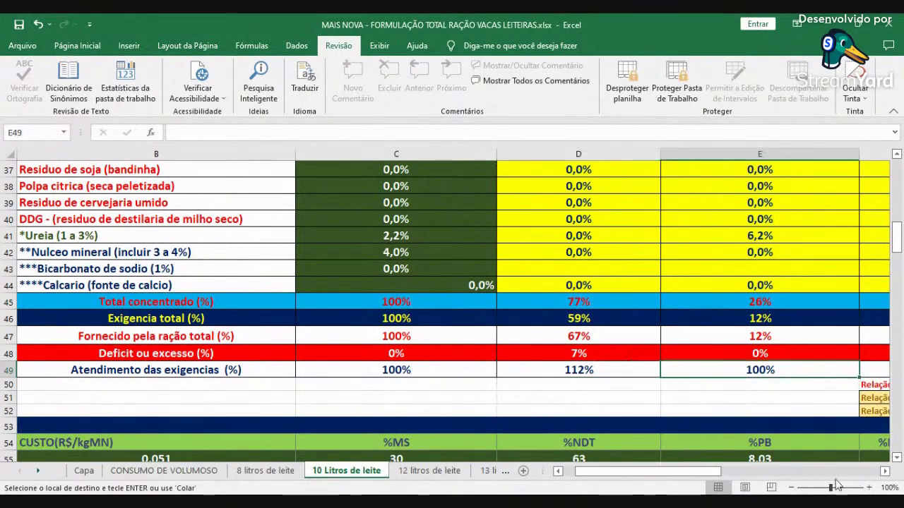
pyautogui.click(885, 471)
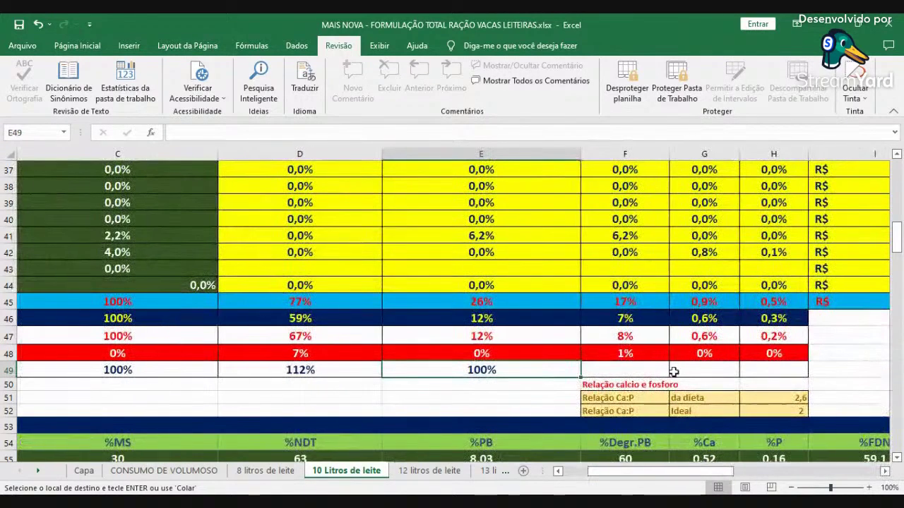
pyautogui.click(650, 353)
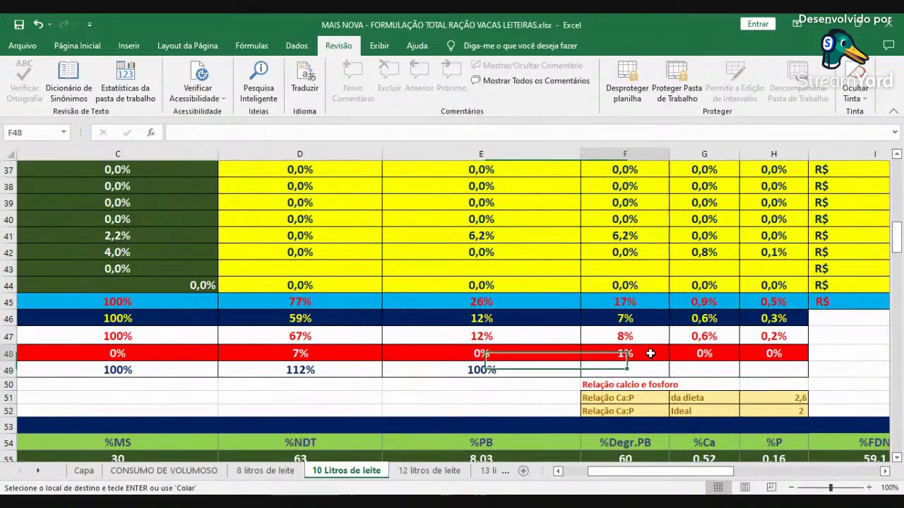
pyautogui.click(709, 354)
pyautogui.click(761, 354)
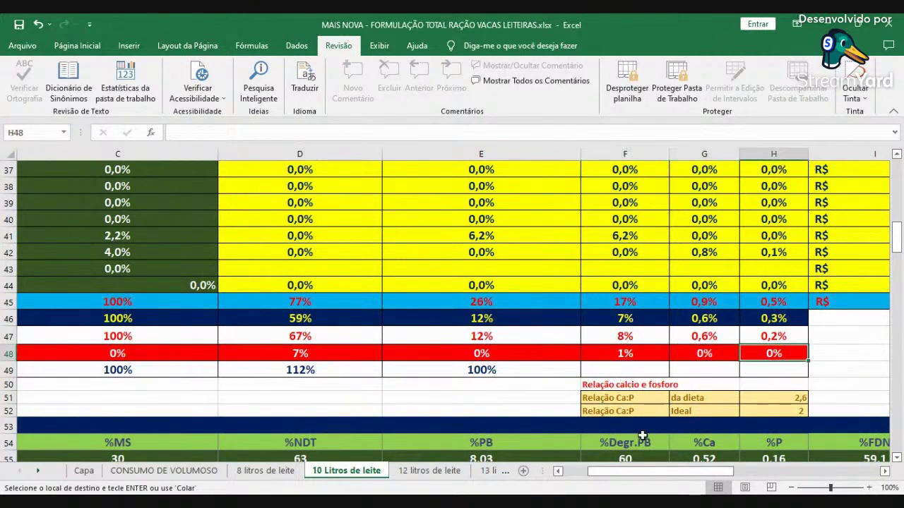
# Step: Check the daily roughage consumption per head and the total daily concentrate consumption per animal
pyautogui.click(885, 471)
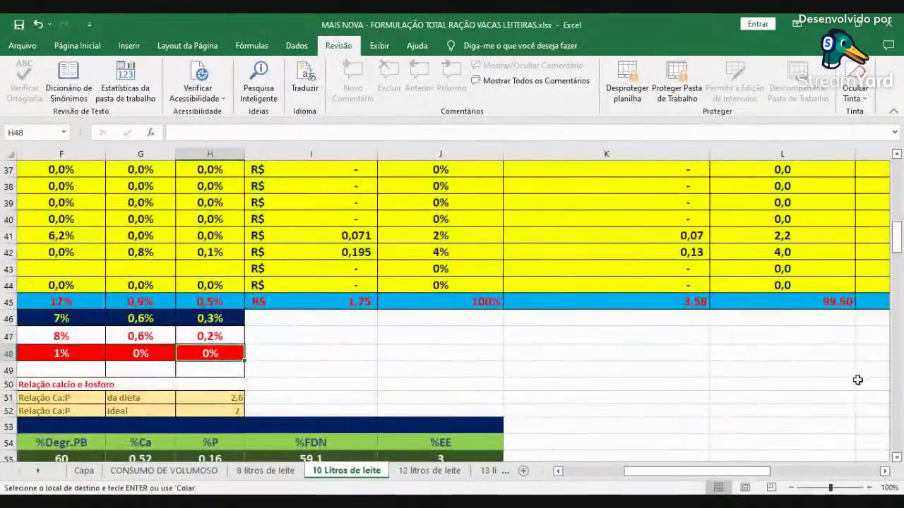
pyautogui.scroll(4, 857, 380)
pyautogui.scroll(2, 857, 380)
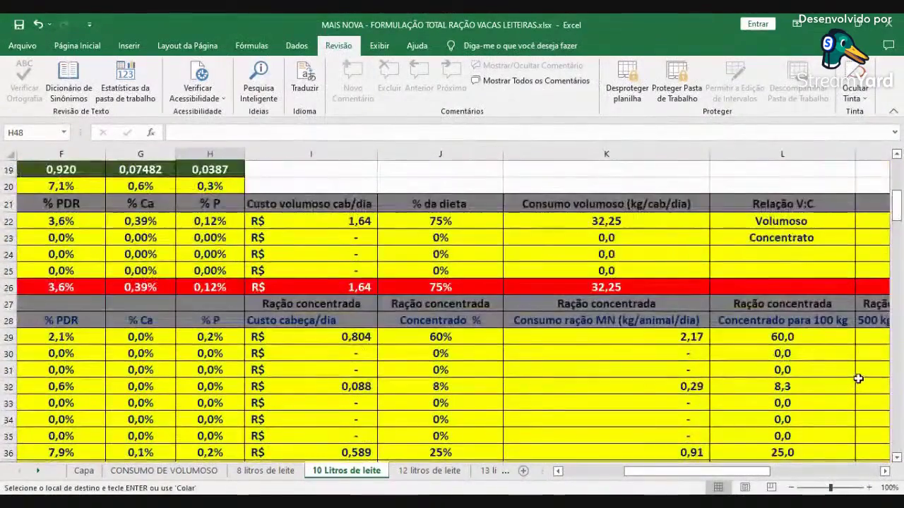
pyautogui.click(600, 223)
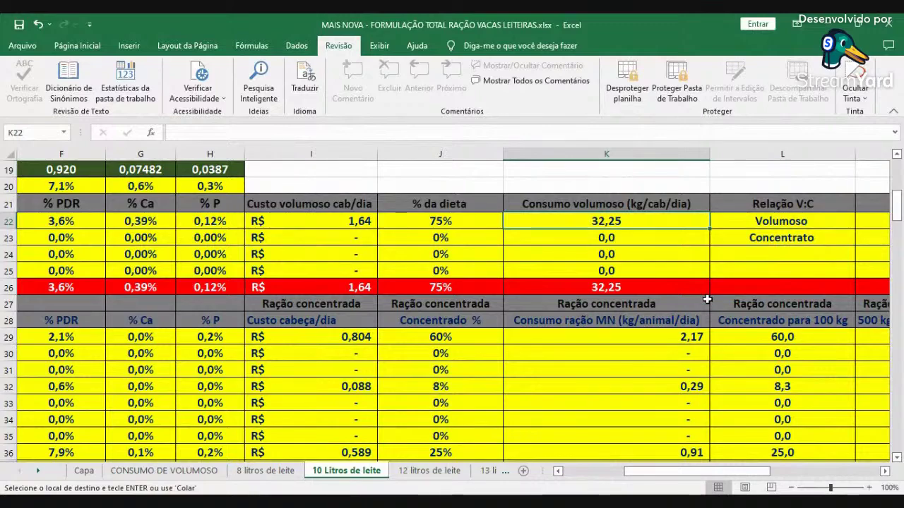
pyautogui.scroll(-7, 707, 299)
pyautogui.scroll(5, 706, 303)
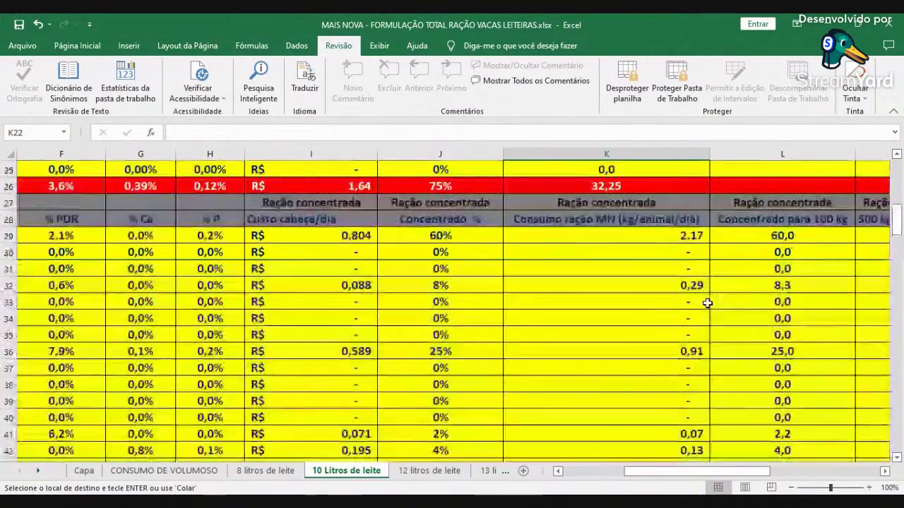
pyautogui.scroll(3, 707, 303)
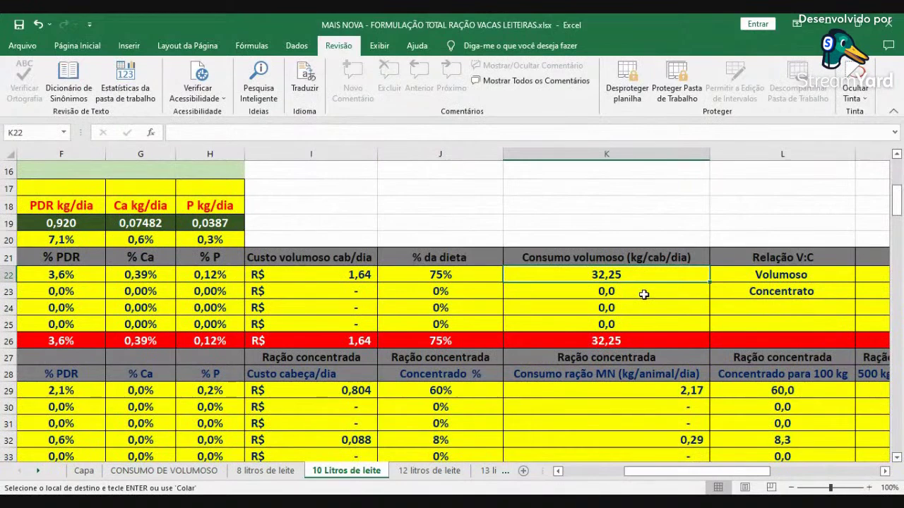
pyautogui.scroll(-5, 640, 296)
pyautogui.click(658, 403)
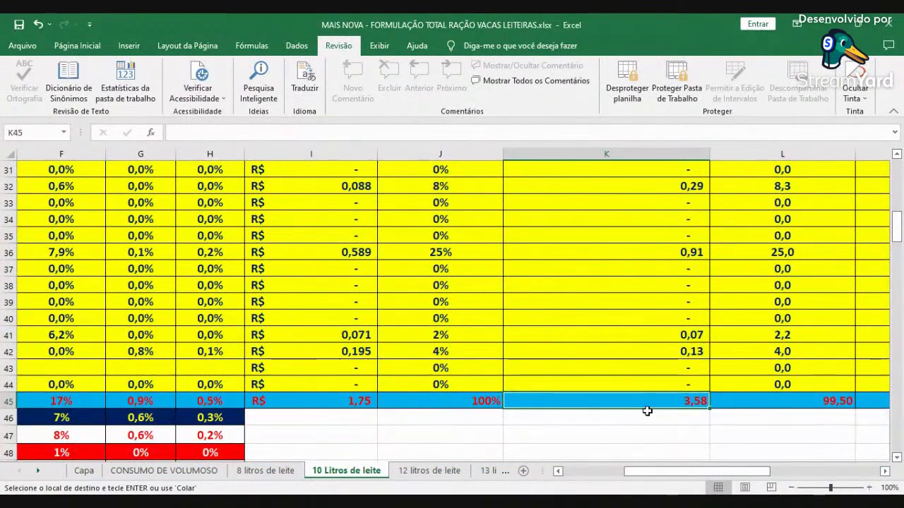
# Step: Set the Milho (grão moido) share of the 10-litre concentrate to 60,5%
pyautogui.click(575, 471)
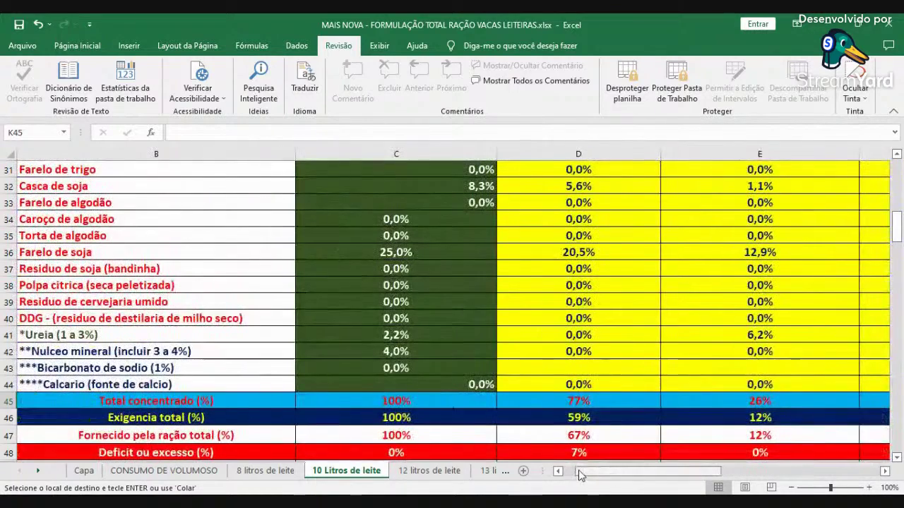
pyautogui.scroll(1, 460, 382)
pyautogui.click(430, 189)
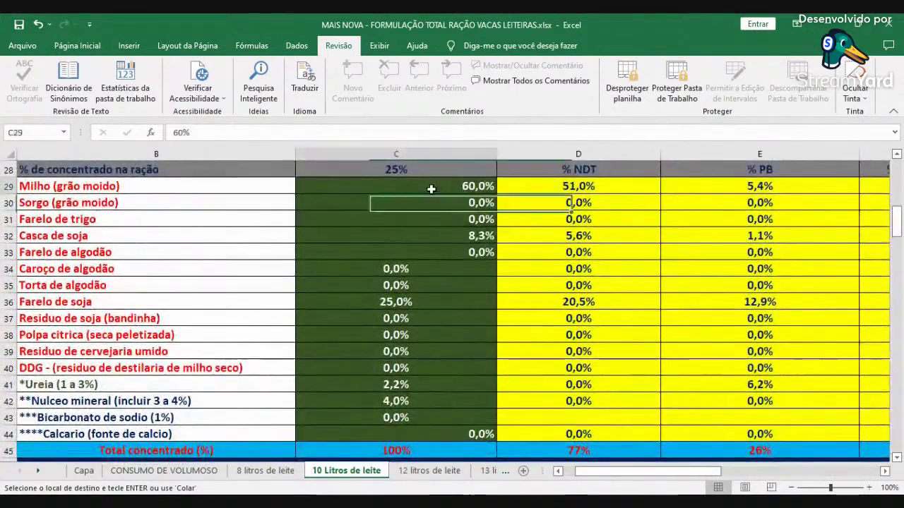
pyautogui.write('60,5')
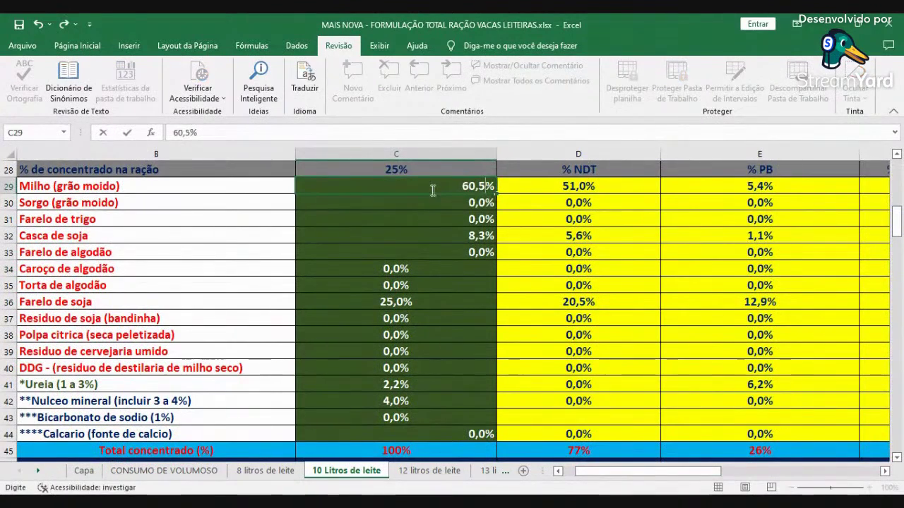
pyautogui.press('Return')
# Step: Check the recalculated concentrate totals, the requirement balance and the daily consumption for the 10-litre ration
pyautogui.scroll(-2, 520, 317)
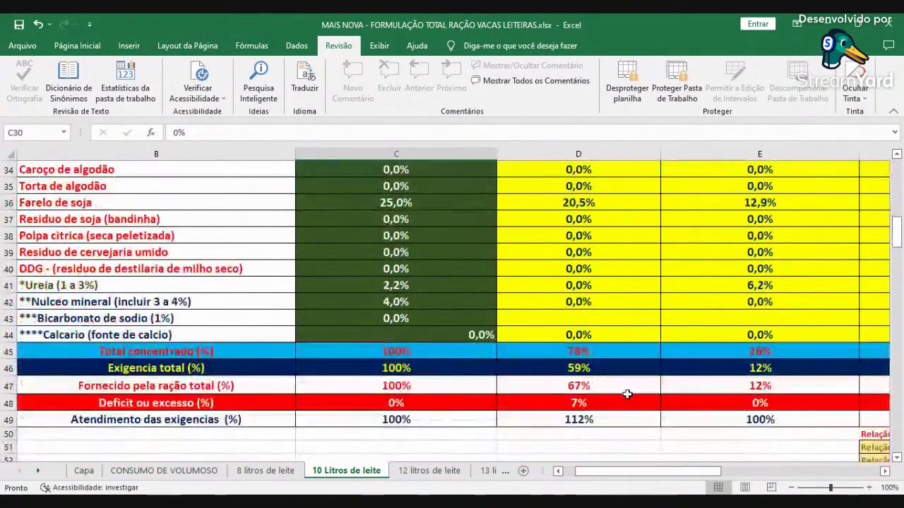
pyautogui.click(885, 471)
pyautogui.click(886, 472)
pyautogui.click(886, 471)
pyautogui.click(885, 472)
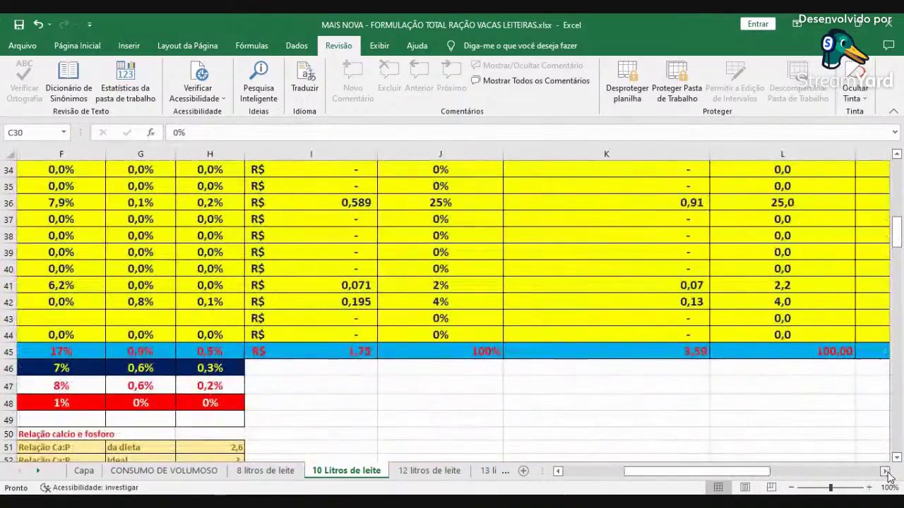
pyautogui.click(886, 472)
pyautogui.click(571, 471)
pyautogui.click(568, 471)
# Step: On the 12 litros de leite sheet, copy the 500 kg cow's daily requirements from CMS through P
pyautogui.scroll(11, 399, 361)
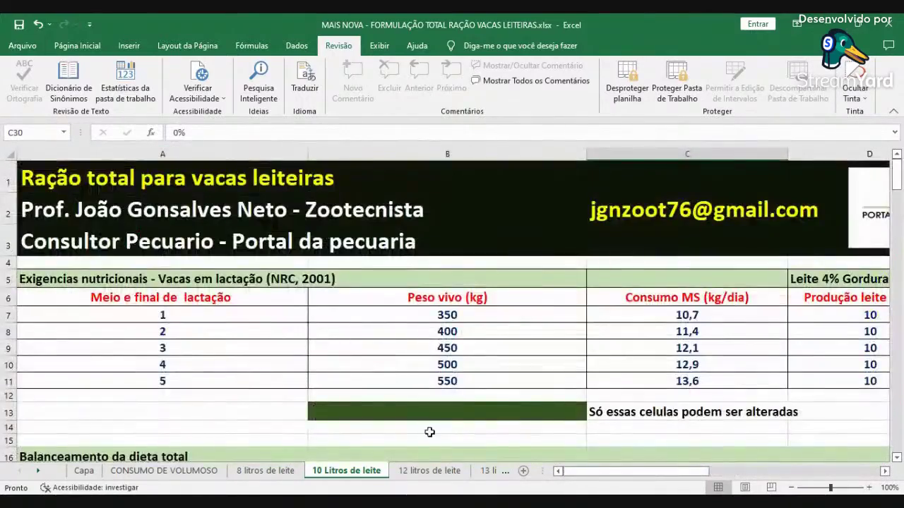
pyautogui.click(429, 470)
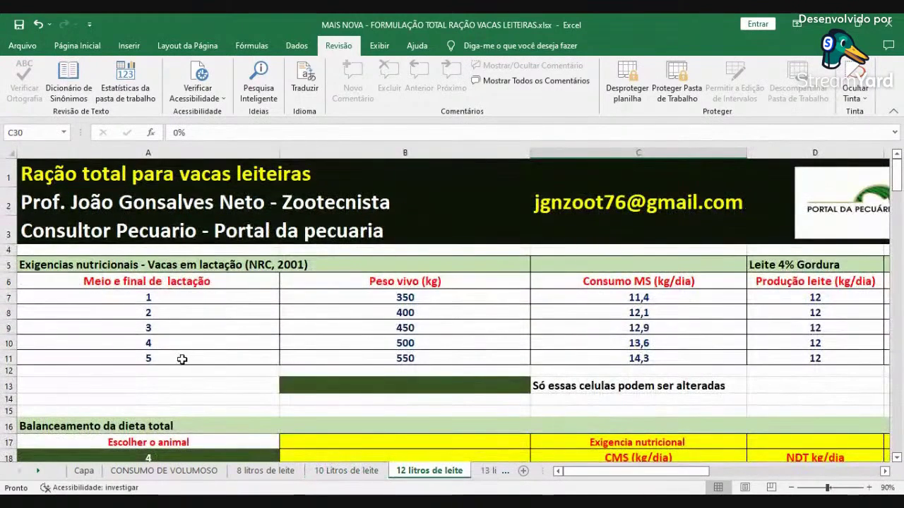
pyautogui.press('Right')
pyautogui.press('Right')
pyautogui.press('Right')
pyautogui.press('Right')
pyautogui.press('Right')
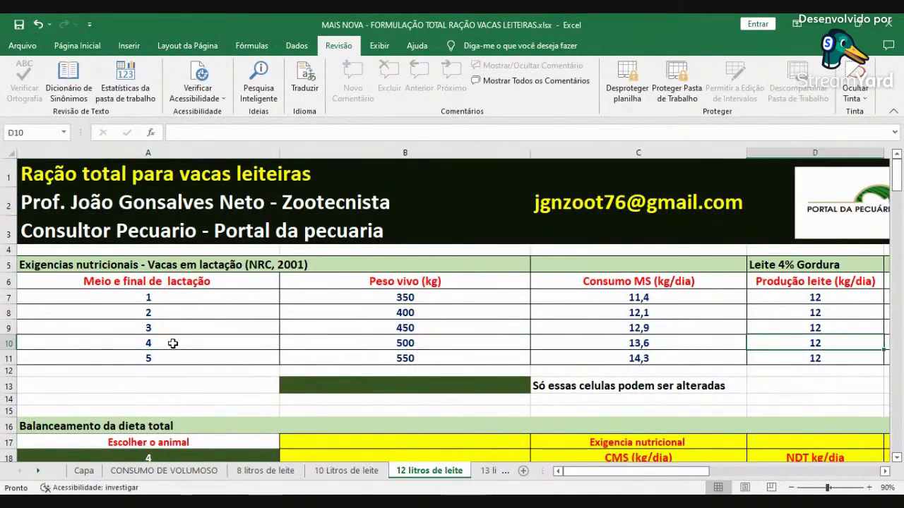
pyautogui.hotkey('shift', 'Right')
pyautogui.hotkey('shift', 'Right')
pyautogui.hotkey('shift', 'Right')
pyautogui.hotkey('shift', 'Right')
pyautogui.hotkey('shift', 'Right')
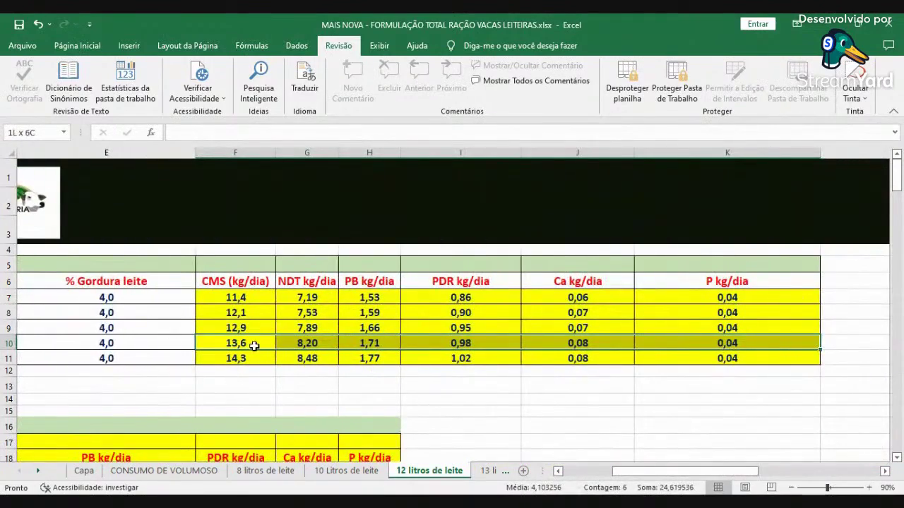
pyautogui.rightClick(255, 350)
pyautogui.click(282, 92)
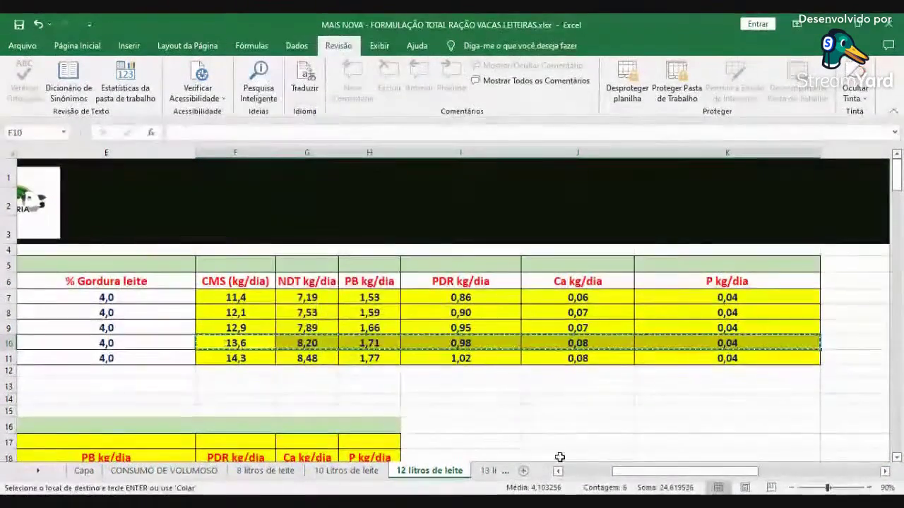
# Step: Paste the copied requirements into the Digitar a exigencia total do animal row, starting at CMS
pyautogui.hscroll(-3, 552, 441)
pyautogui.scroll(-3, 629, 328)
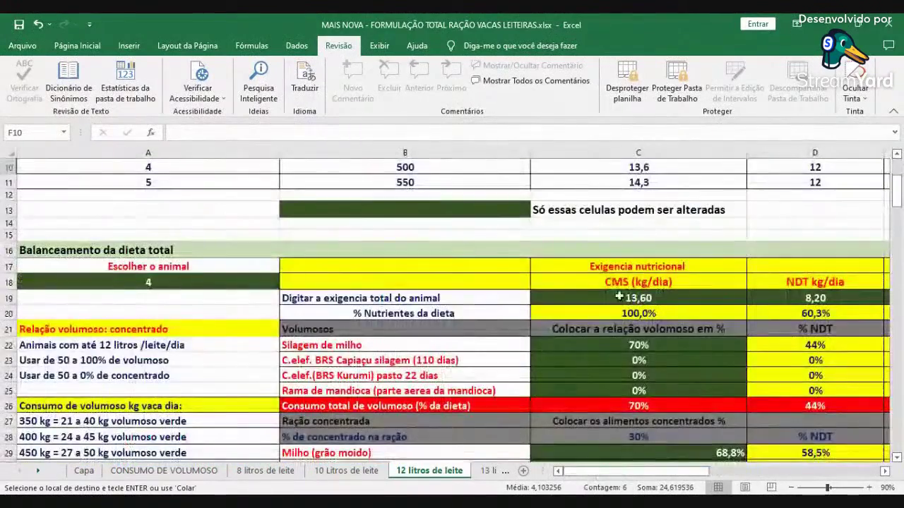
pyautogui.rightClick(635, 297)
pyautogui.click(646, 154)
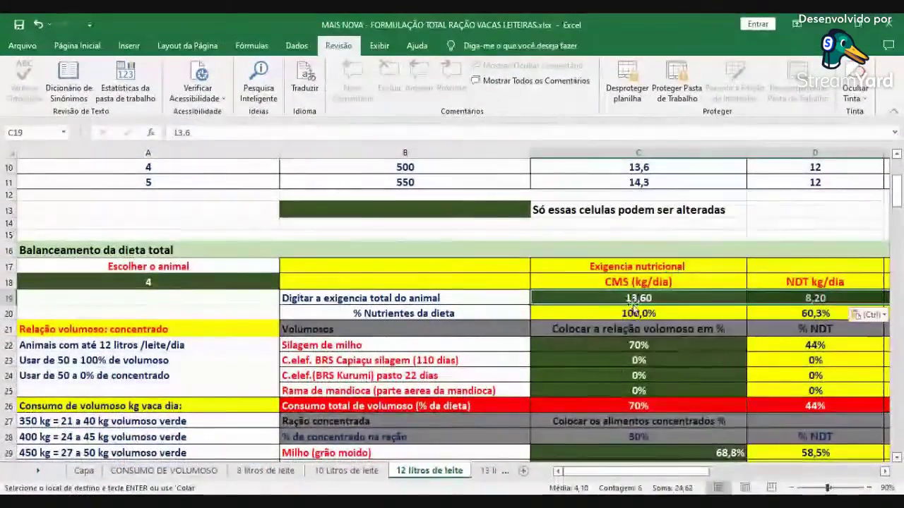
# Step: Check the Silagem de milho share and the concentrate share of the 12-litre diet
pyautogui.scroll(-3, 633, 303)
pyautogui.click(618, 213)
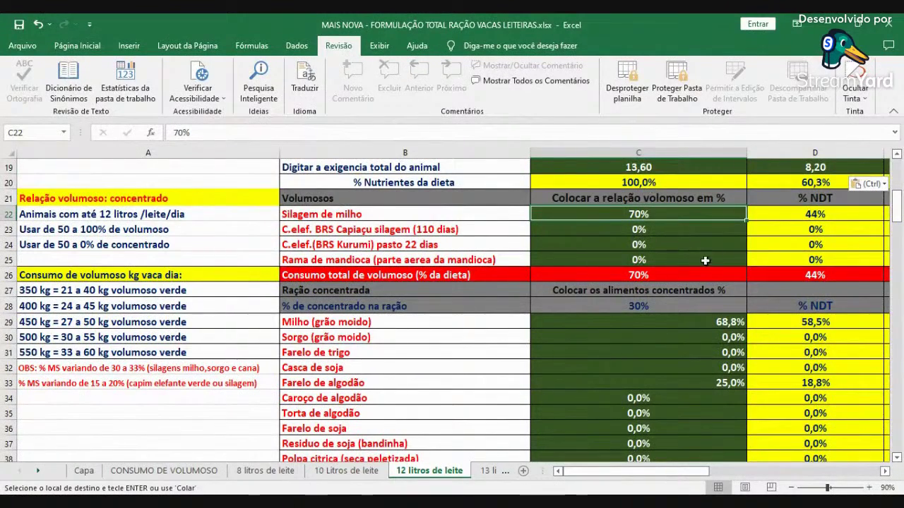
pyautogui.scroll(-1, 699, 259)
pyautogui.click(641, 259)
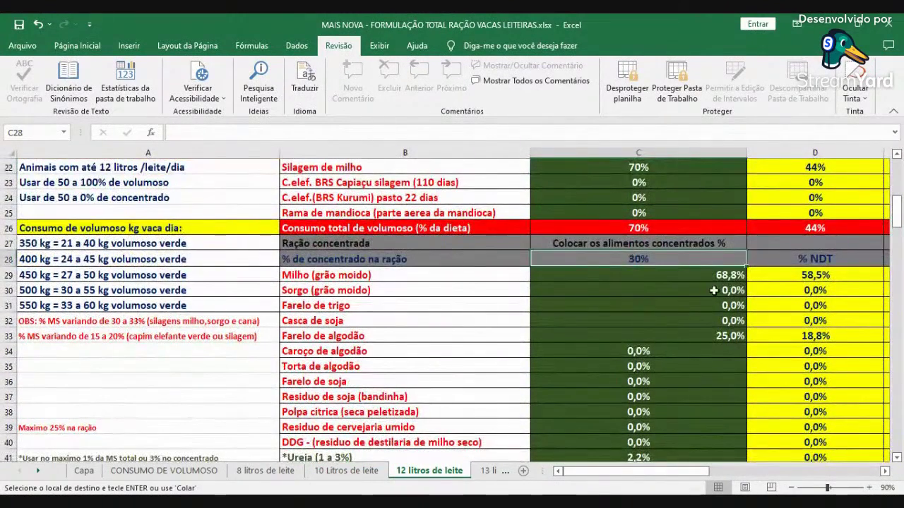
# Step: Review the 12-litre concentrate percentages of Milho, Farelo de algodão, Ureia and Nucleo mineral, plus the concentrate total
pyautogui.scroll(-4, 735, 319)
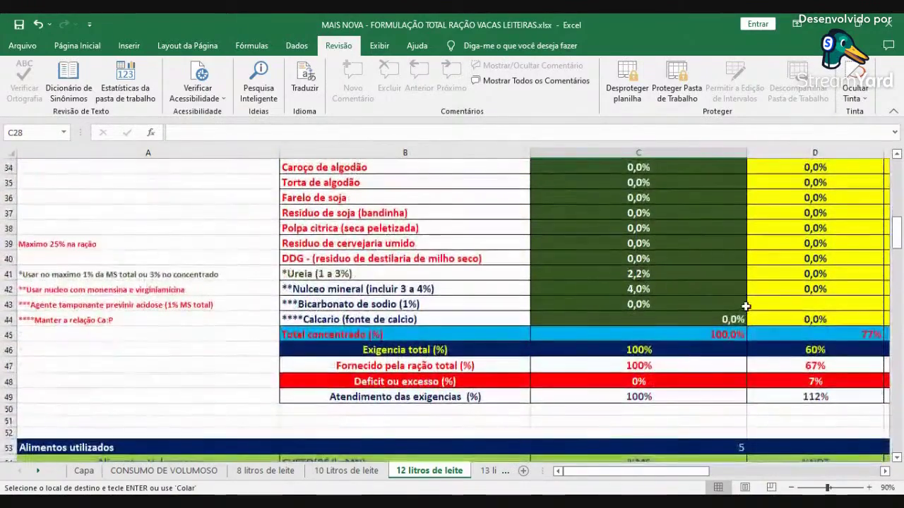
pyautogui.scroll(3, 741, 311)
pyautogui.scroll(-1, 706, 268)
pyautogui.click(685, 183)
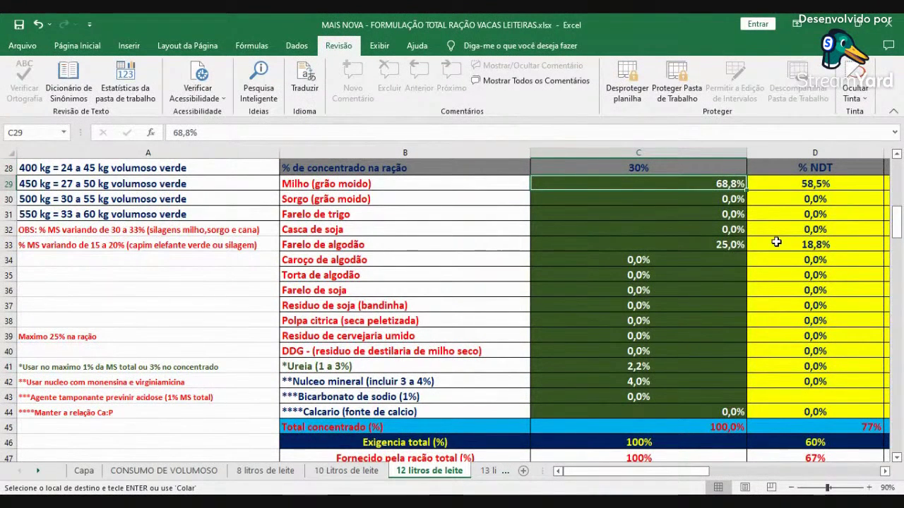
pyautogui.click(620, 366)
pyautogui.click(654, 388)
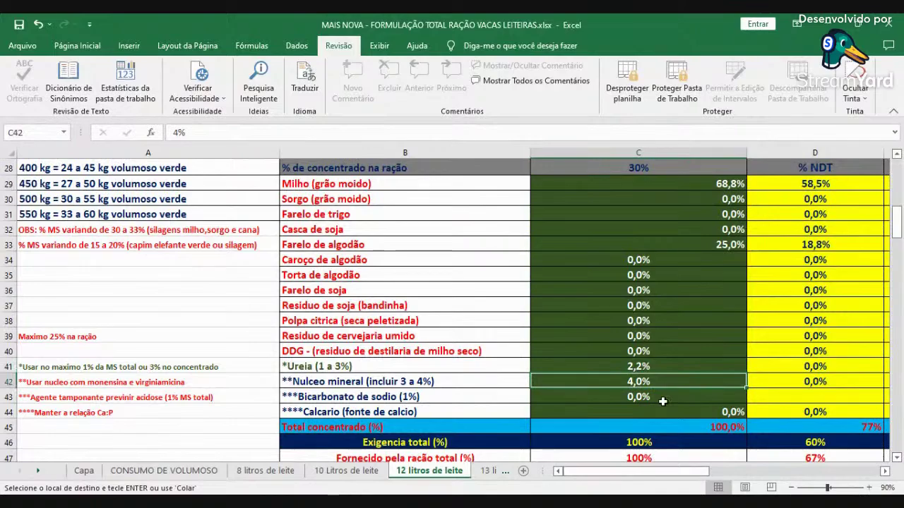
pyautogui.click(655, 428)
# Step: Check how far the 12-litre ration meets the NDT and PB requirements
pyautogui.scroll(-1, 735, 422)
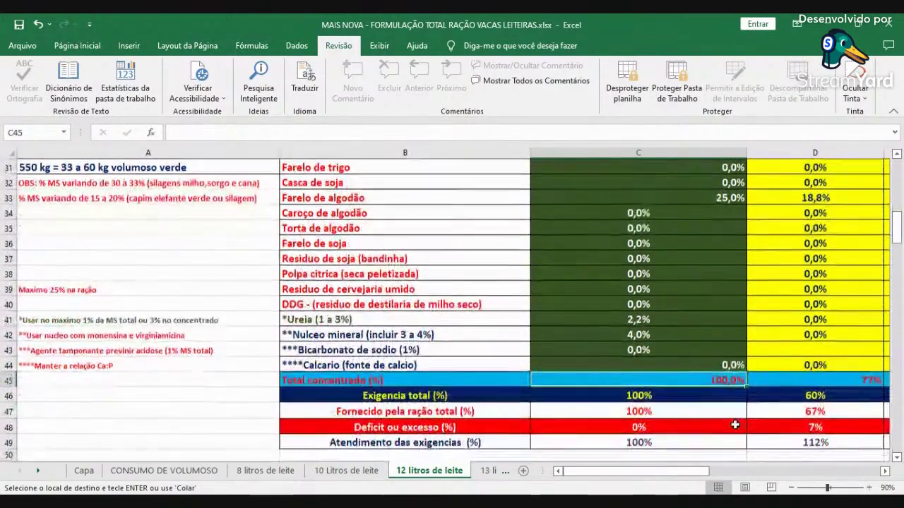
pyautogui.click(886, 471)
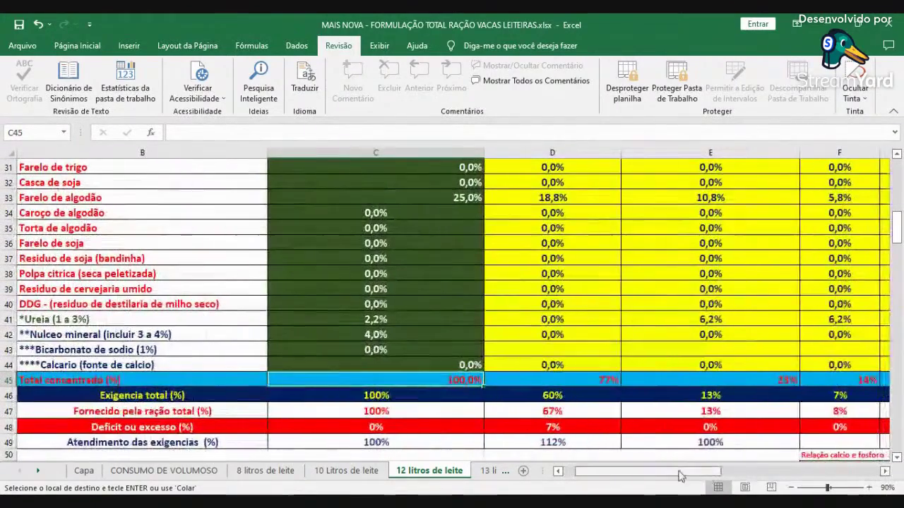
pyautogui.click(564, 443)
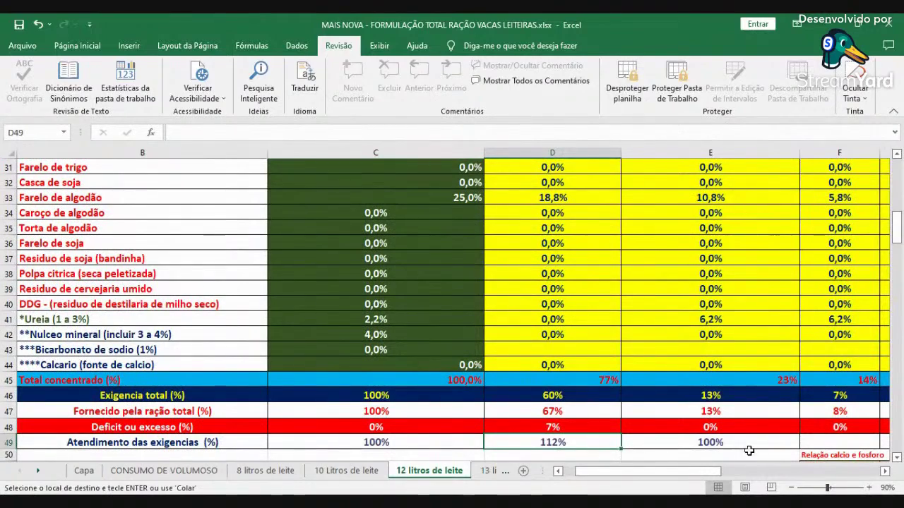
pyautogui.click(705, 439)
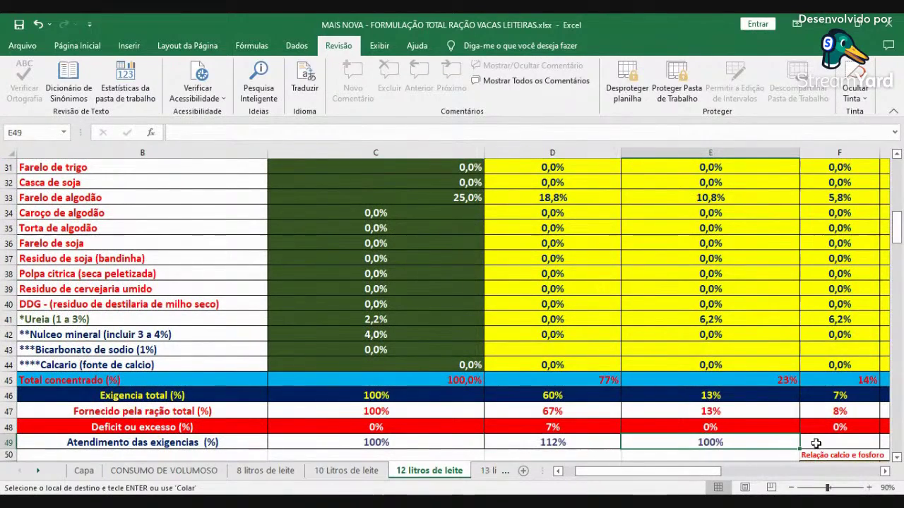
# Step: Check the 12-litre ration's deficit or excess of PDR, Ca and P and the concentrate's PB and NDT totals
pyautogui.click(886, 471)
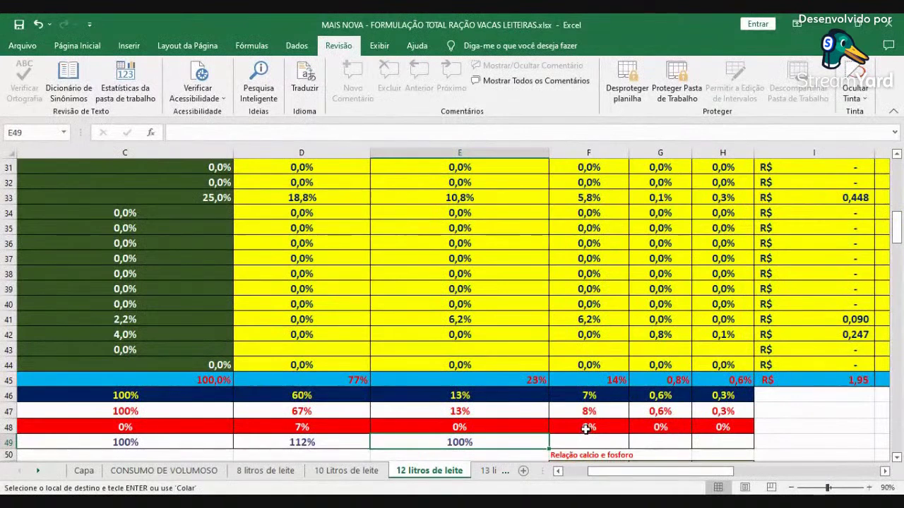
pyautogui.click(586, 429)
pyautogui.click(660, 427)
pyautogui.click(723, 427)
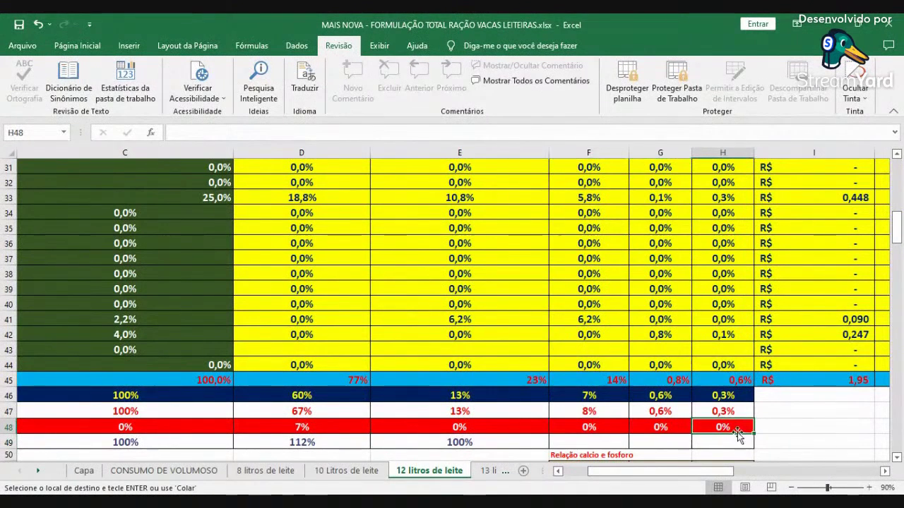
pyautogui.click(505, 384)
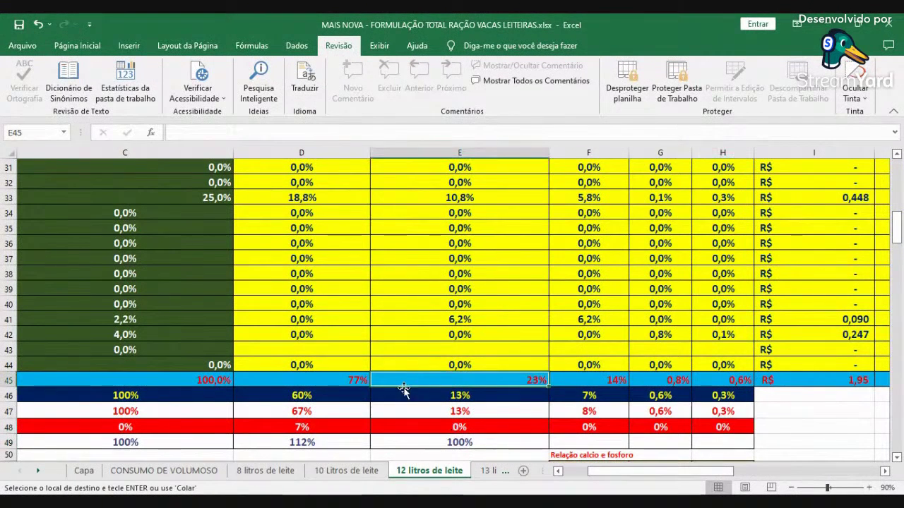
pyautogui.click(353, 381)
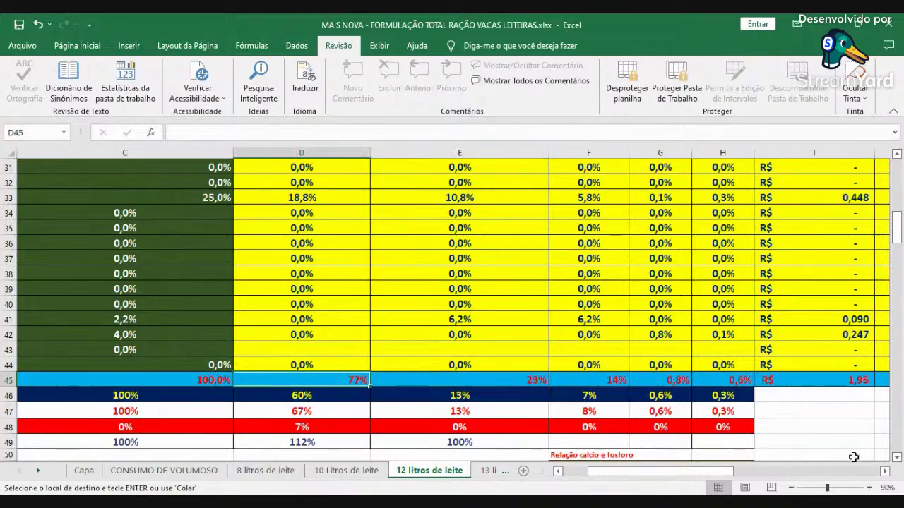
# Step: Check the daily corn silage consumption per head and the total daily concentrate consumption per animal at 12 litres
pyautogui.scroll(1, 853, 457)
pyautogui.click(885, 472)
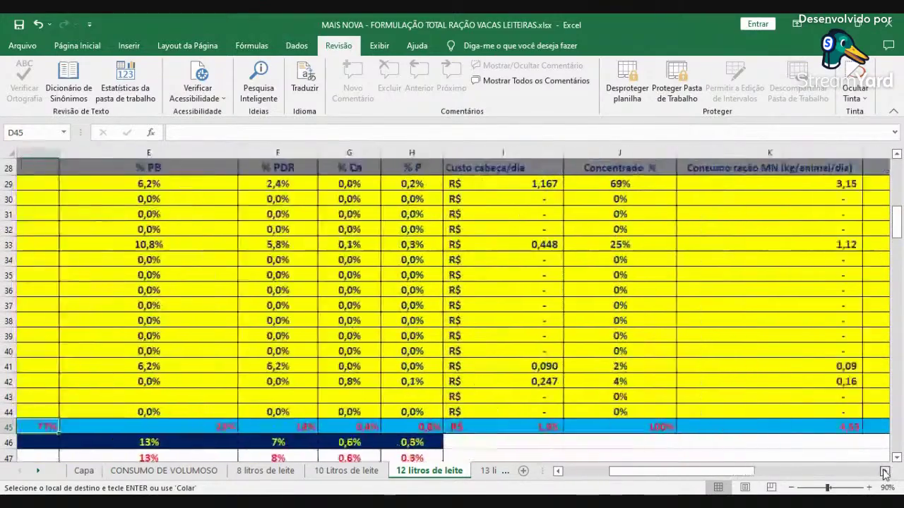
pyautogui.click(885, 472)
pyautogui.scroll(3, 763, 397)
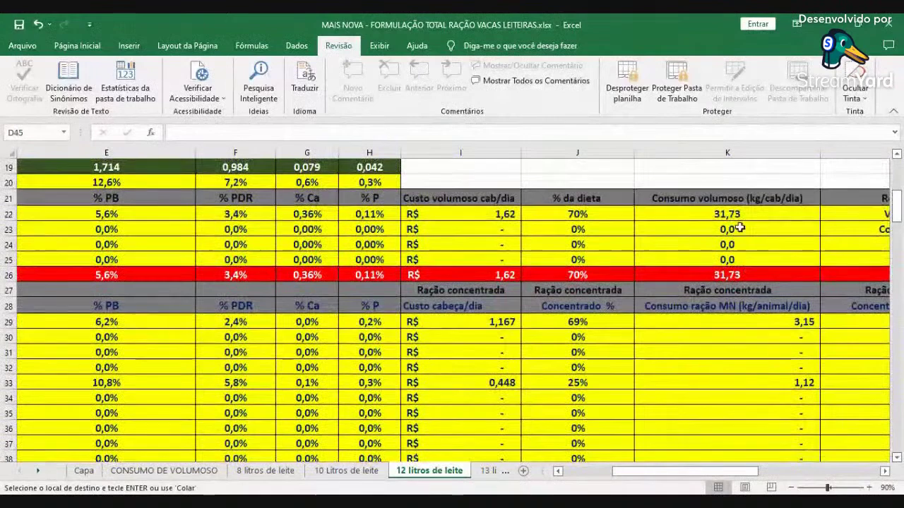
pyautogui.click(731, 214)
pyautogui.scroll(-3, 780, 304)
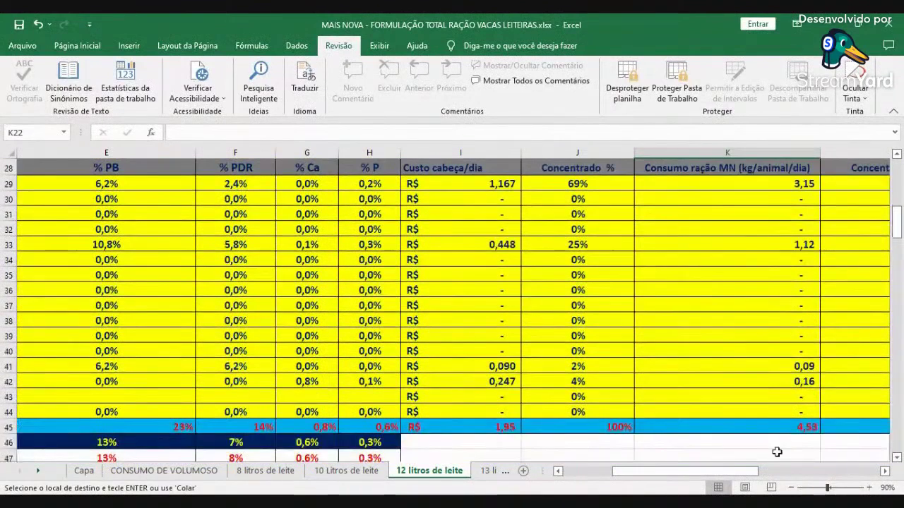
pyautogui.click(776, 427)
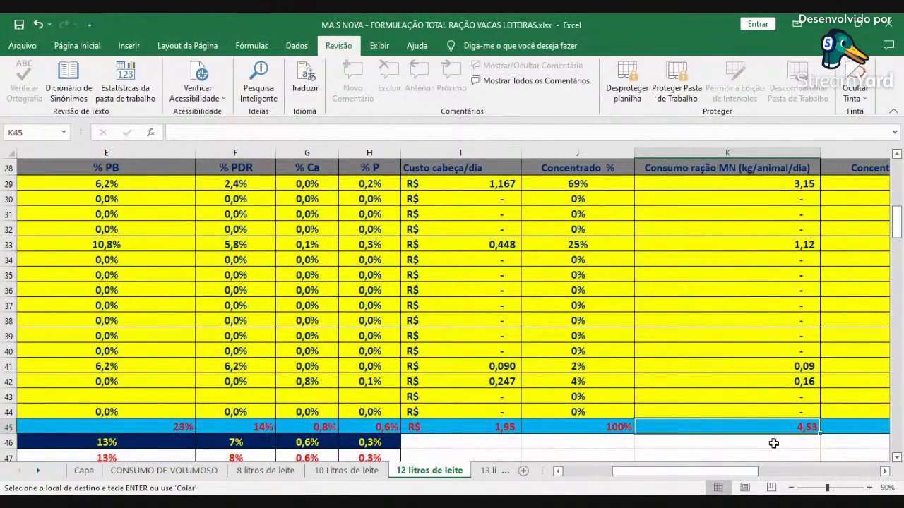
# Step: Review the 12-litre Relatorio final with the animal's consumption, feed costs, milk revenue and ingredient percentages
pyautogui.scroll(-13, 466, 381)
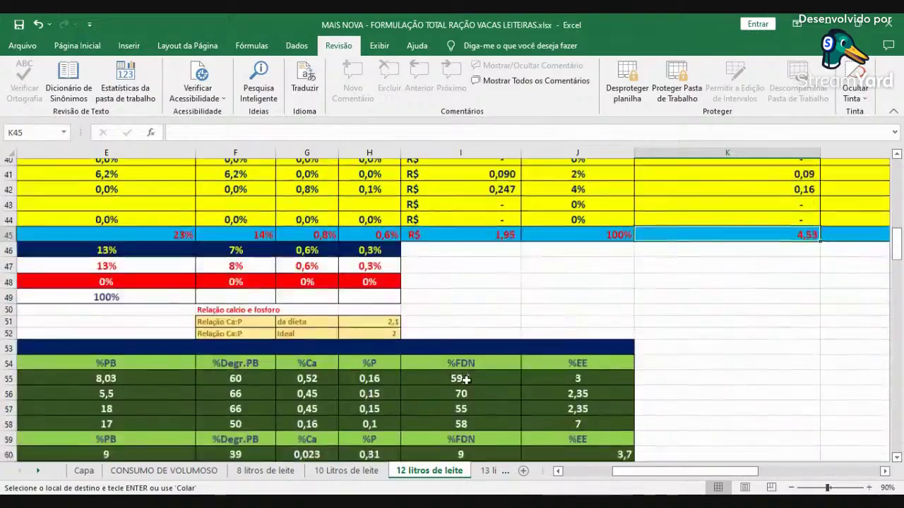
pyautogui.scroll(-1, 487, 409)
pyautogui.click(571, 472)
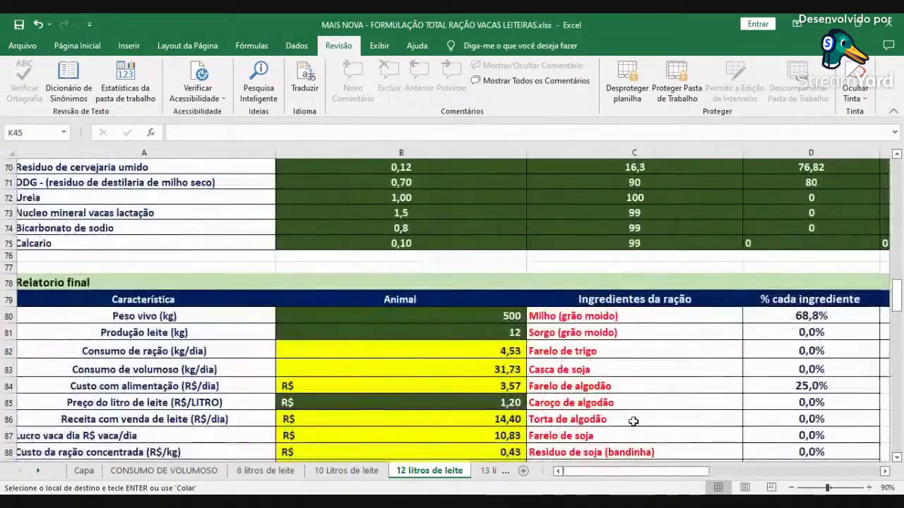
pyautogui.scroll(-2, 636, 422)
pyautogui.scroll(-1, 636, 421)
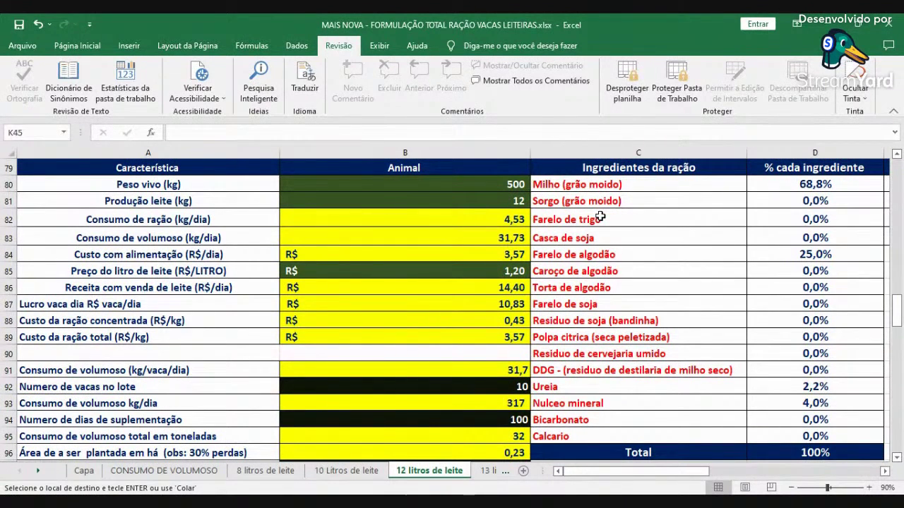
# Step: Look through the remaining 12-litre reports on feed quantities per cow and per lot
pyautogui.scroll(-12, 608, 213)
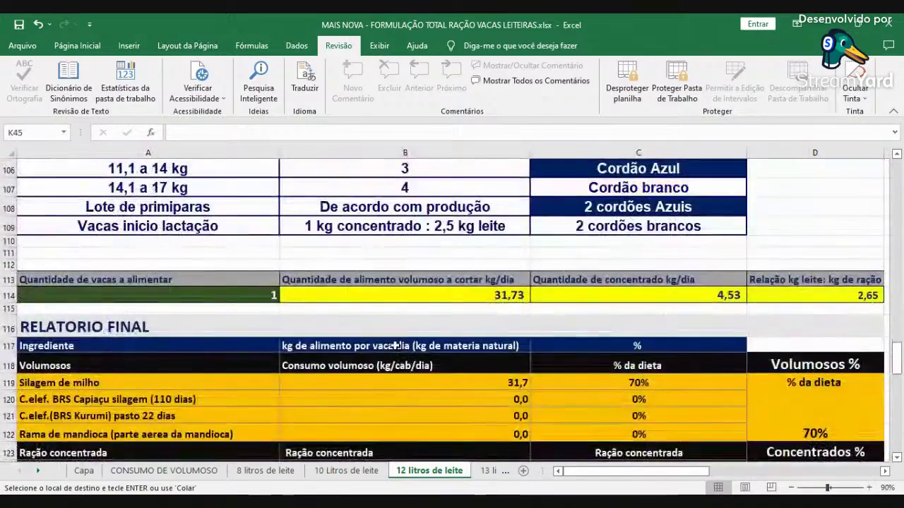
pyautogui.scroll(-9, 512, 304)
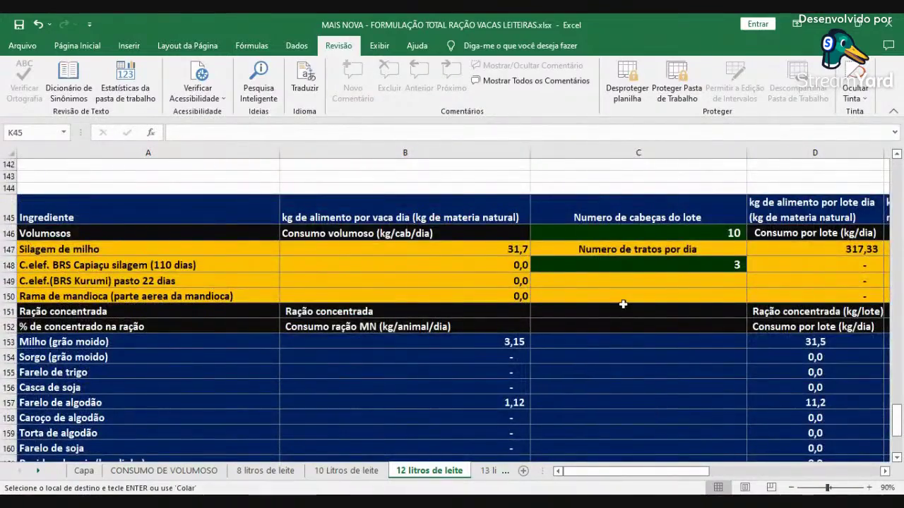
pyautogui.scroll(12, 607, 306)
pyautogui.scroll(20, 599, 308)
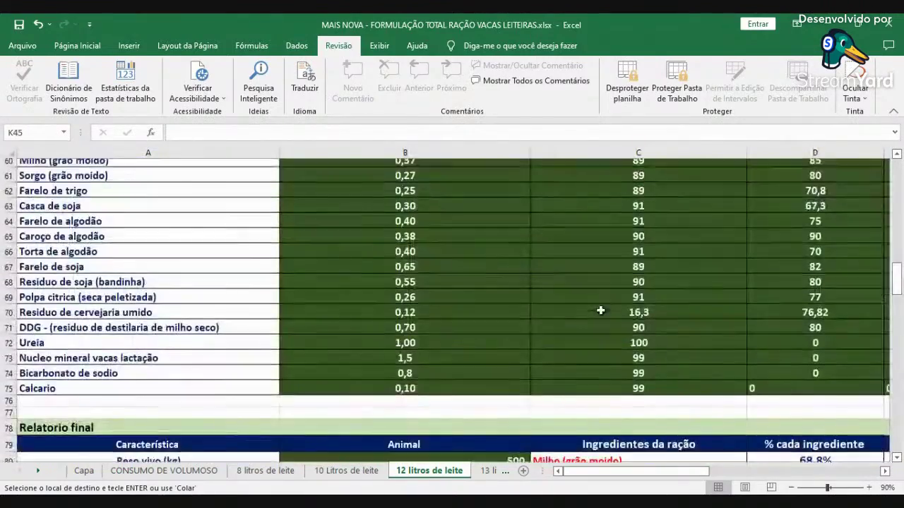
# Step: Open the 15 Litros de leite sheet and select animal 4, the 500 kg cow, in the nutritional requirements table
pyautogui.scroll(2, 601, 314)
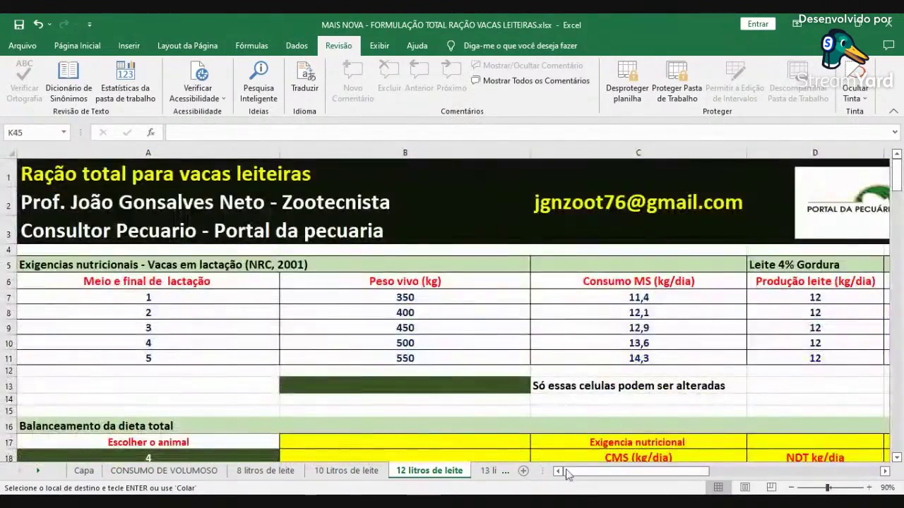
pyautogui.click(485, 472)
pyautogui.click(485, 471)
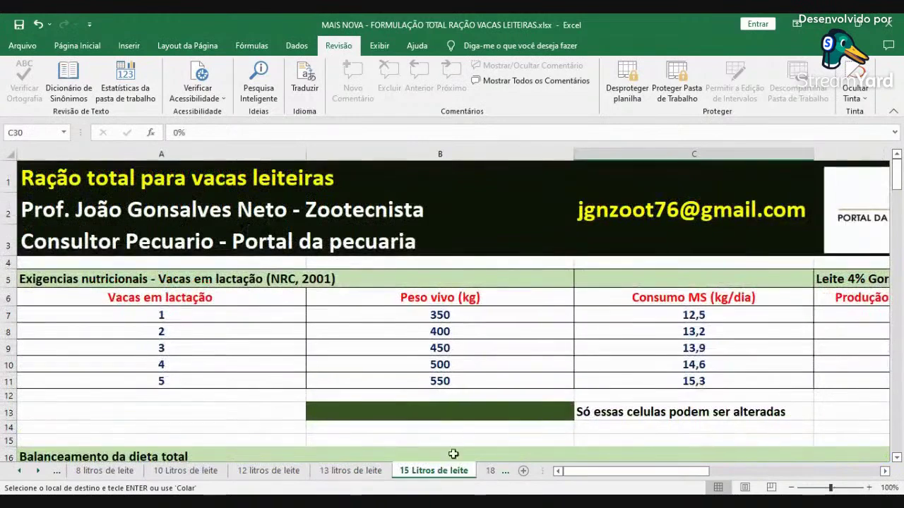
pyautogui.scroll(-1, 641, 317)
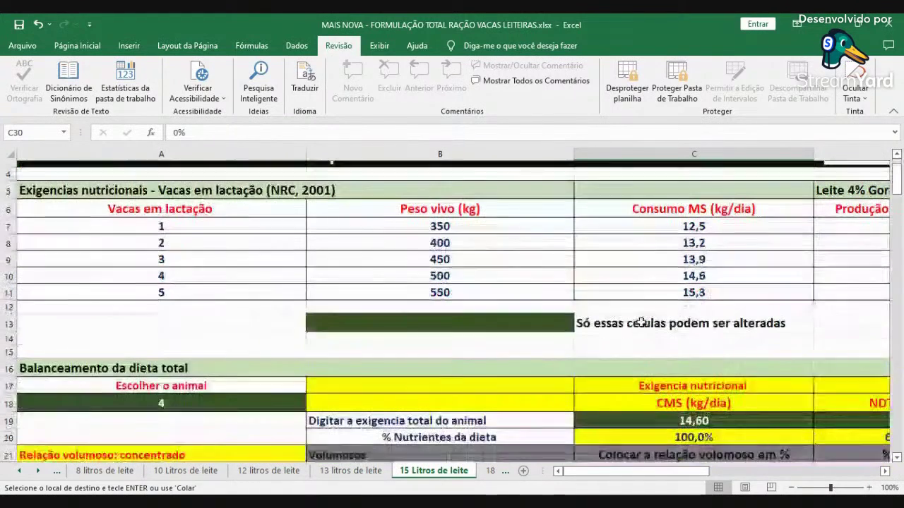
pyautogui.click(215, 271)
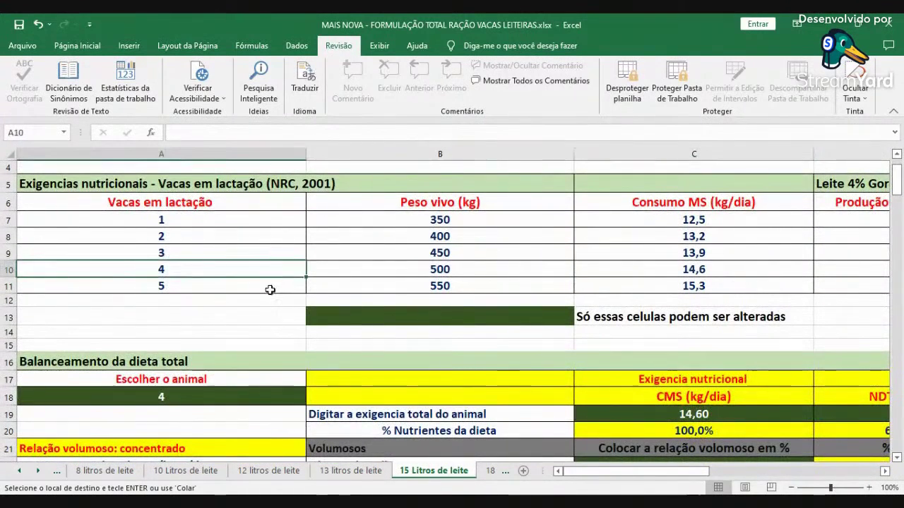
pyautogui.scroll(1, 254, 339)
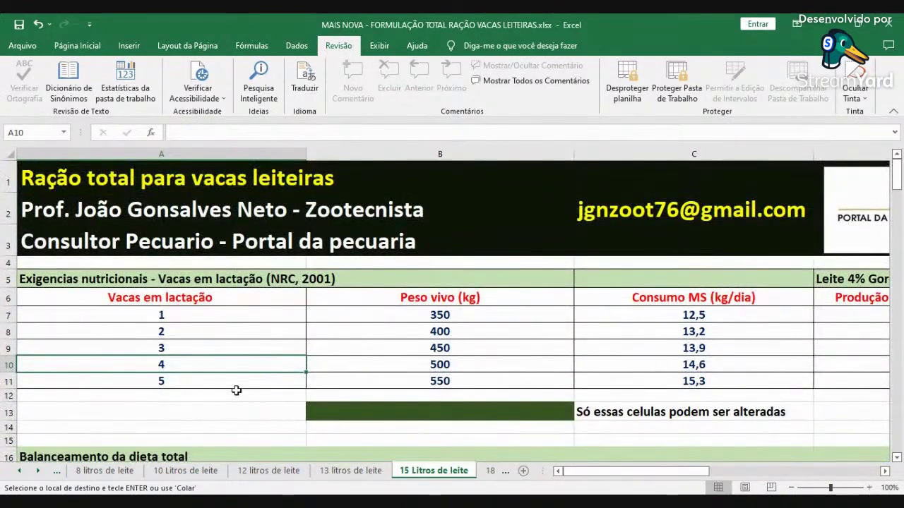
# Step: Copy the 500 kg cow's daily requirements from CMS through P in the 15-litre requirements table
pyautogui.press('Right')
pyautogui.press('Right')
pyautogui.press('Right')
pyautogui.press('Right')
pyautogui.press('Right')
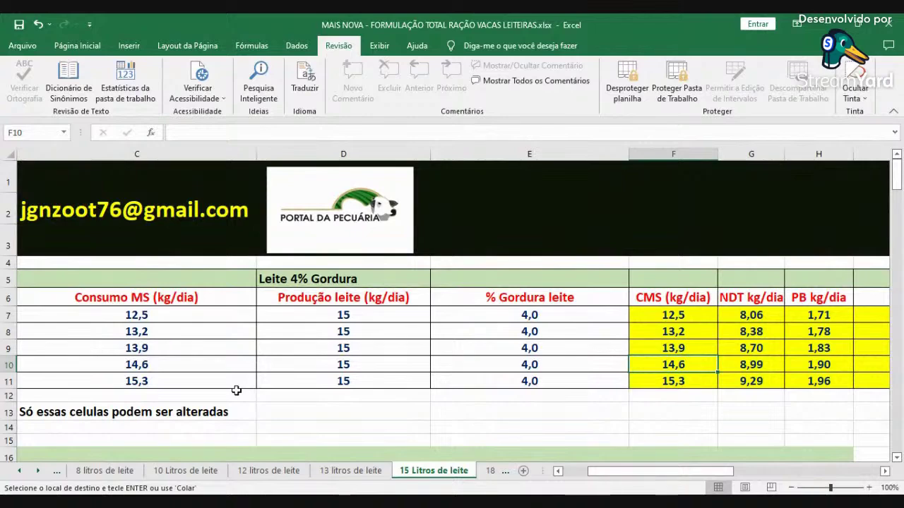
pyautogui.hotkey('shift', 'Right')
pyautogui.hotkey('shift', 'Right')
pyautogui.hotkey('shift', 'Right')
pyautogui.hotkey('shift', 'Right')
pyautogui.hotkey('shift', 'Right')
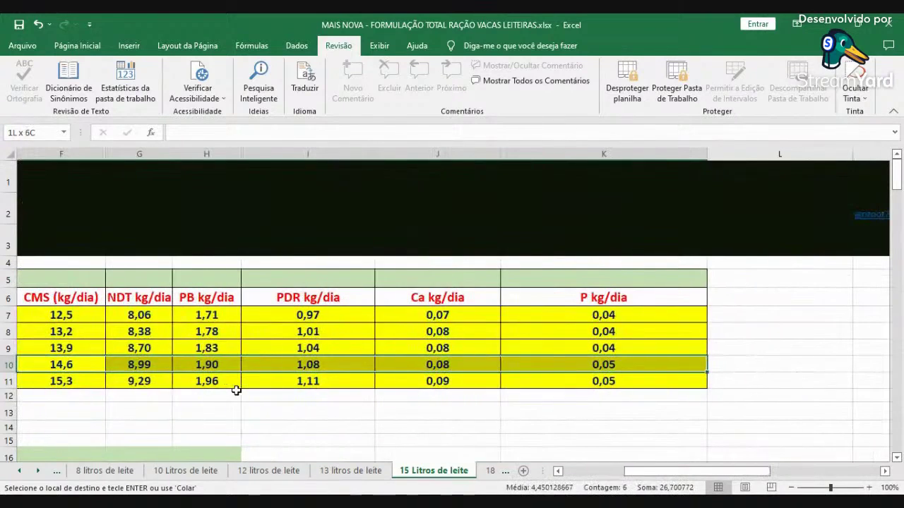
pyautogui.rightClick(82, 364)
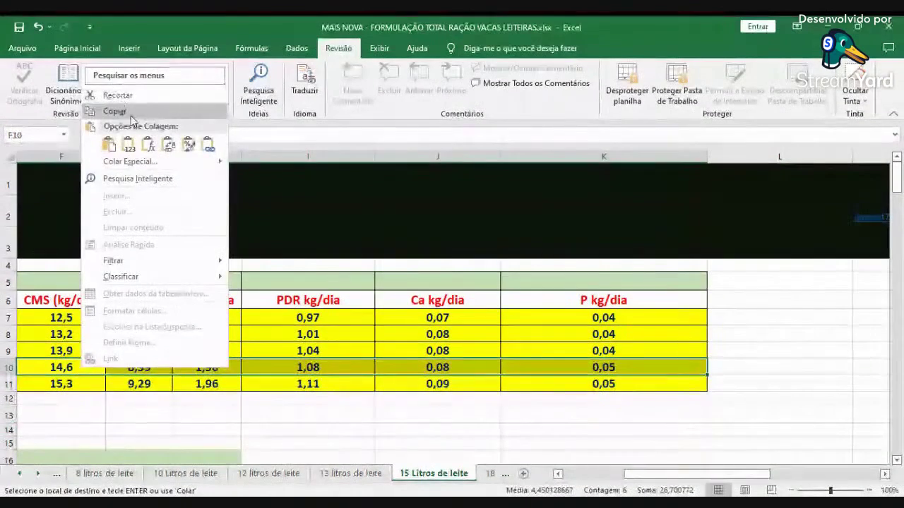
pyautogui.click(130, 113)
# Step: Paste the copied requirements as values into the Digitar a exigencia total do animal row, starting at C19
pyautogui.click(570, 474)
pyautogui.scroll(-4, 579, 438)
pyautogui.rightClick(662, 268)
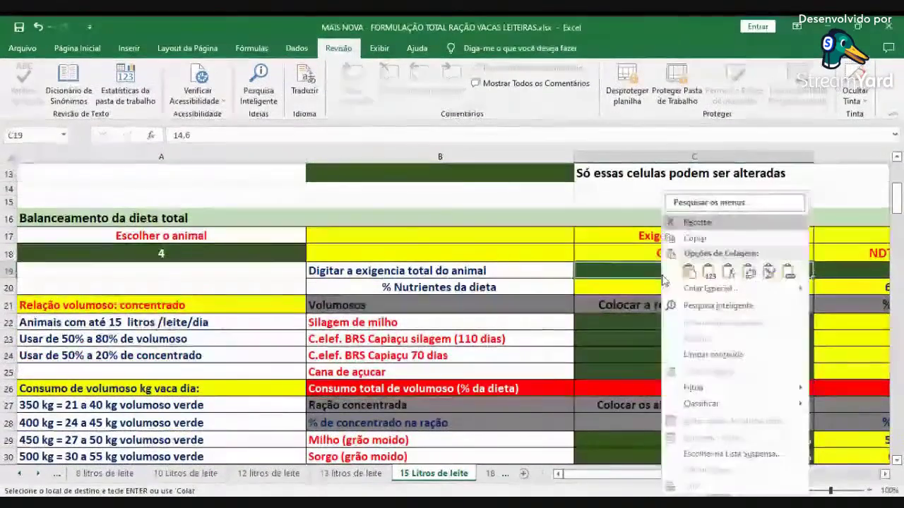
pyautogui.click(709, 272)
# Step: Check the corn silage share and the concentrate share of the 15-litre diet
pyautogui.click(668, 322)
pyautogui.scroll(-1, 775, 348)
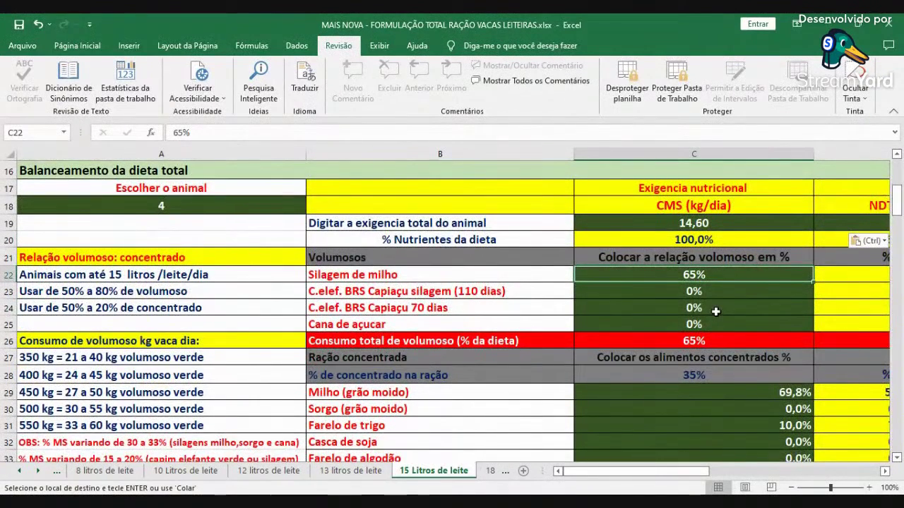
pyautogui.click(786, 368)
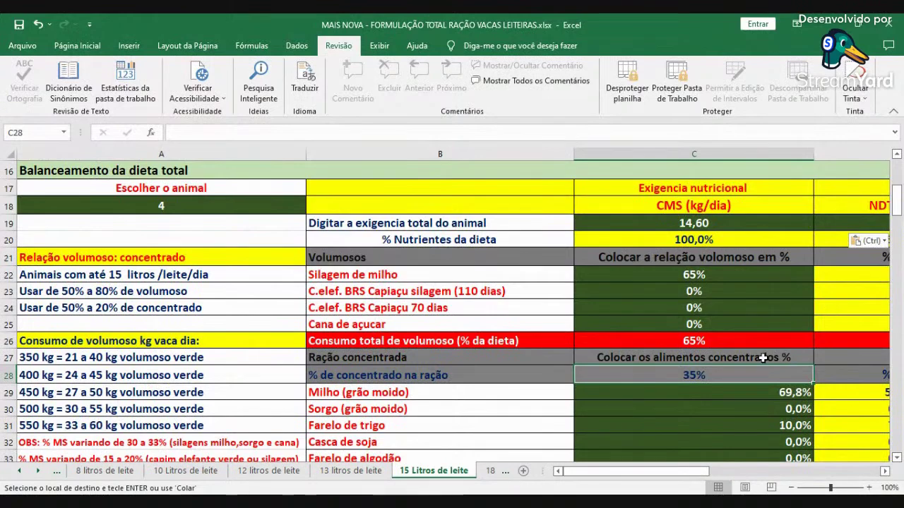
pyautogui.scroll(-1, 755, 353)
pyautogui.click(703, 222)
pyautogui.click(699, 319)
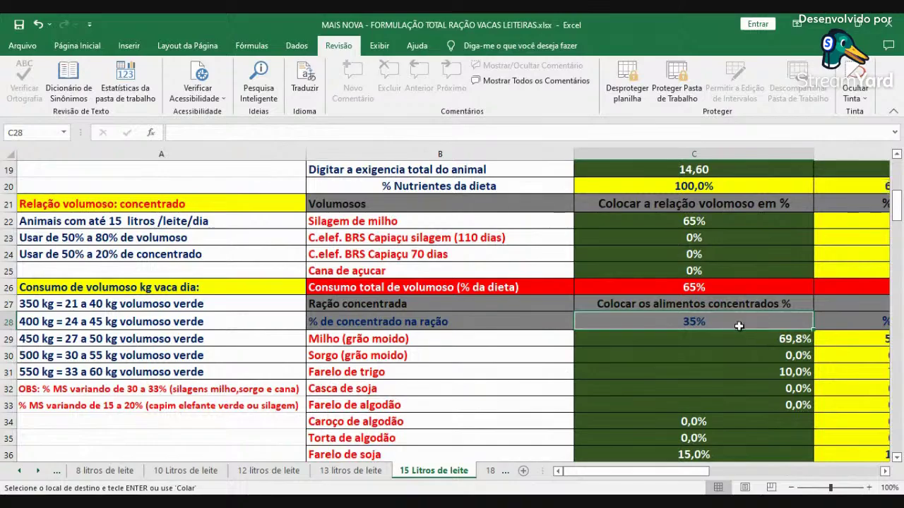
# Step: Review the concentrate's percentages of ground corn, wheat bran, soybean meal, urea and mineral nucleus, and the concentrate total
pyautogui.scroll(-3, 734, 331)
pyautogui.click(738, 187)
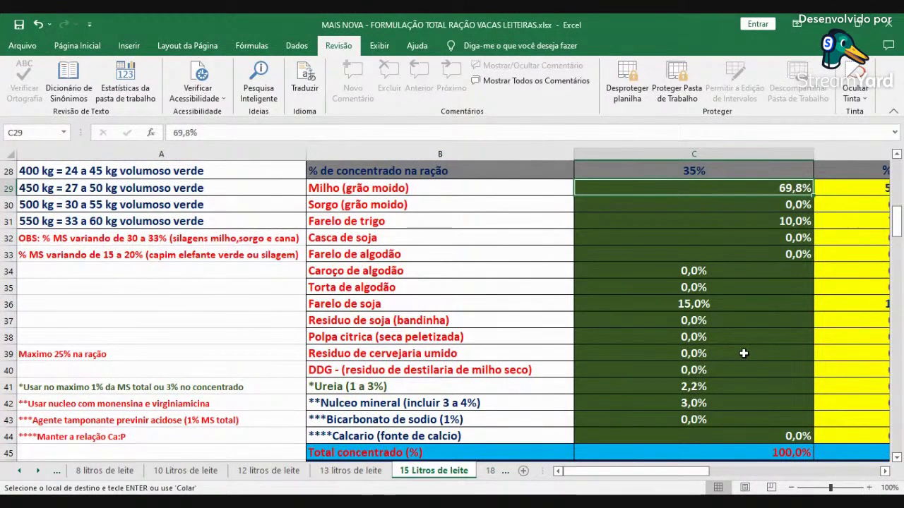
pyautogui.click(709, 221)
pyautogui.click(670, 301)
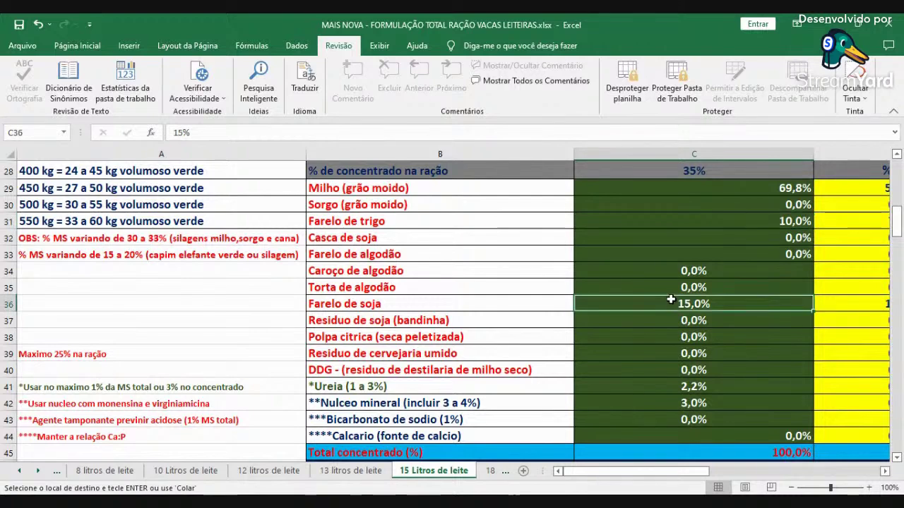
pyautogui.click(652, 387)
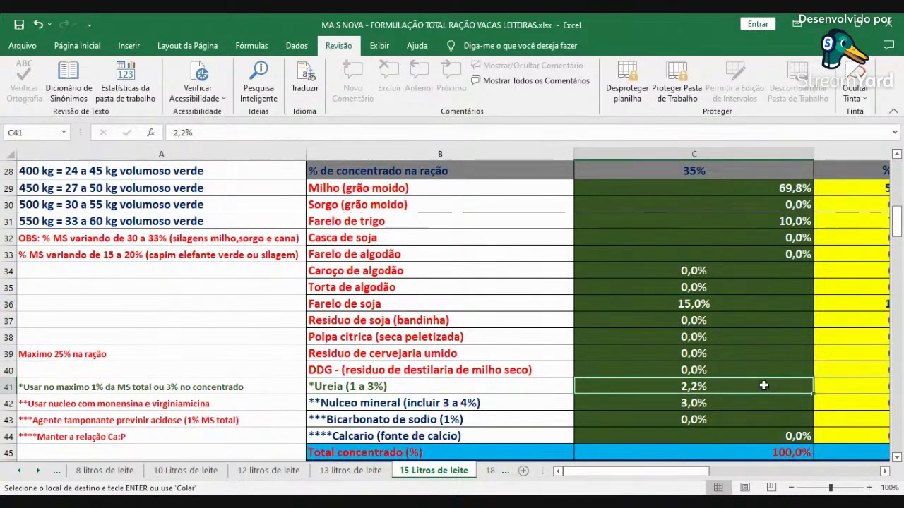
pyautogui.click(727, 400)
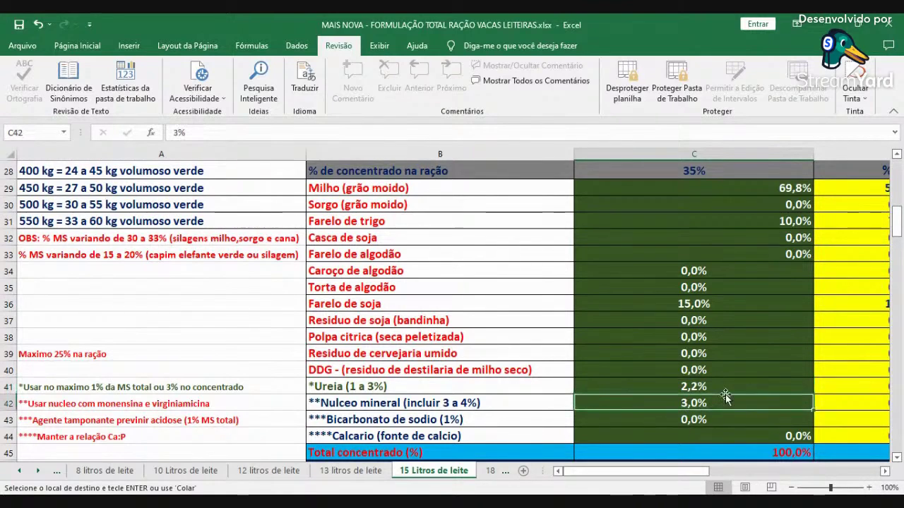
pyautogui.scroll(-1, 726, 389)
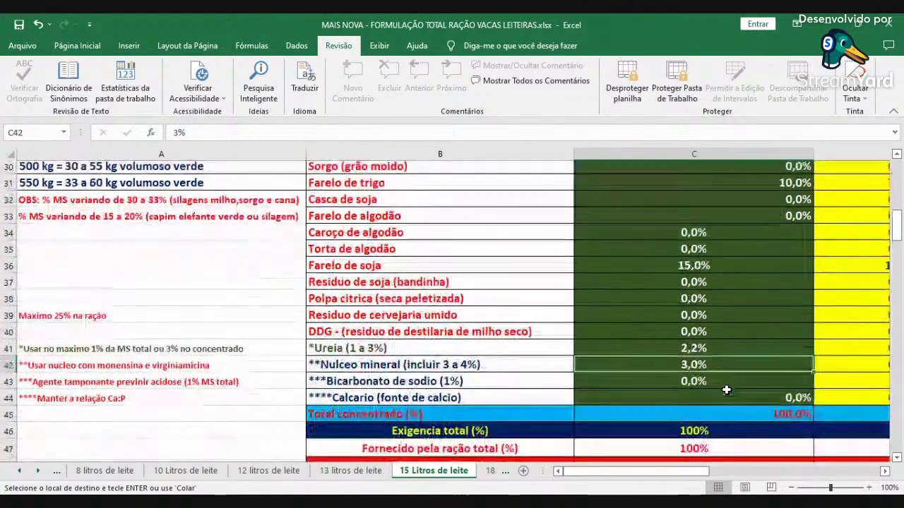
pyautogui.click(772, 400)
pyautogui.scroll(-1, 860, 434)
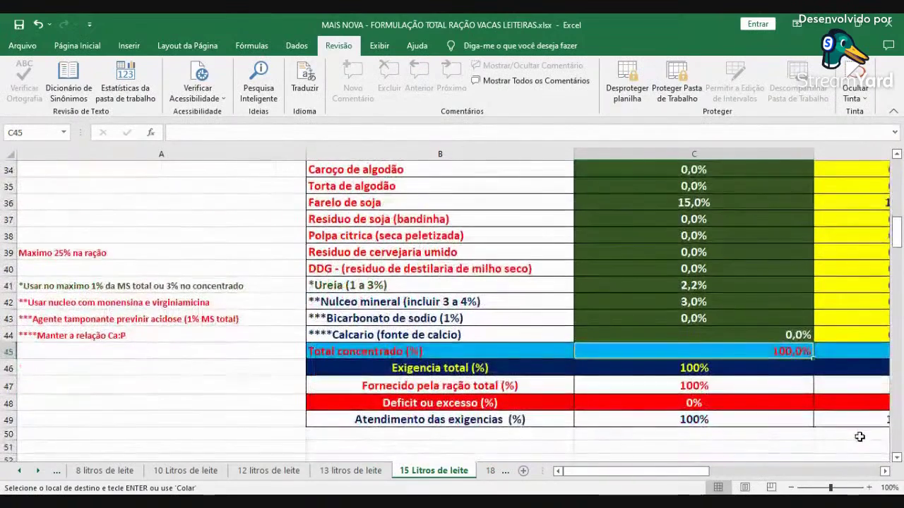
# Step: Check how the 15-litre ration meets the NDT and PB requirements and its deficit or excess of PDR, Ca and P
pyautogui.hscroll(1, 666, 405)
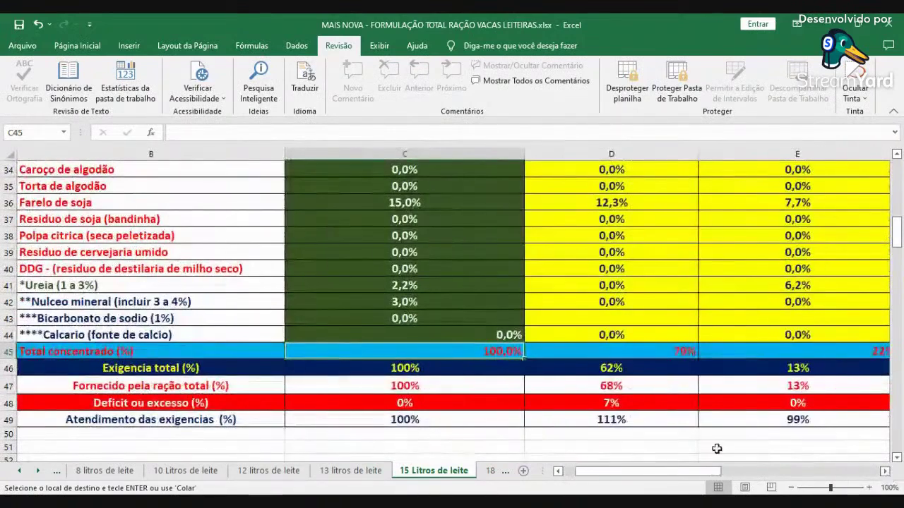
pyautogui.click(612, 421)
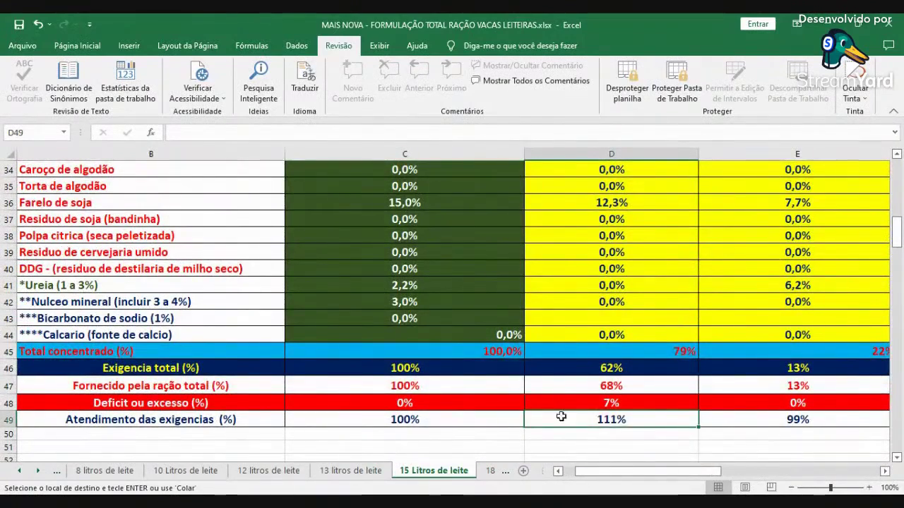
pyautogui.click(769, 418)
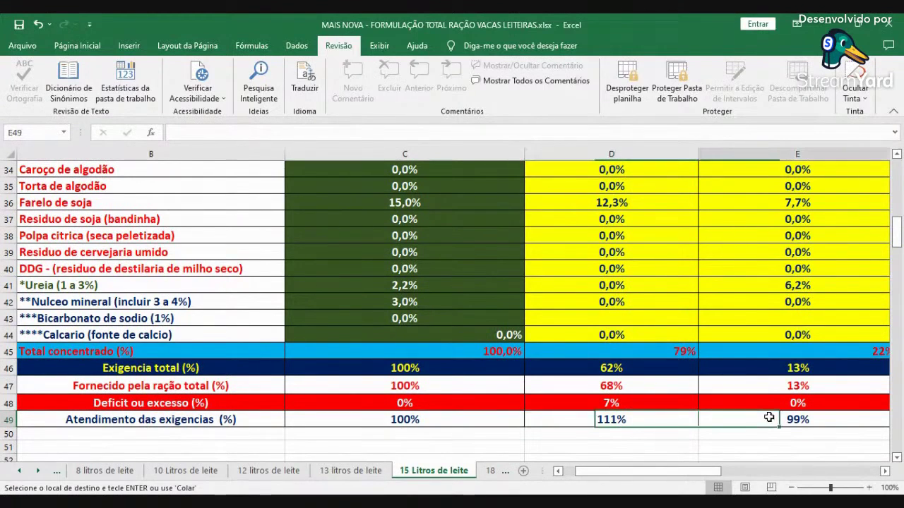
pyautogui.click(884, 472)
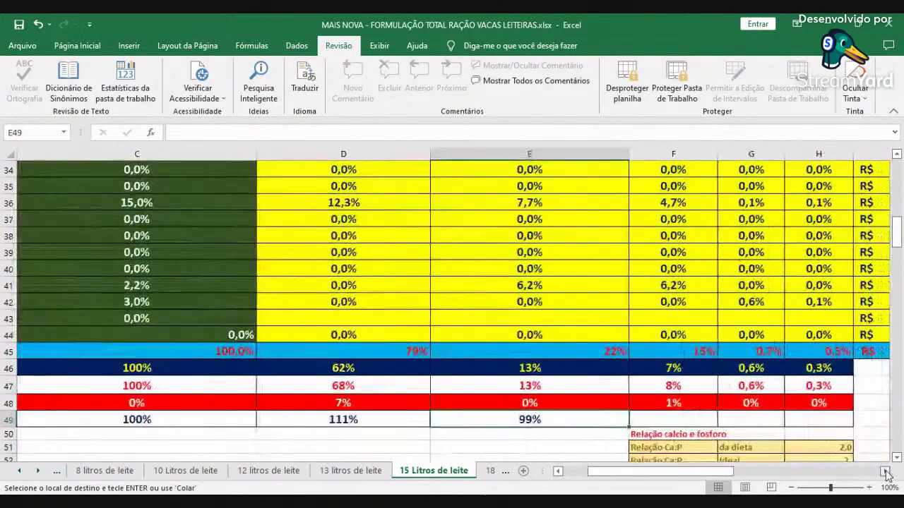
pyautogui.click(673, 402)
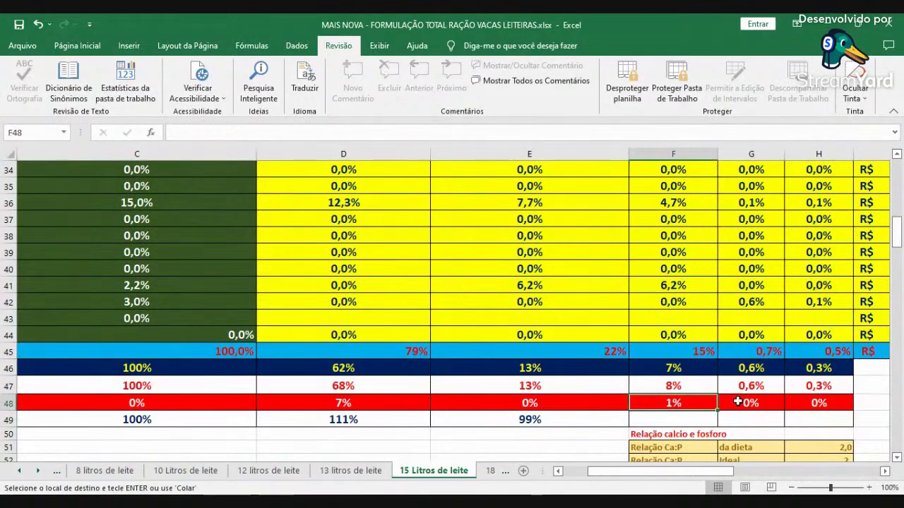
pyautogui.click(737, 402)
pyautogui.click(822, 403)
pyautogui.scroll(2, 789, 404)
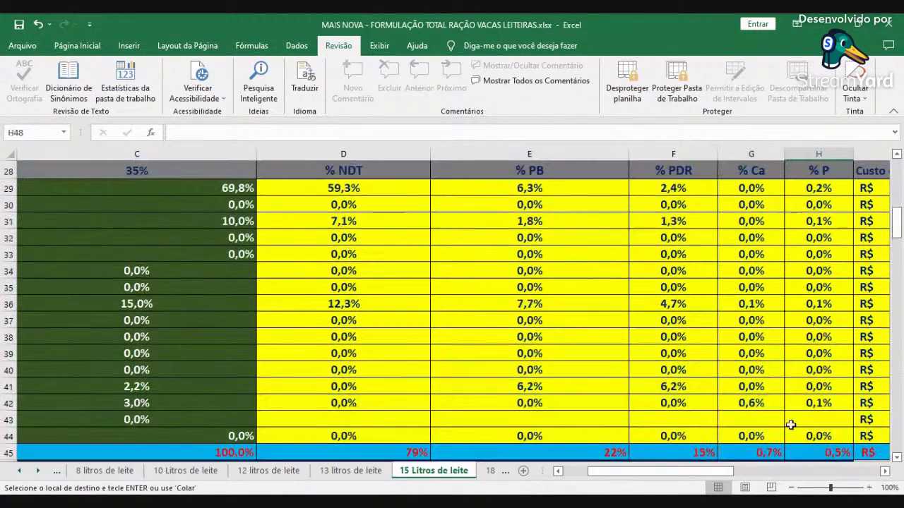
pyautogui.scroll(-1, 184, 393)
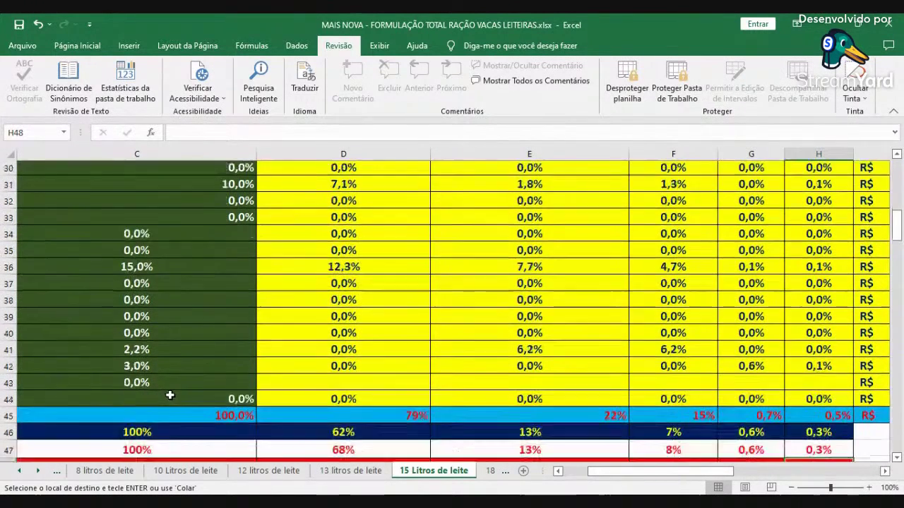
# Step: Set the urea share of the 15-litre concentrate to 2,3%
pyautogui.click(134, 334)
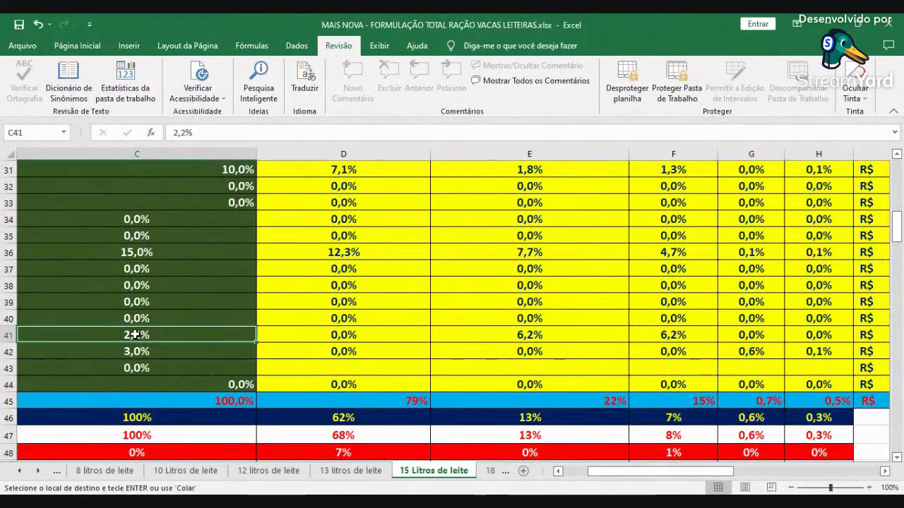
pyautogui.doubleClick(134, 334)
pyautogui.press('Delete')
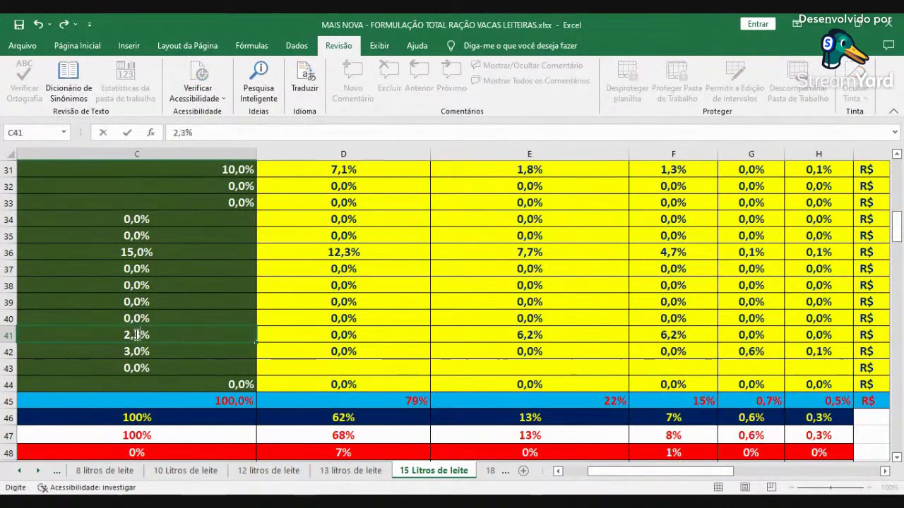
pyautogui.press('Return')
pyautogui.scroll(-2, 450, 275)
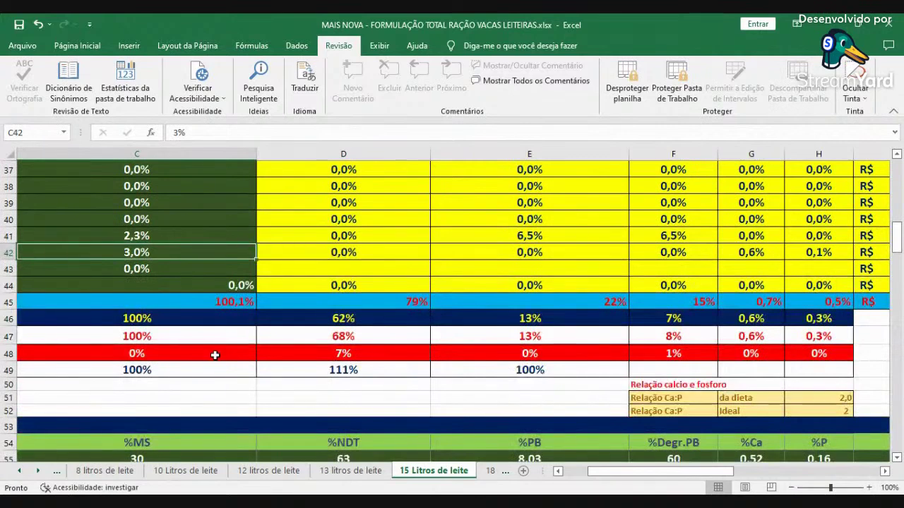
# Step: Set the ground corn (Milho grão moido) share of the concentrate to 69,7%
pyautogui.scroll(4, 210, 356)
pyautogui.click(173, 237)
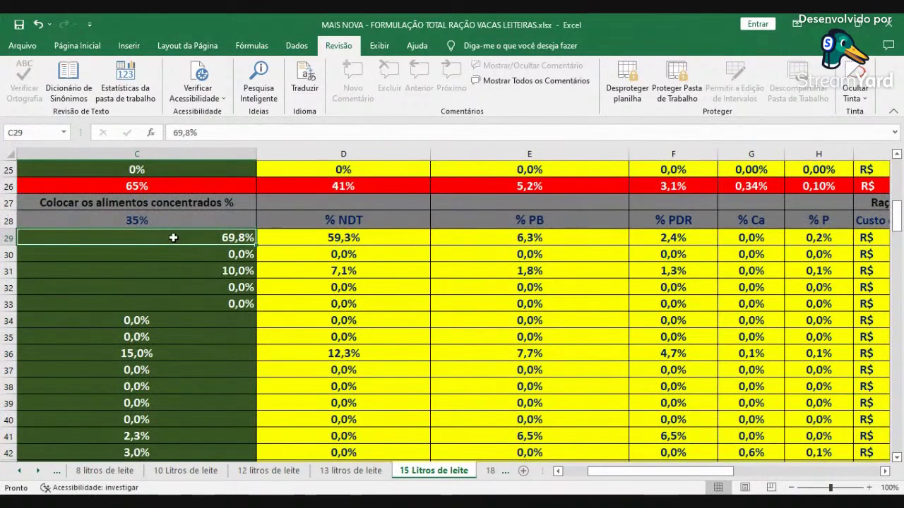
pyautogui.write('69,7')
pyautogui.press('Return')
pyautogui.scroll(-2, 368, 319)
pyautogui.scroll(-1, 368, 319)
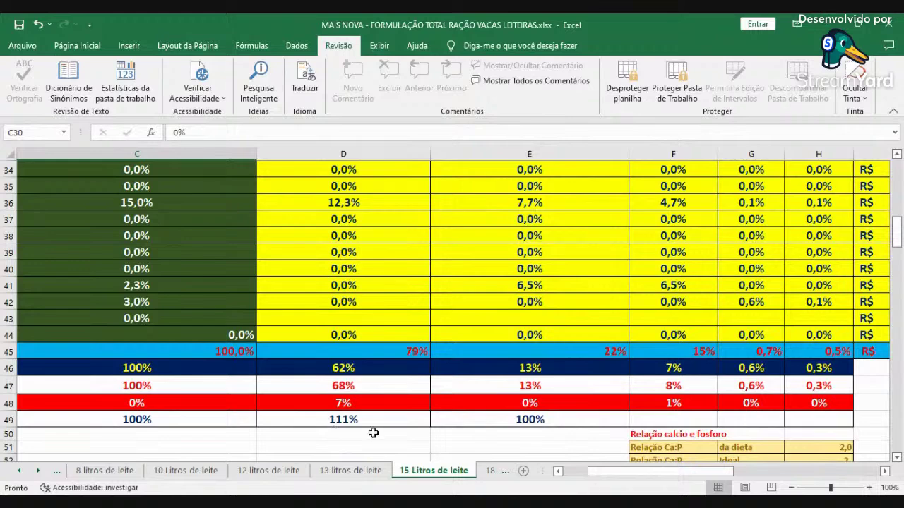
# Step: Recheck the adjusted 15-litre ration's deficit or excess of PDR, Ca and P
pyautogui.click(684, 404)
pyautogui.click(749, 406)
pyautogui.click(801, 407)
# Step: Check the daily corn silage consumption per head and the total daily concentrate consumption per animal at 15 litres
pyautogui.scroll(6, 695, 396)
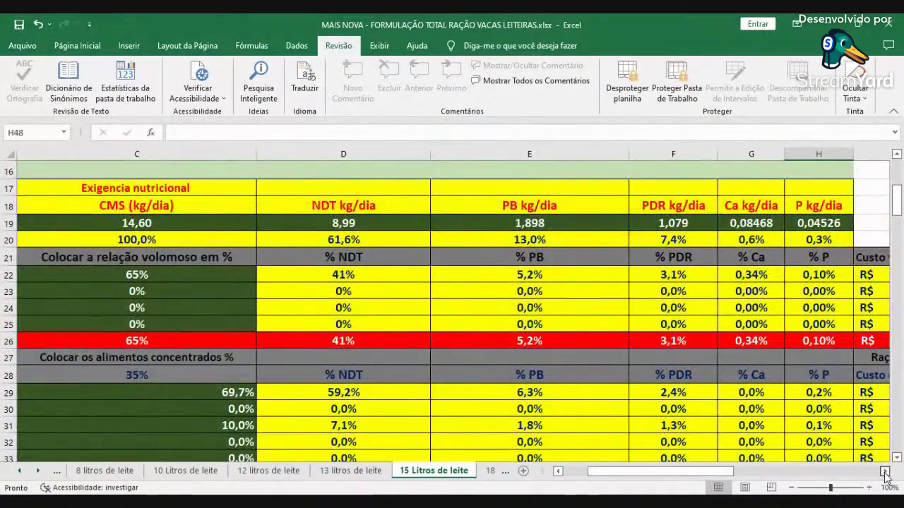
pyautogui.click(884, 471)
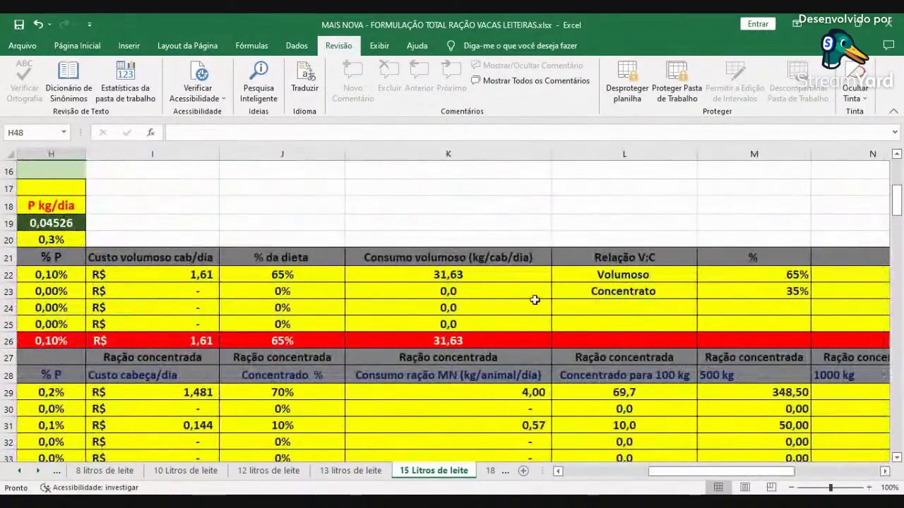
pyautogui.click(499, 278)
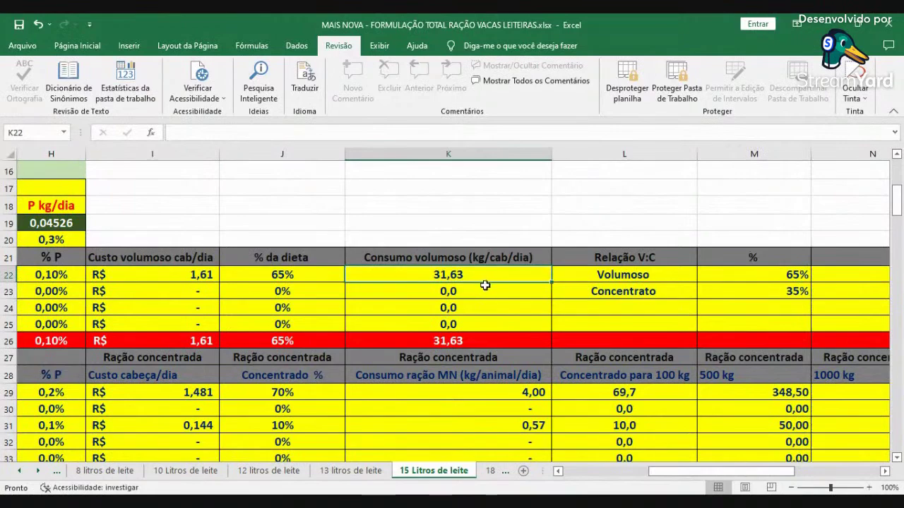
pyautogui.scroll(-5, 485, 284)
pyautogui.click(477, 400)
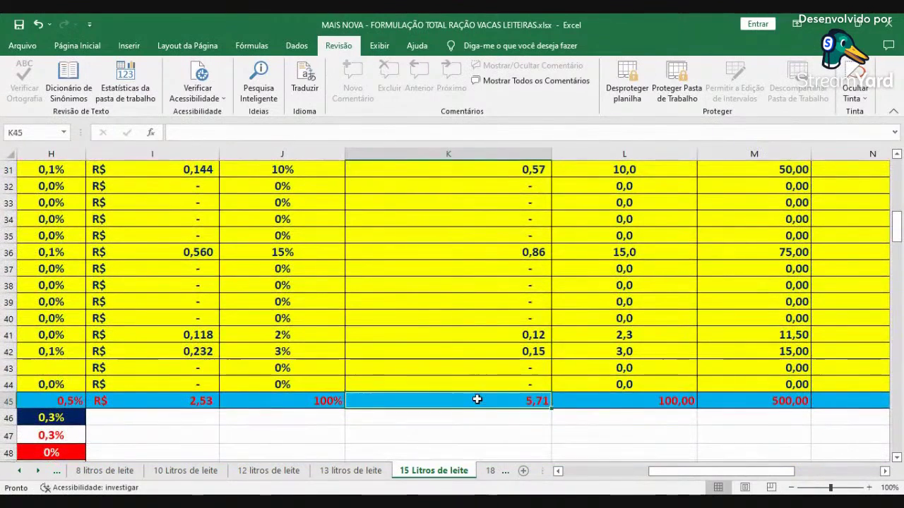
# Step: Review the 15-litre final report's ingredient percentages and the guarantee levels of PB, NDT, FDN and EE
pyautogui.scroll(-12, 473, 400)
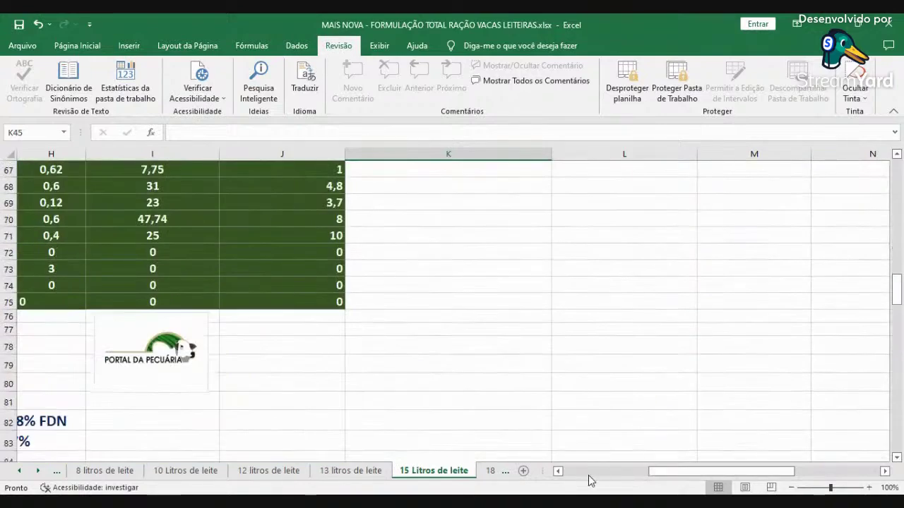
pyautogui.click(590, 472)
pyautogui.scroll(-2, 607, 434)
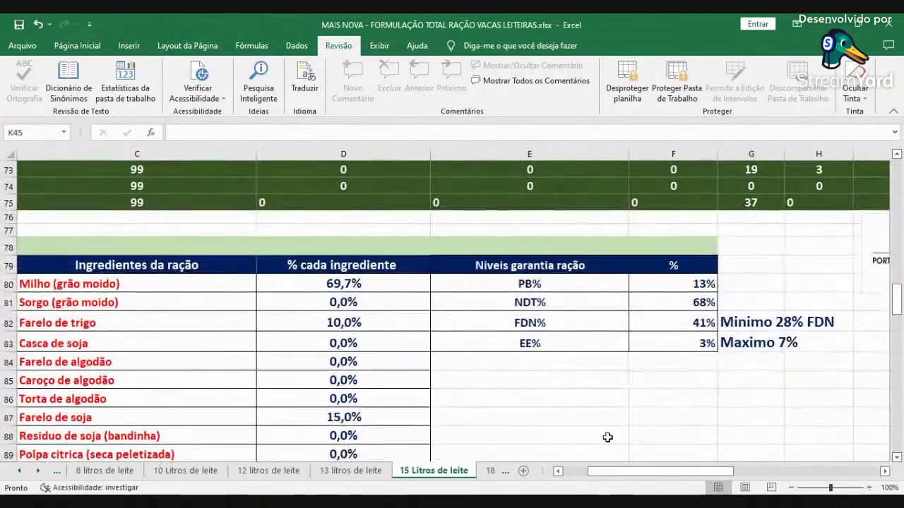
pyautogui.click(558, 471)
pyautogui.scroll(-2, 621, 398)
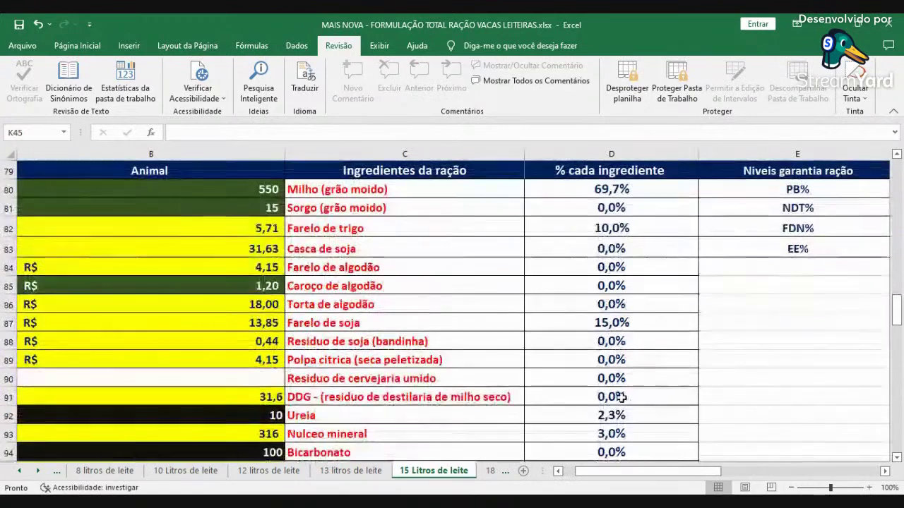
pyautogui.click(790, 488)
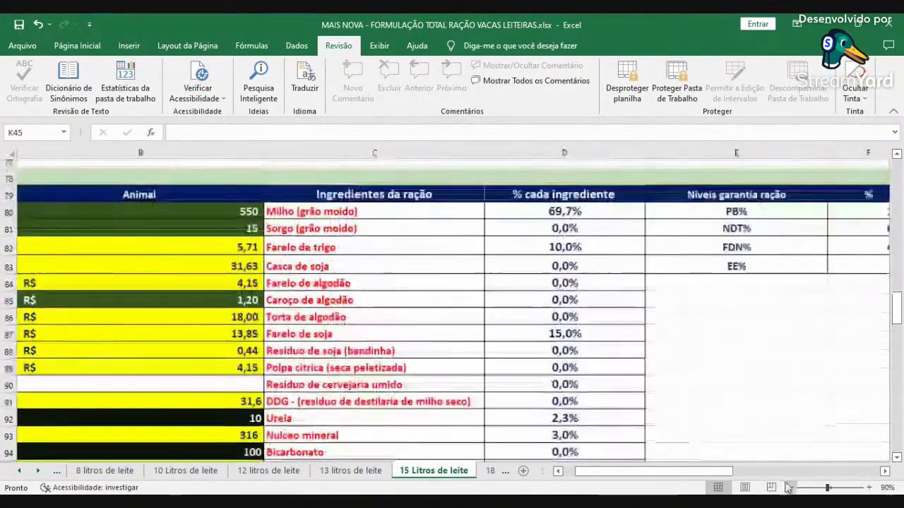
pyautogui.scroll(-1, 686, 401)
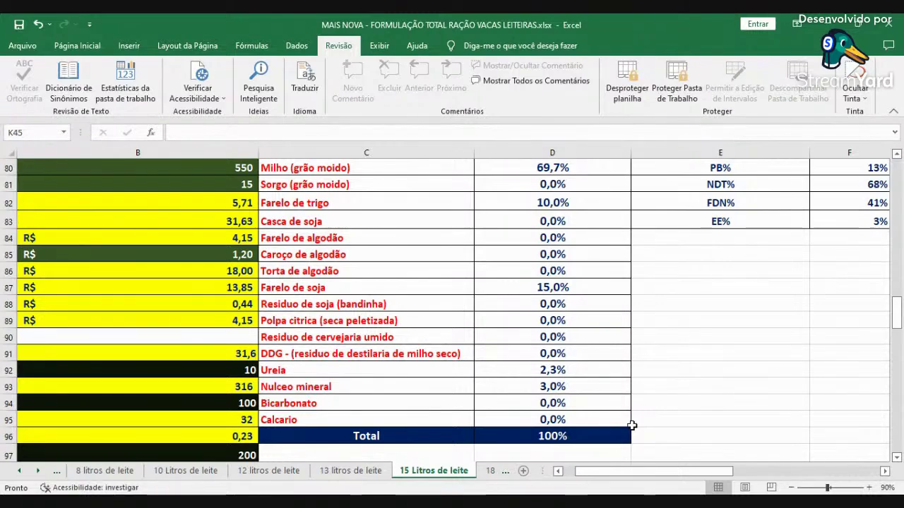
pyautogui.click(569, 472)
pyautogui.scroll(20, 323, 349)
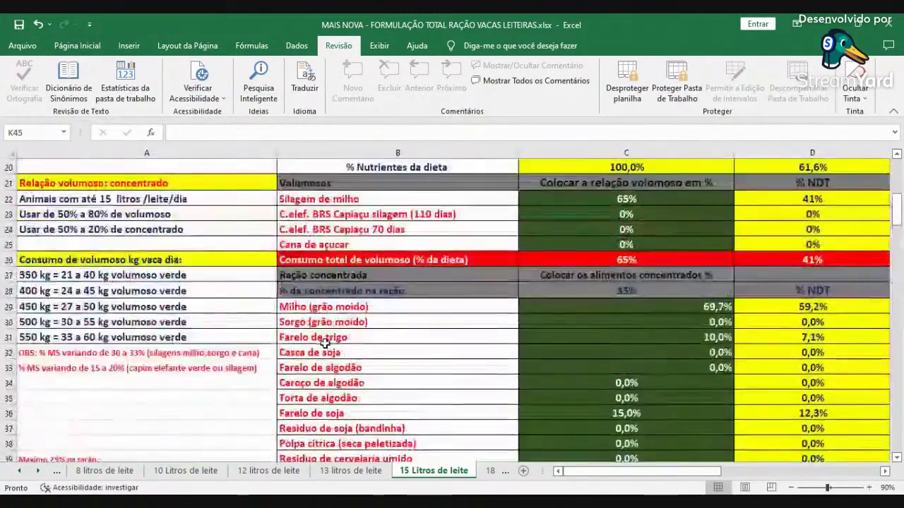
# Step: On the 20-litre sheet, copy the 500 kg cow's daily requirements from CMS through P in the NRC table
pyautogui.click(492, 471)
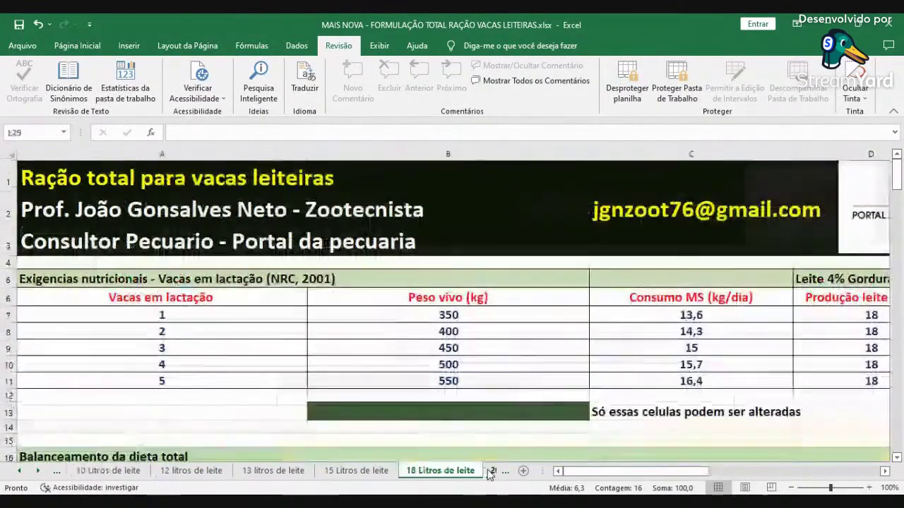
pyautogui.click(494, 471)
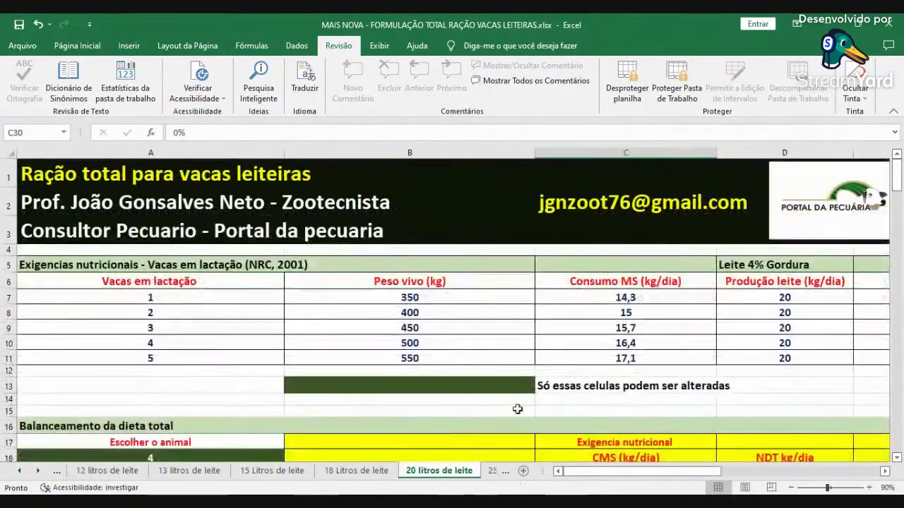
pyautogui.click(161, 344)
pyautogui.press('Right')
pyautogui.press('Right')
pyautogui.press('Right')
pyautogui.press('Right')
pyautogui.press('Right')
pyautogui.hotkey('shift', 'Right')
pyautogui.hotkey('shift', 'Right')
pyautogui.hotkey('shift', 'Right')
pyautogui.hotkey('shift', 'Right')
pyautogui.hotkey('shift', 'Right')
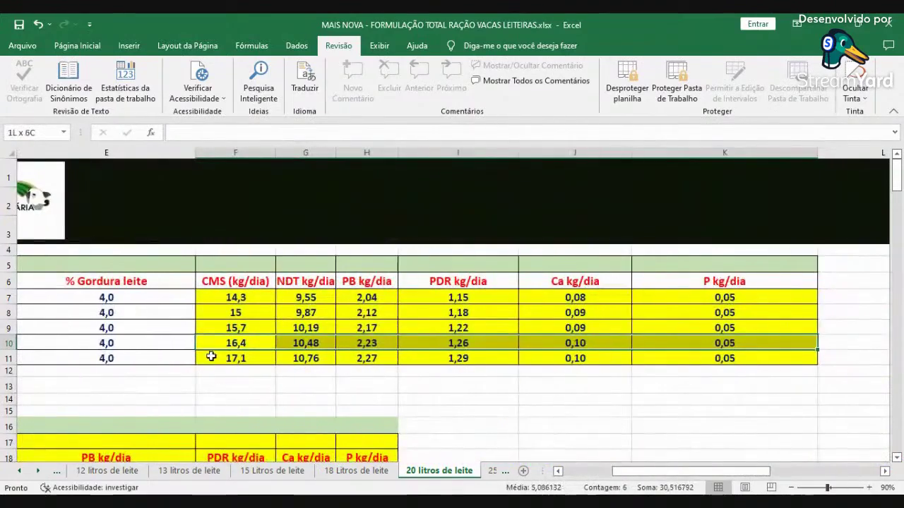
pyautogui.rightClick(223, 343)
pyautogui.click(254, 89)
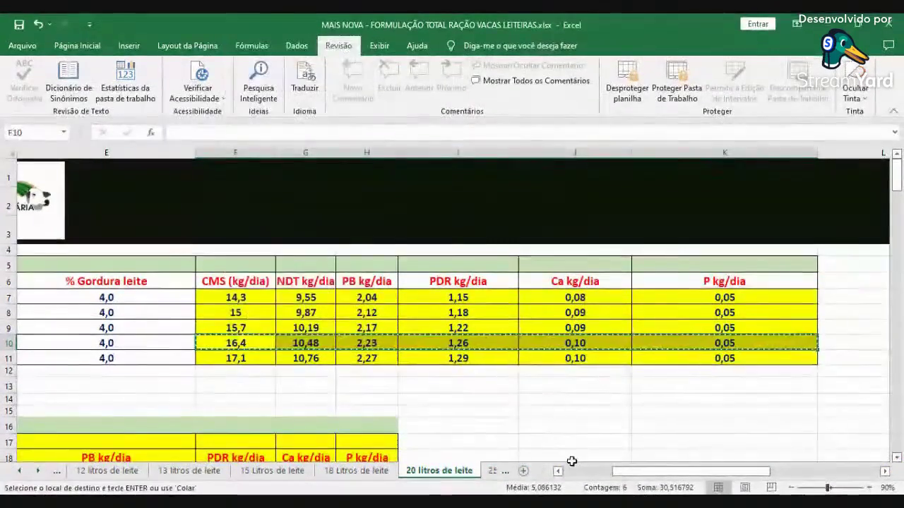
# Step: Paste the copied requirements as values into the animal's total requirement row, starting at CMS in C19
pyautogui.click(576, 473)
pyautogui.click(576, 473)
pyautogui.scroll(-2, 452, 318)
pyautogui.rightClick(605, 346)
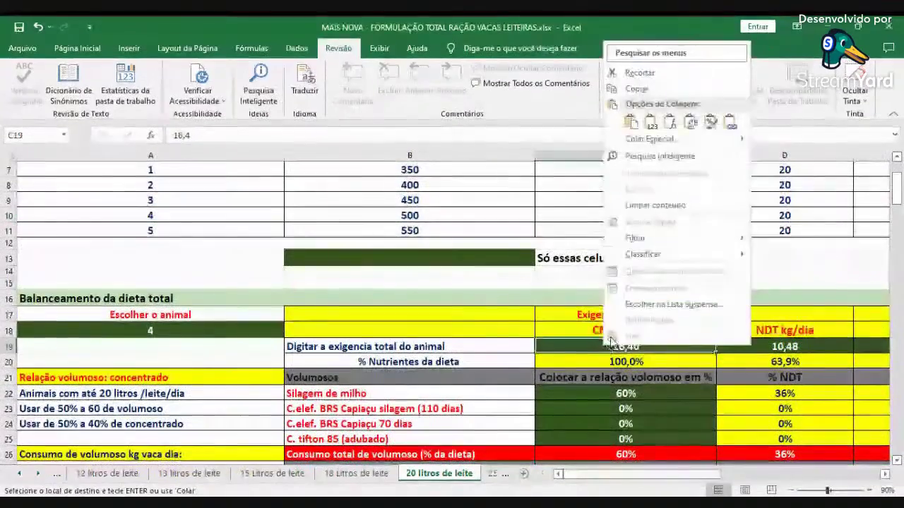
pyautogui.click(651, 129)
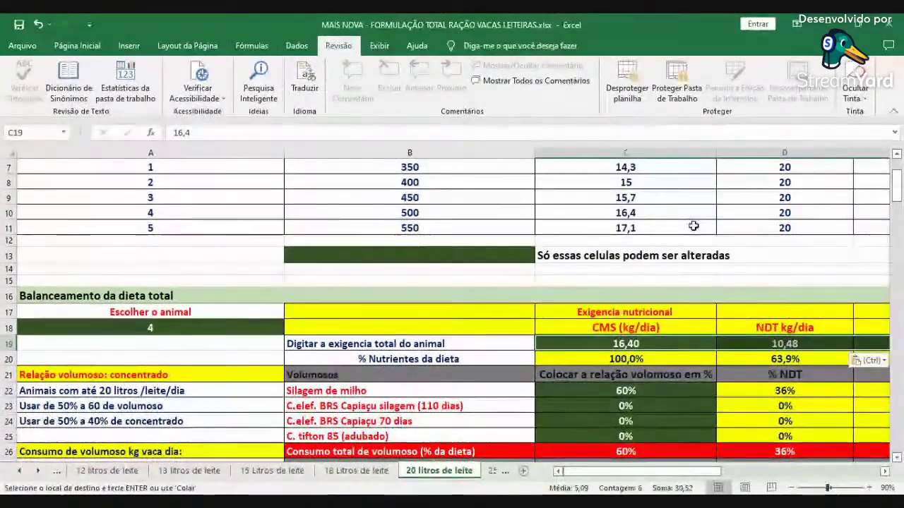
pyautogui.click(698, 281)
# Step: Check the corn silage share and the concentrate share of the 20-litre diet
pyautogui.scroll(-4, 685, 317)
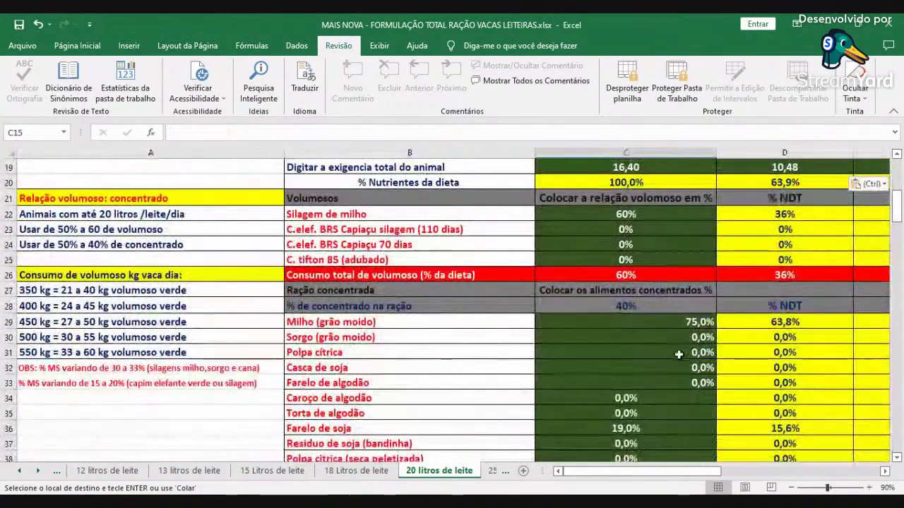
pyautogui.click(655, 214)
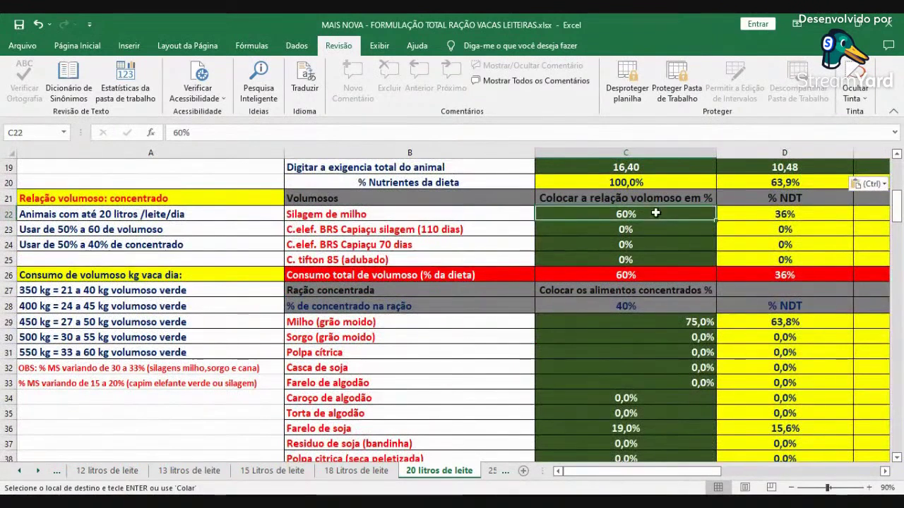
pyautogui.click(641, 305)
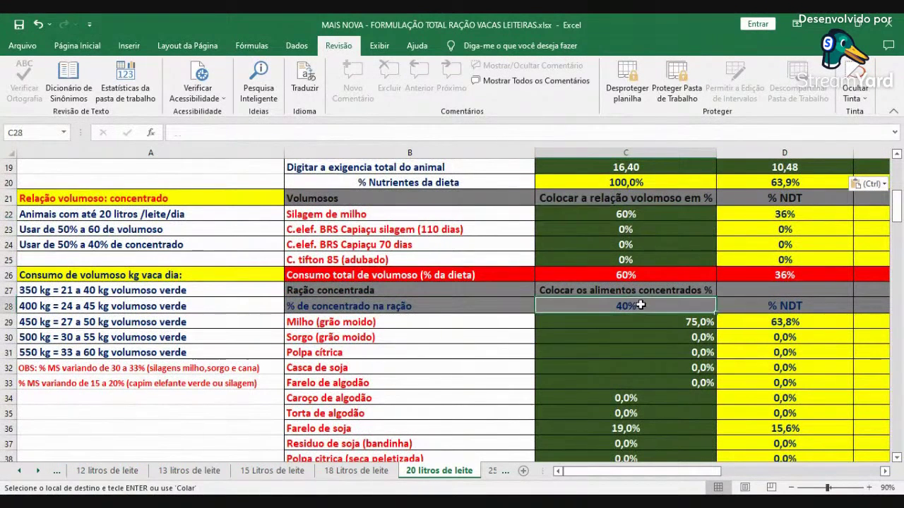
# Step: Check the ground corn, soybean meal, urea and mineral nucleus shares and the total of the 20-litre concentrate
pyautogui.scroll(-3, 746, 309)
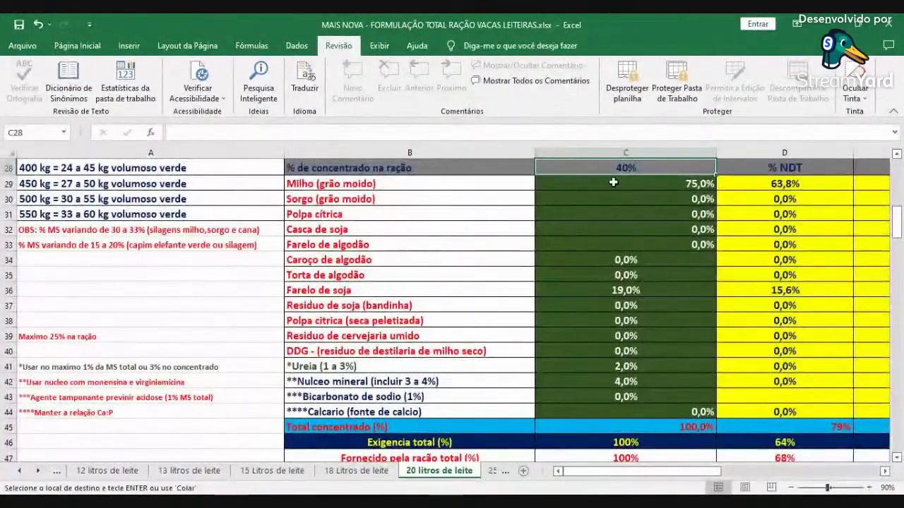
pyautogui.click(614, 184)
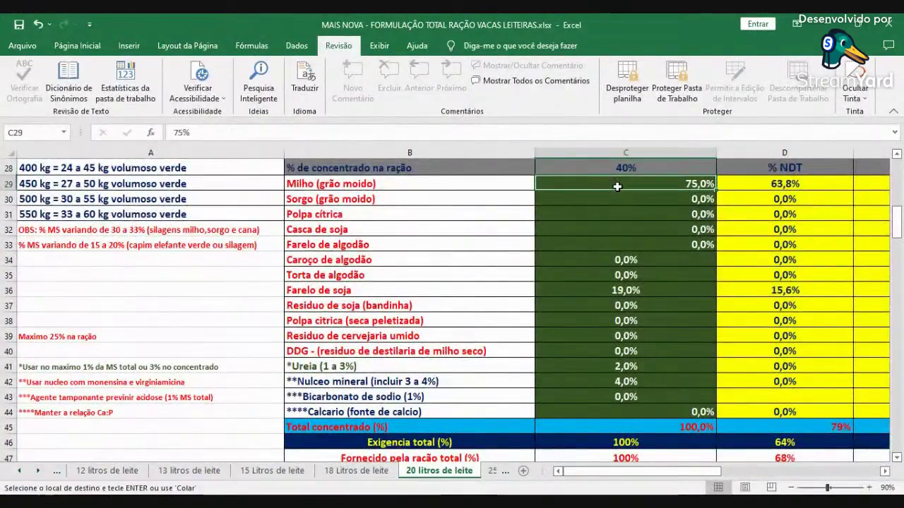
pyautogui.click(618, 290)
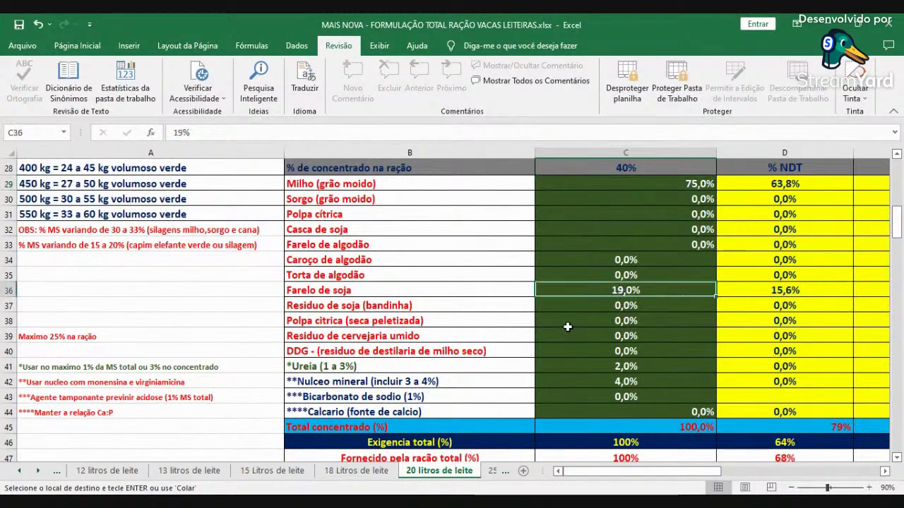
pyautogui.click(586, 367)
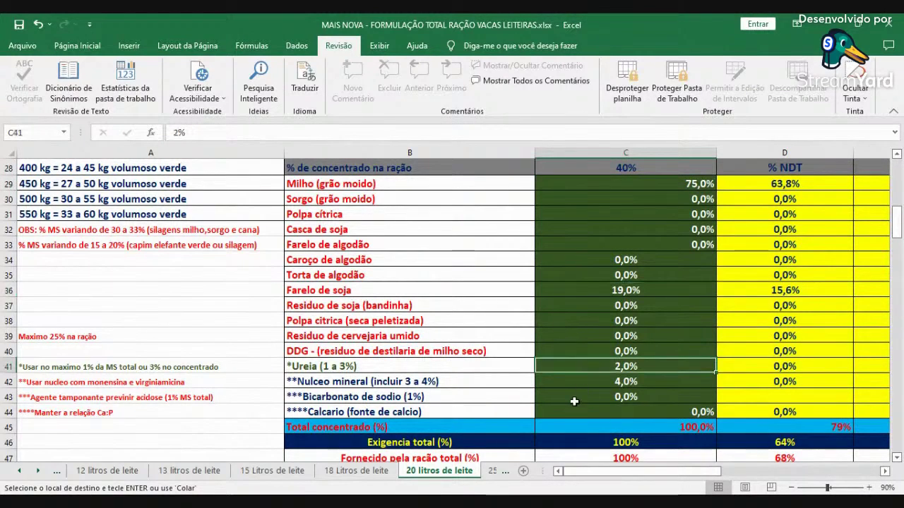
pyautogui.click(609, 385)
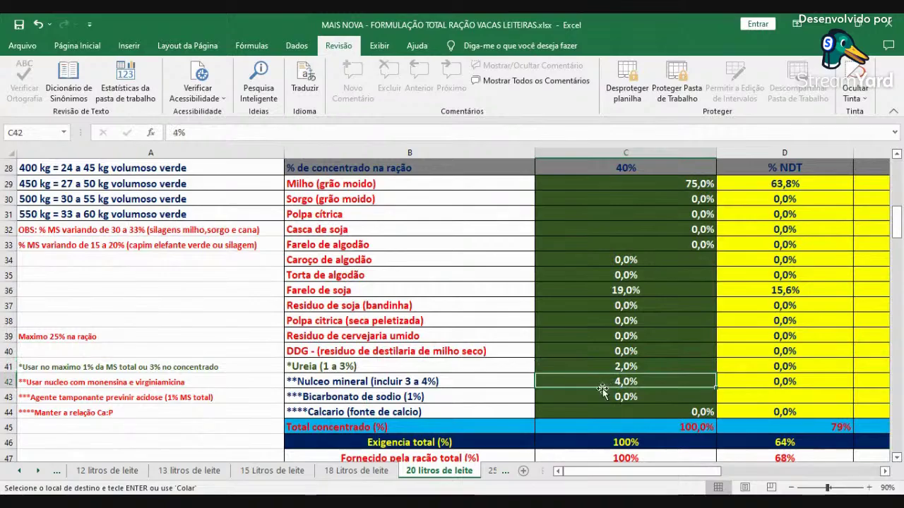
pyautogui.click(622, 429)
# Step: Check how the 20-litre ration meets the NDT, PB, PDR, Ca and P requirements, plus the concentrate's PB and NDT levels
pyautogui.scroll(-1, 696, 411)
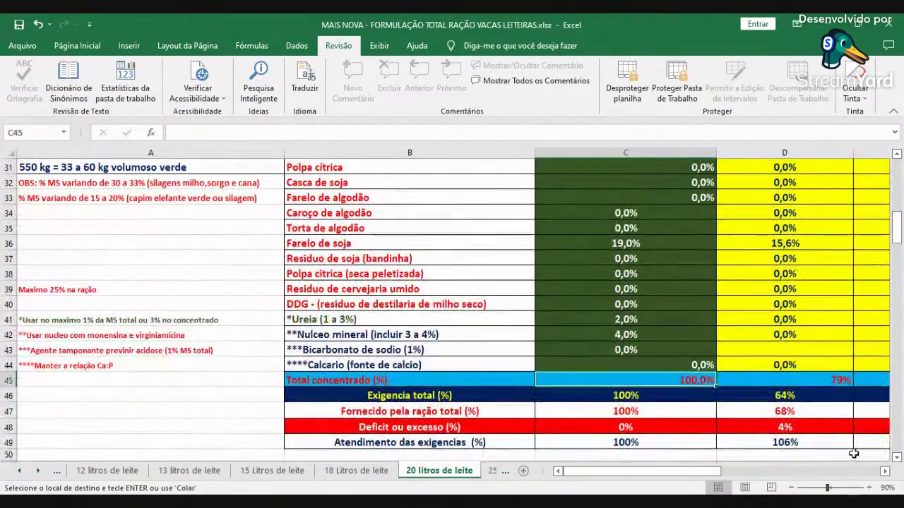
pyautogui.click(891, 474)
pyautogui.scroll(-1, 508, 397)
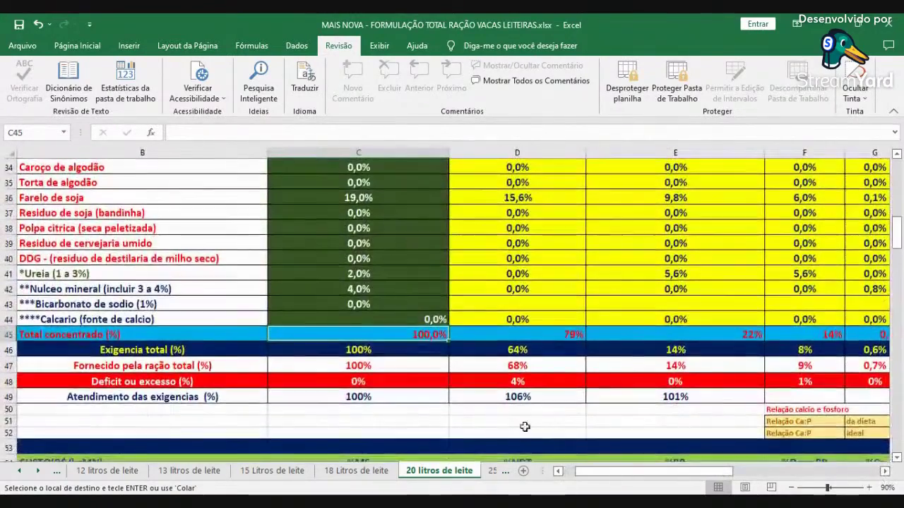
pyautogui.click(511, 398)
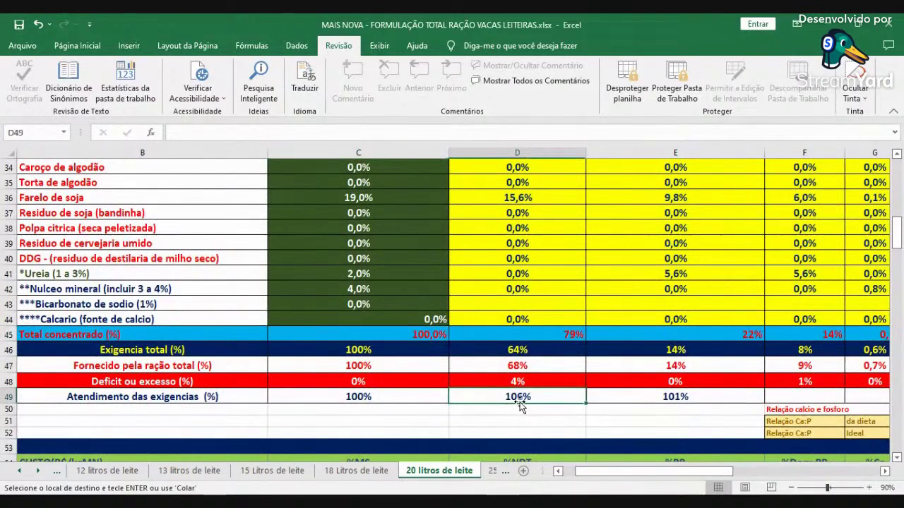
pyautogui.click(680, 400)
pyautogui.click(804, 385)
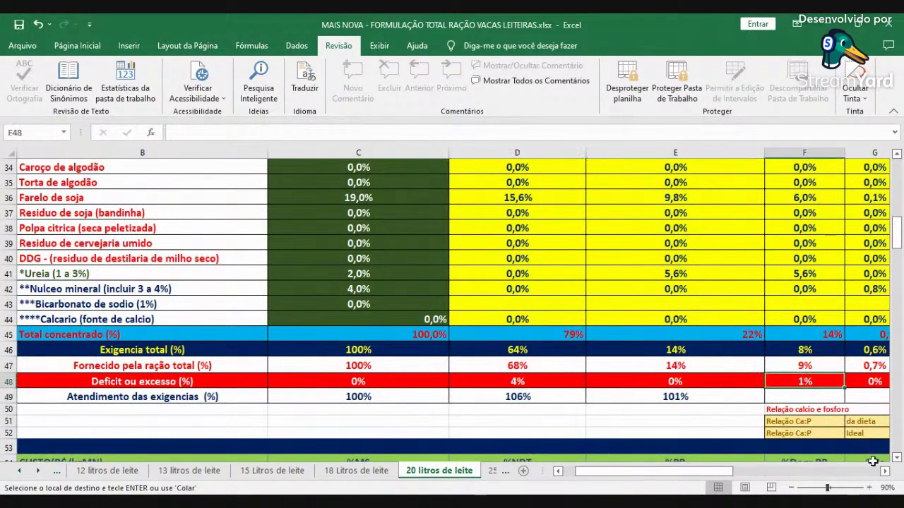
pyautogui.click(884, 471)
pyautogui.click(628, 381)
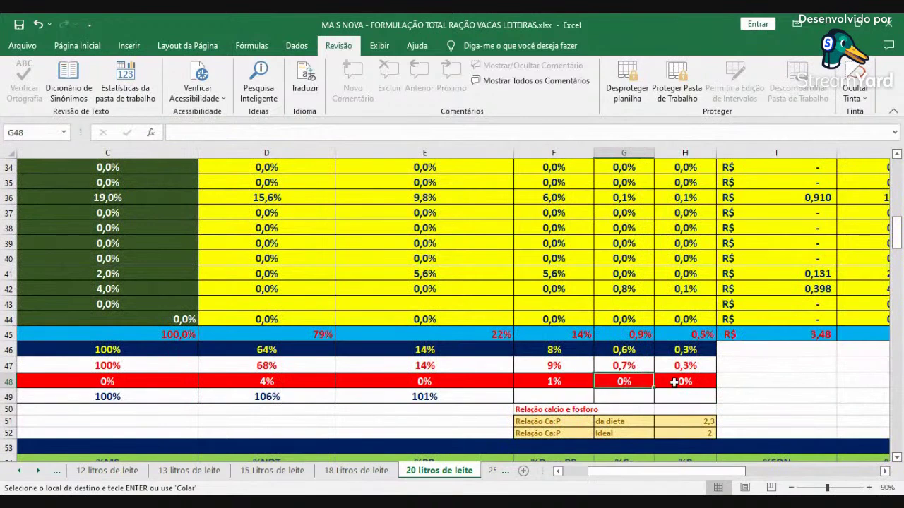
pyautogui.click(671, 385)
pyautogui.click(486, 336)
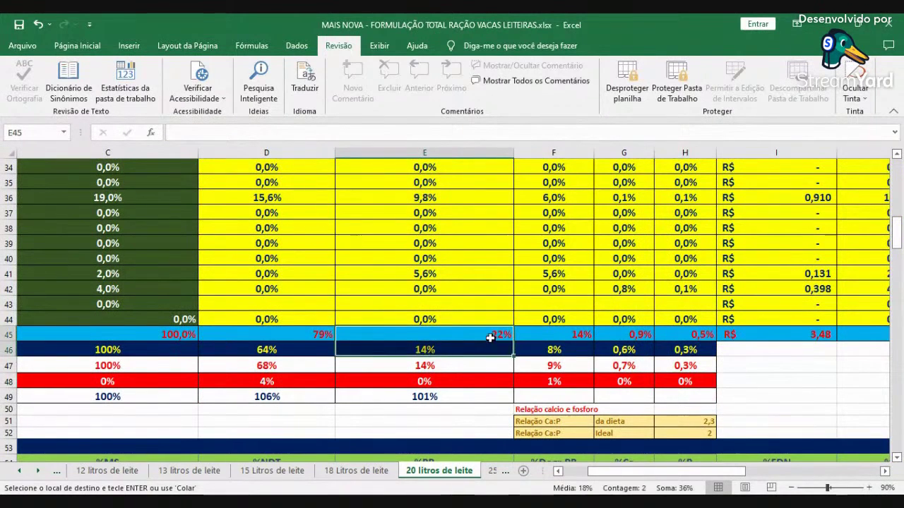
pyautogui.click(314, 333)
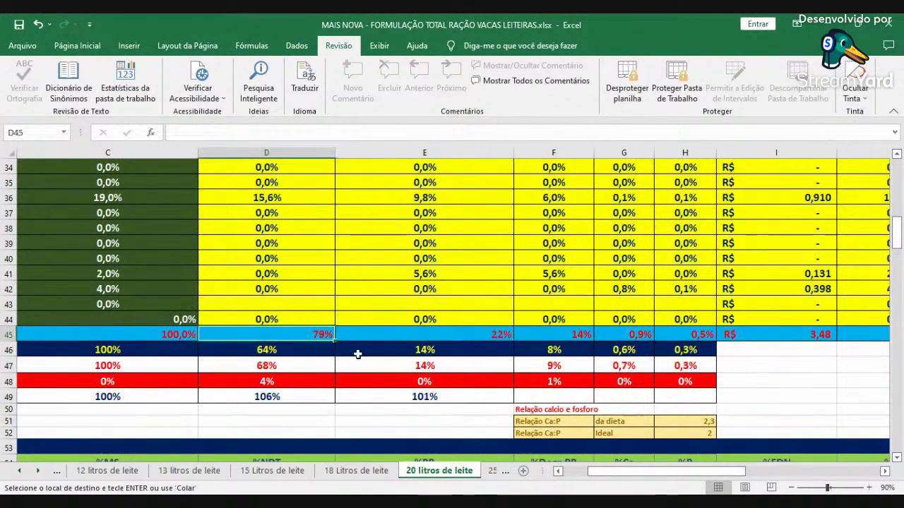
# Step: Check the daily corn silage consumption per head and the total daily concentrate consumption per animal at 20 litres
pyautogui.click(884, 471)
pyautogui.click(884, 471)
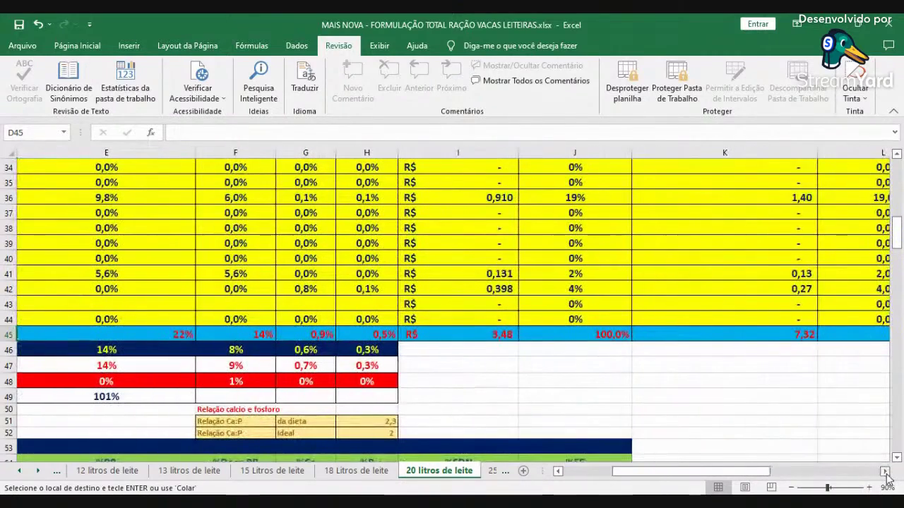
pyautogui.moveTo(616, 473); pyautogui.dragTo(566, 473)
pyautogui.scroll(7, 679, 402)
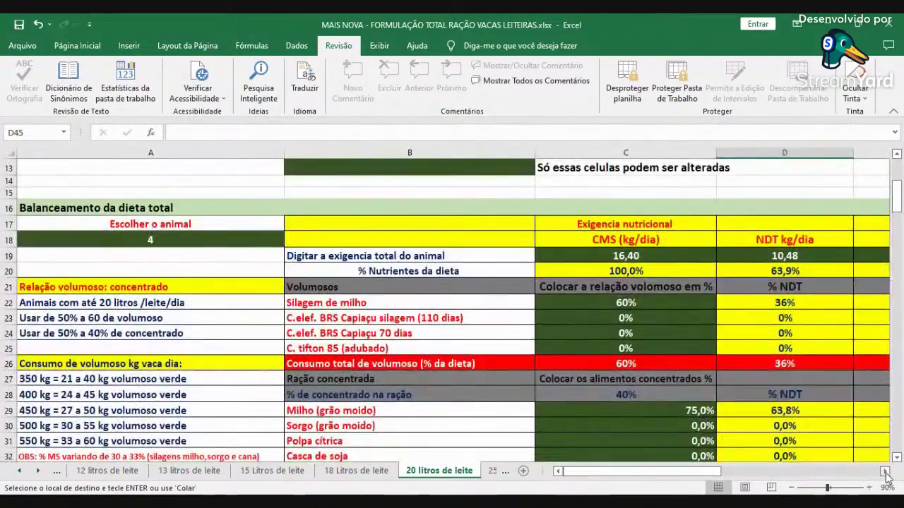
pyautogui.click(884, 471)
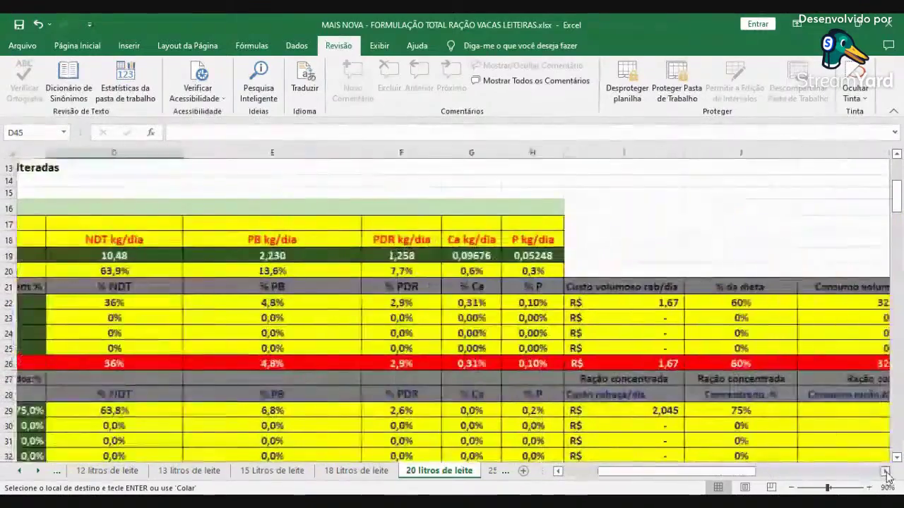
pyautogui.click(885, 471)
pyautogui.click(886, 477)
pyautogui.click(761, 305)
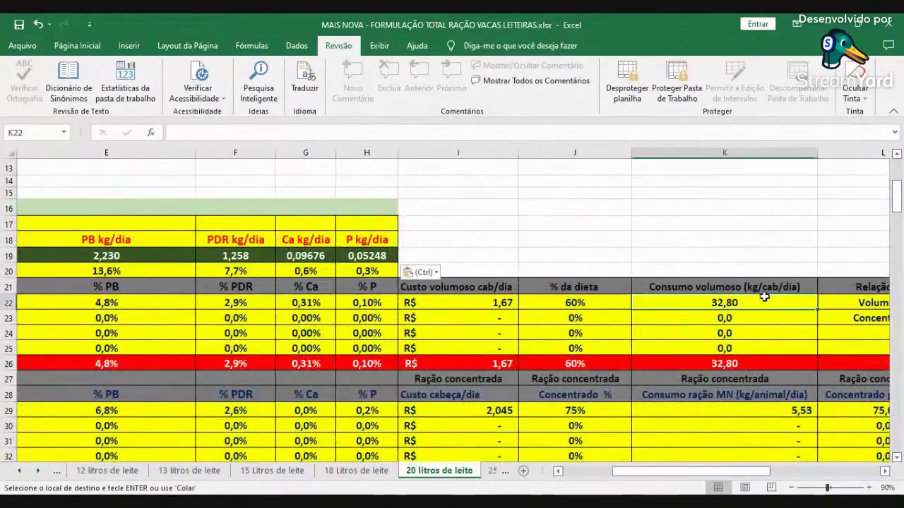
pyautogui.scroll(-5, 735, 327)
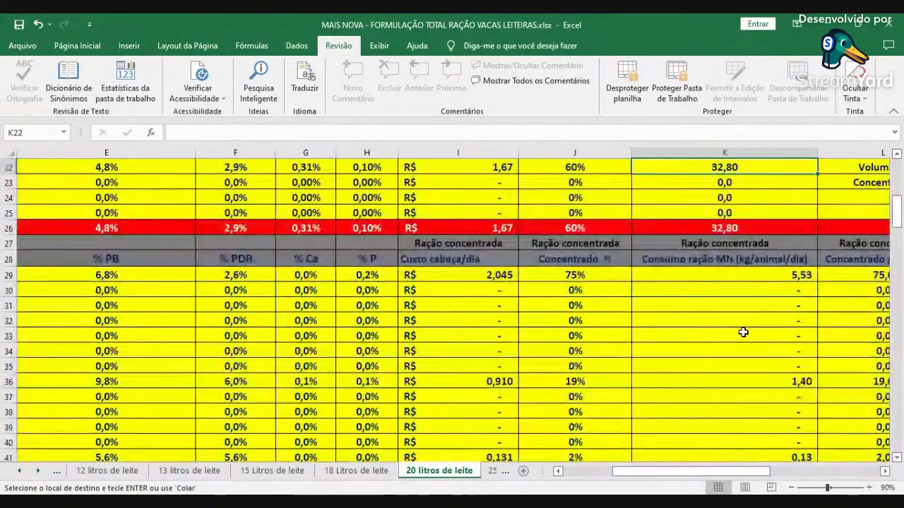
pyautogui.click(773, 428)
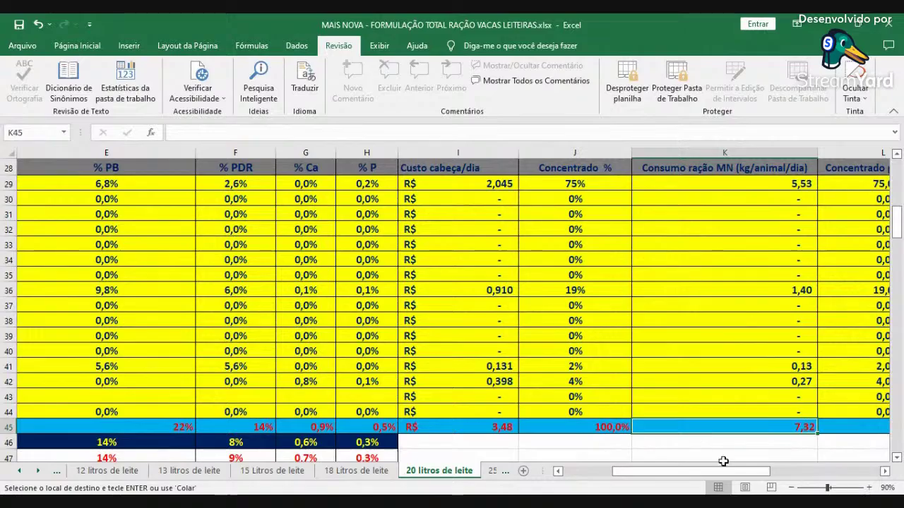
pyautogui.scroll(5, 737, 442)
pyautogui.click(717, 305)
# Step: Review the 20-litre final report's consumption, feeding cost, milk revenue, profit and ingredient percentages
pyautogui.scroll(-14, 634, 407)
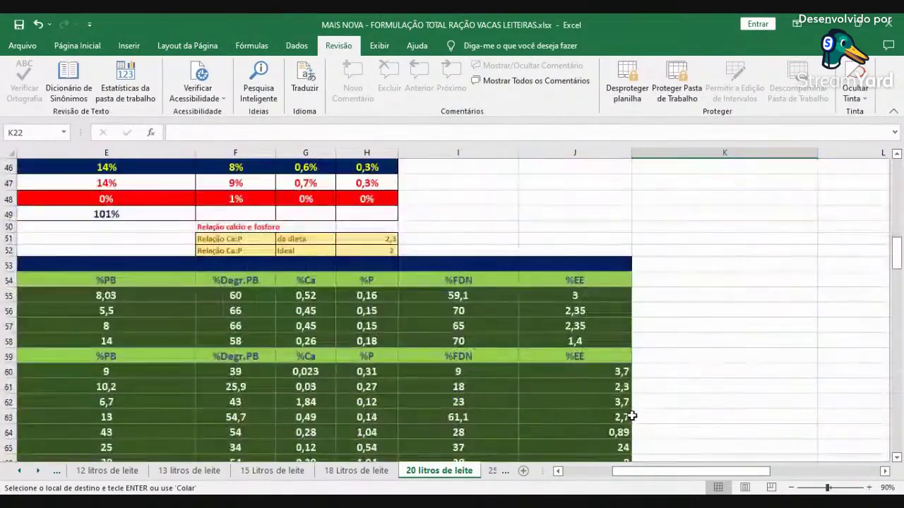
pyautogui.scroll(-6, 621, 431)
pyautogui.click(592, 476)
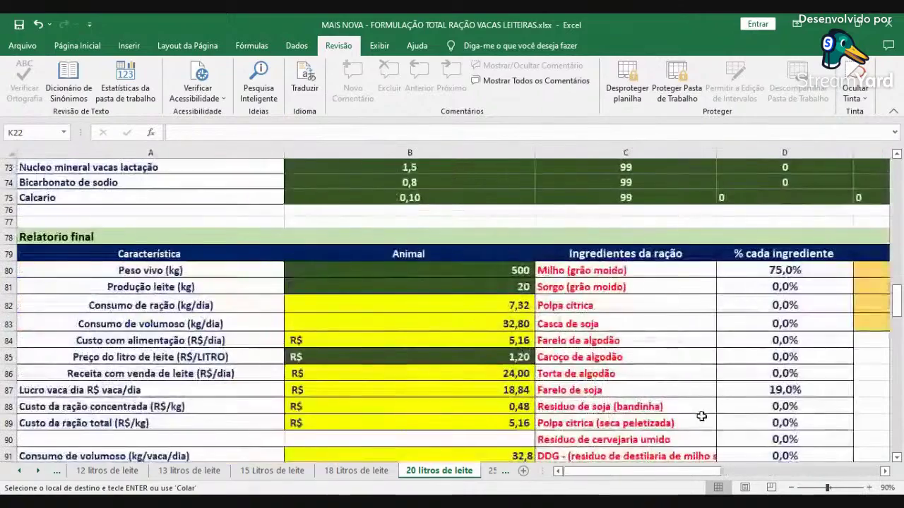
pyautogui.scroll(-2, 699, 416)
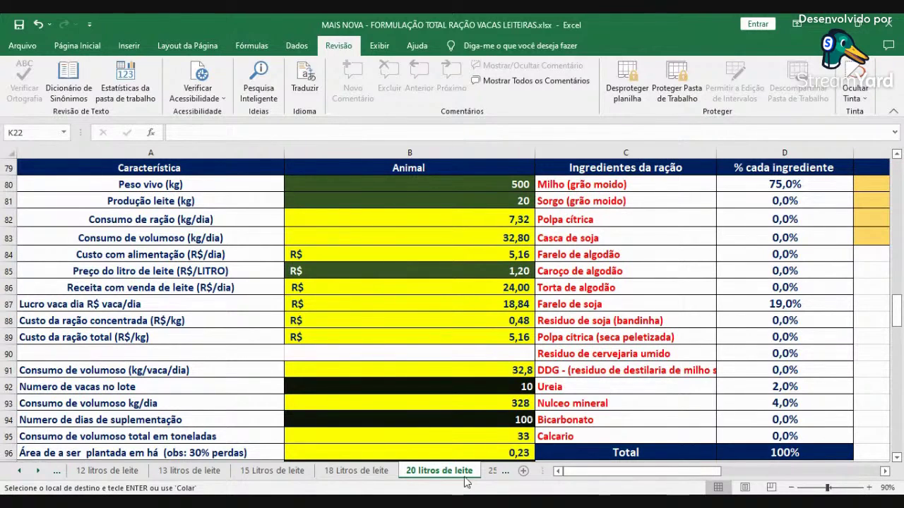
# Step: Return to the workbook's cover sheet (Capa)
pyautogui.scroll(20, 256, 309)
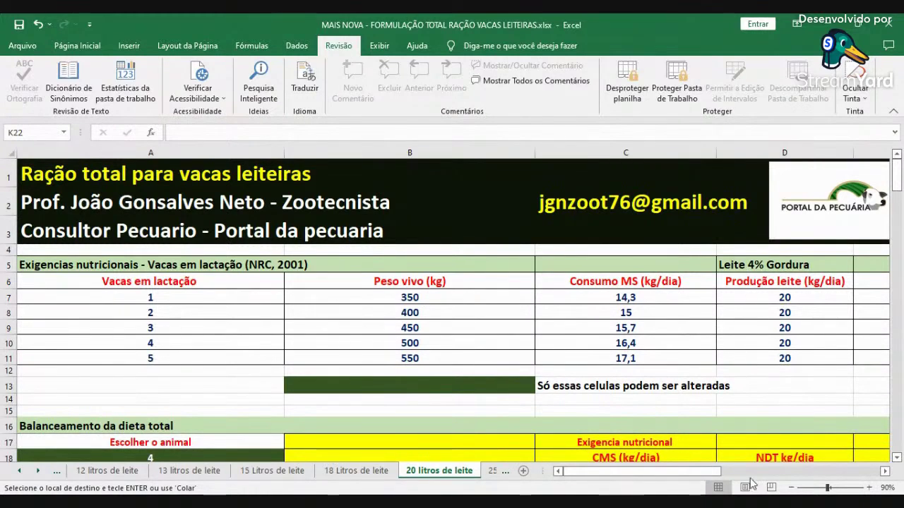
pyautogui.click(17, 471)
pyautogui.click(18, 471)
pyautogui.click(18, 471)
pyautogui.click(83, 471)
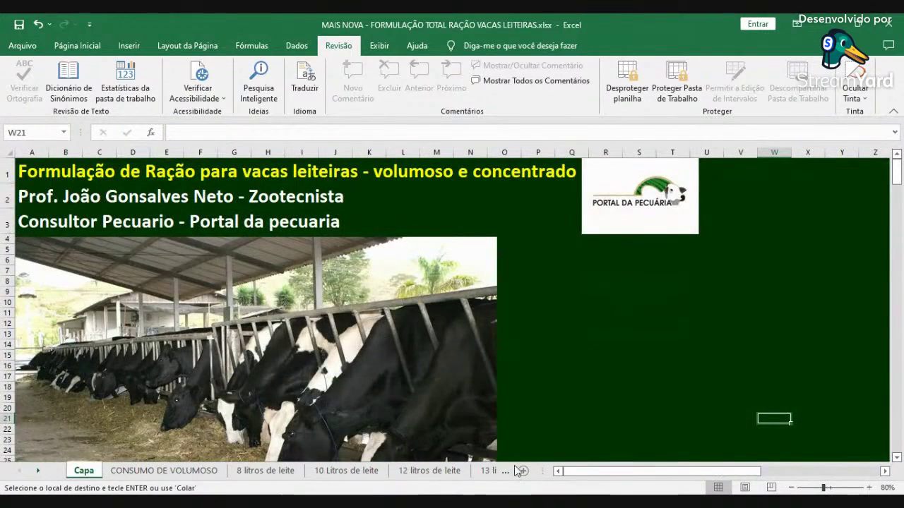